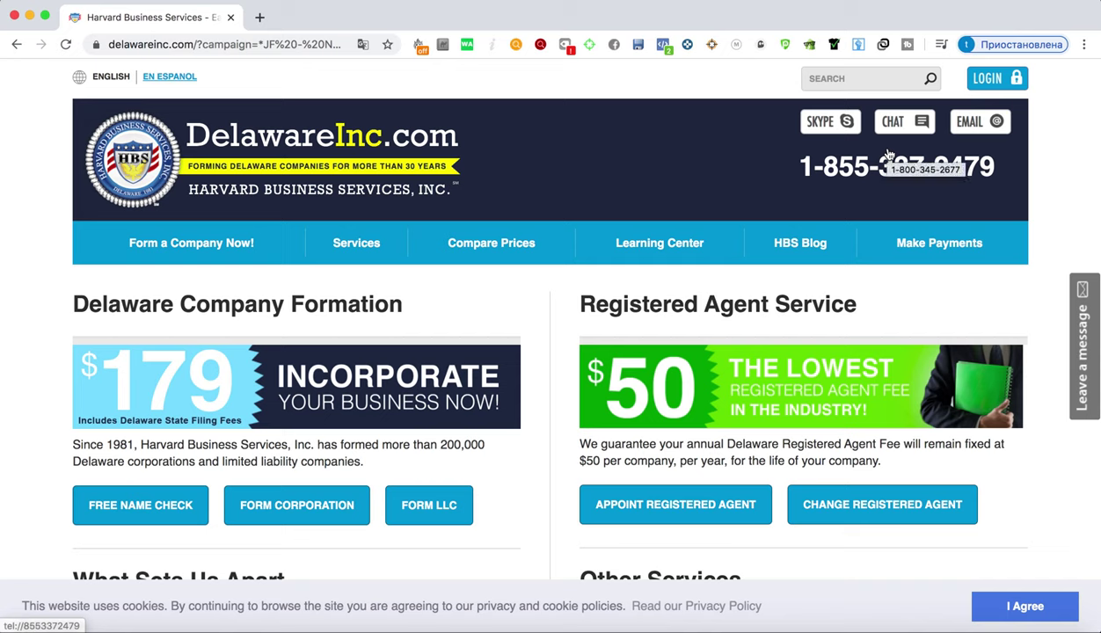
pyautogui.scroll(-3, 585, 227)
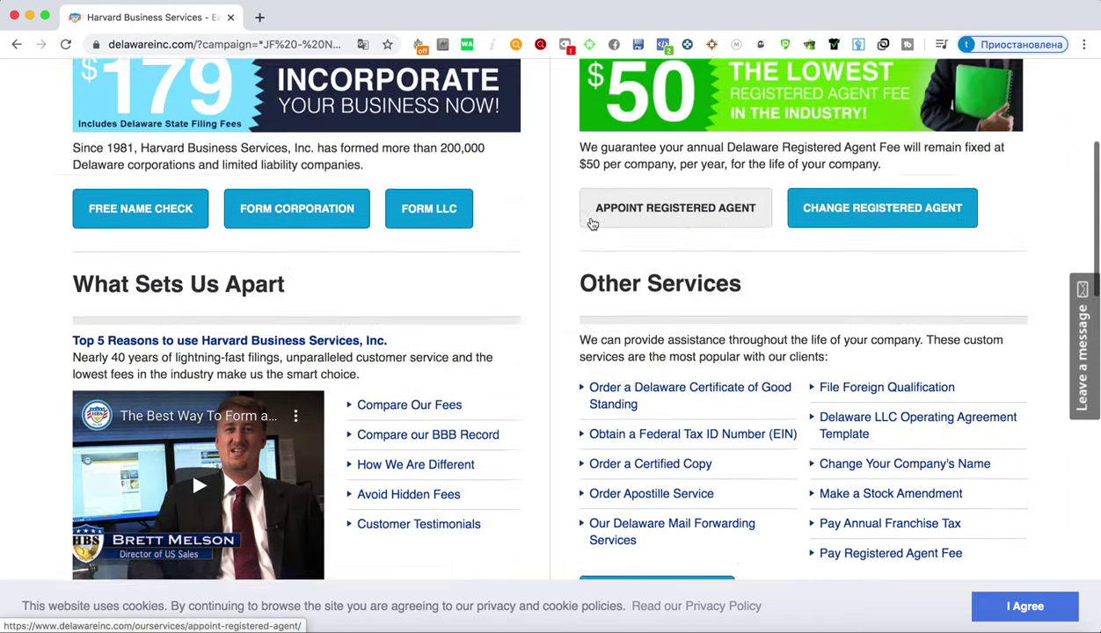
pyautogui.scroll(3, 593, 224)
pyautogui.scroll(-1, 369, 202)
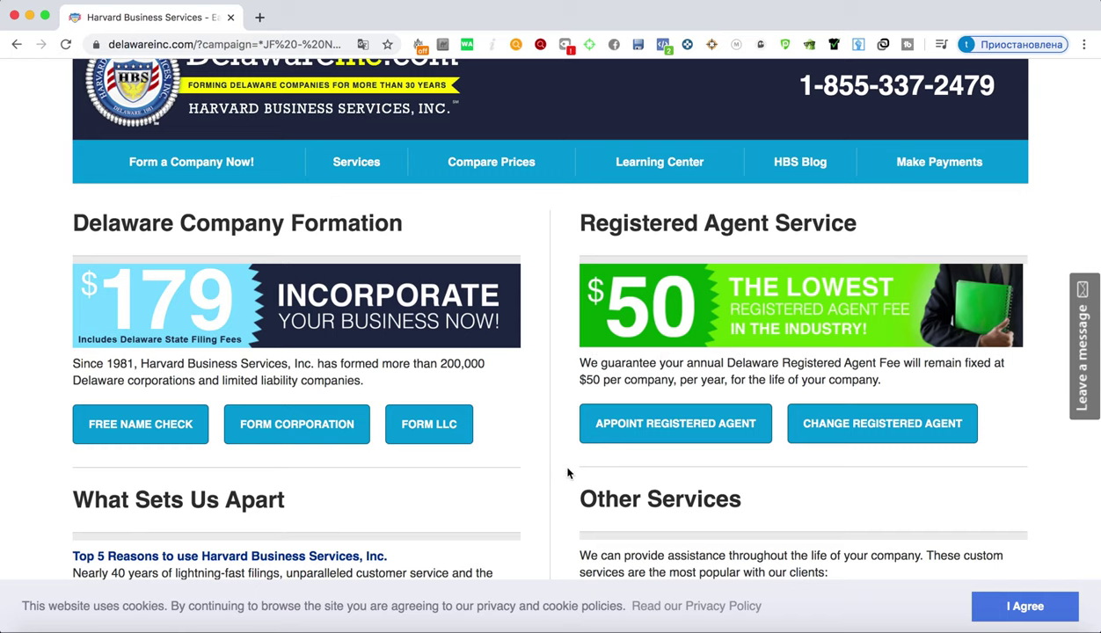
pyautogui.scroll(-4, 567, 470)
pyautogui.scroll(5, 565, 466)
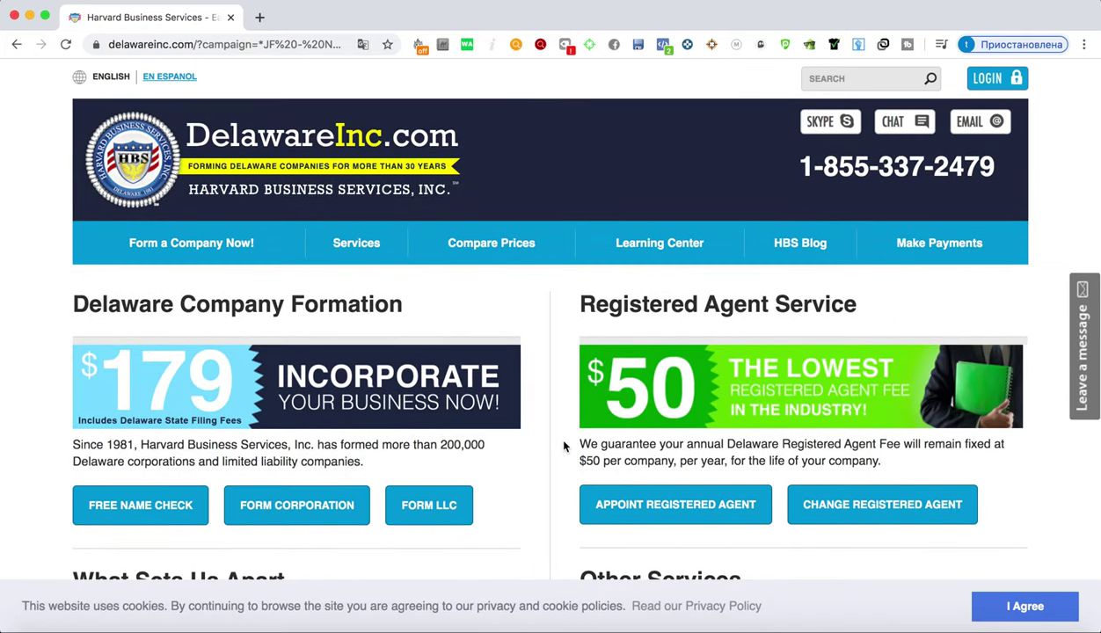
pyautogui.scroll(-3, 204, 312)
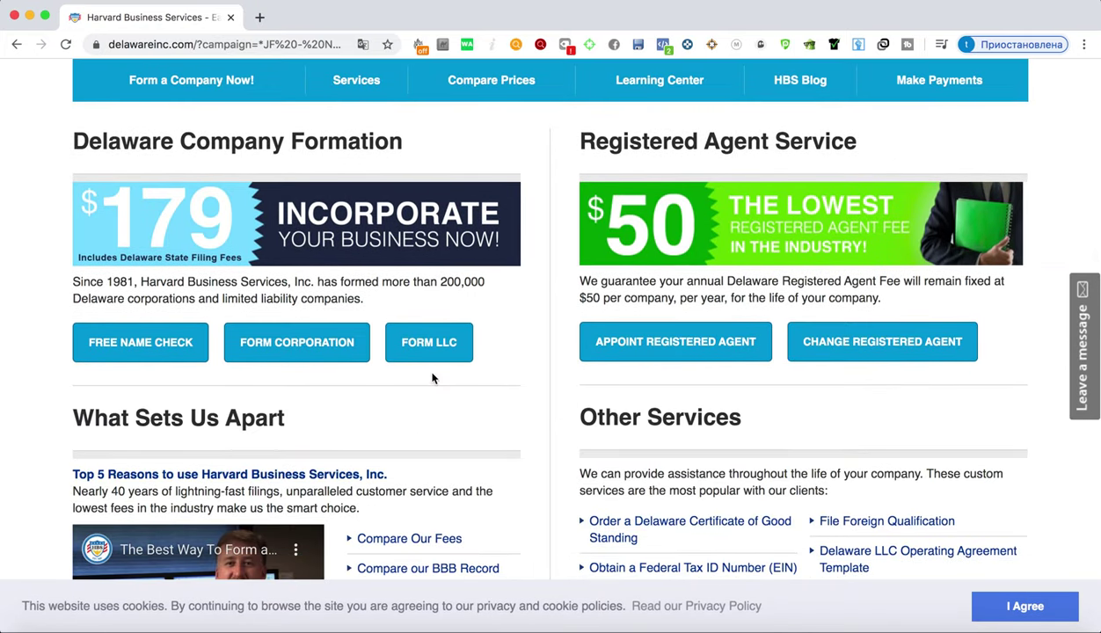
pyautogui.scroll(3, 387, 365)
pyautogui.scroll(-2, 387, 369)
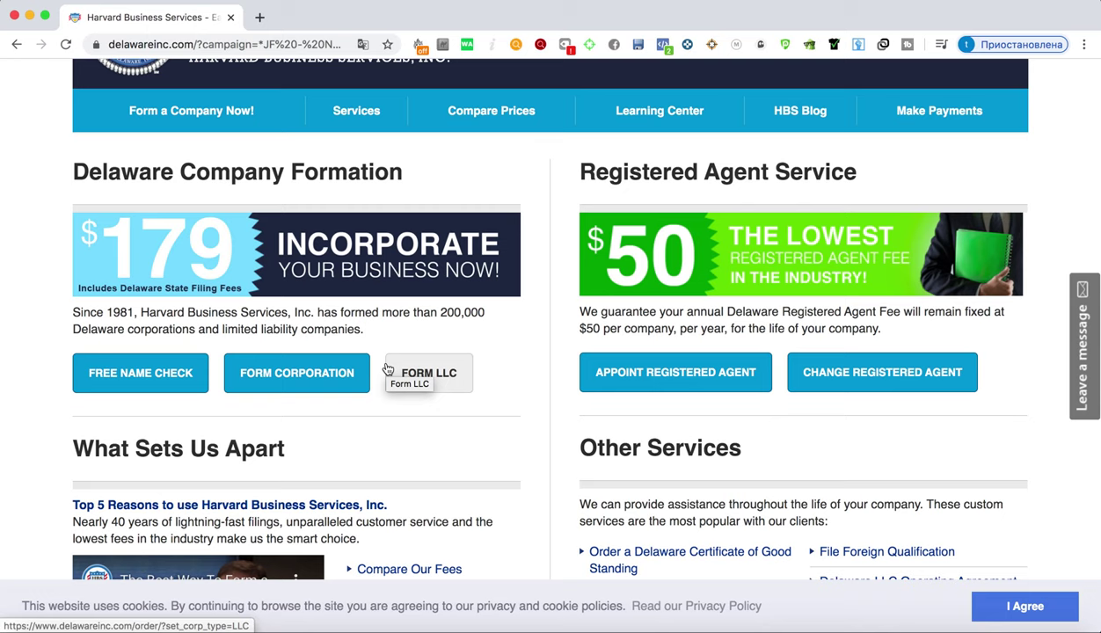
# Open the Delaware LLC order form and scroll to review it
pyautogui.click(438, 380)
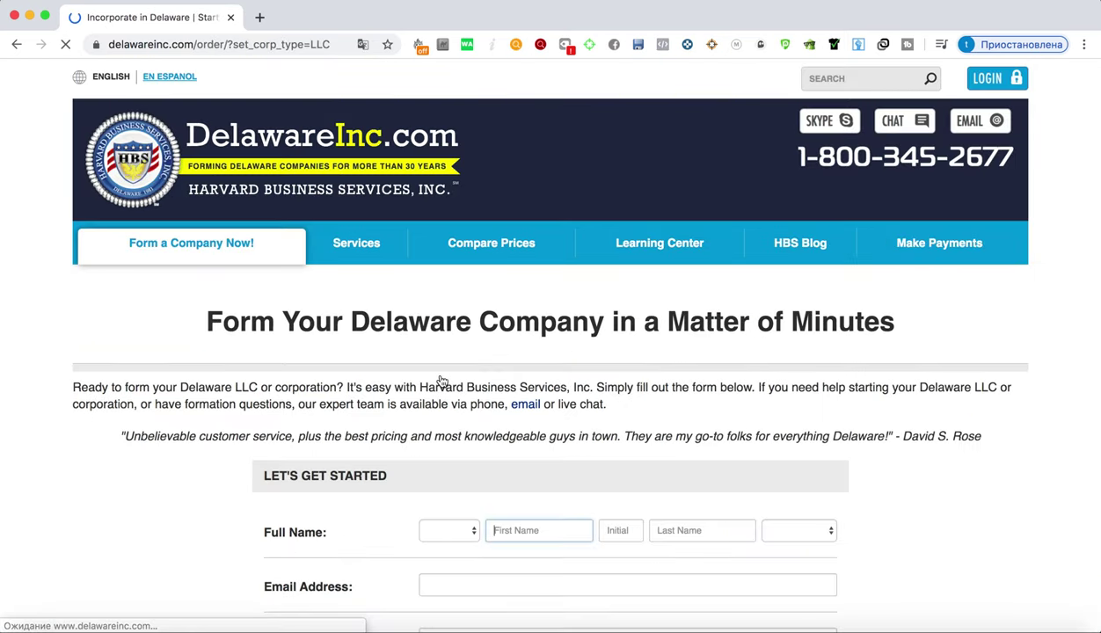
pyautogui.scroll(-8, 438, 376)
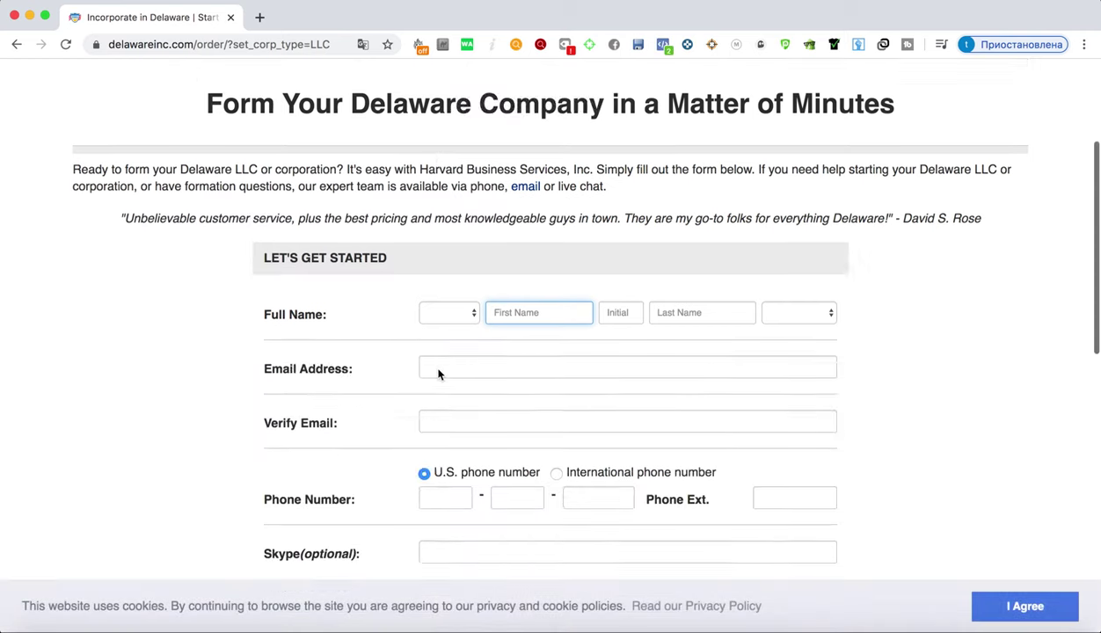
pyautogui.scroll(4, 458, 379)
pyautogui.scroll(1, 461, 379)
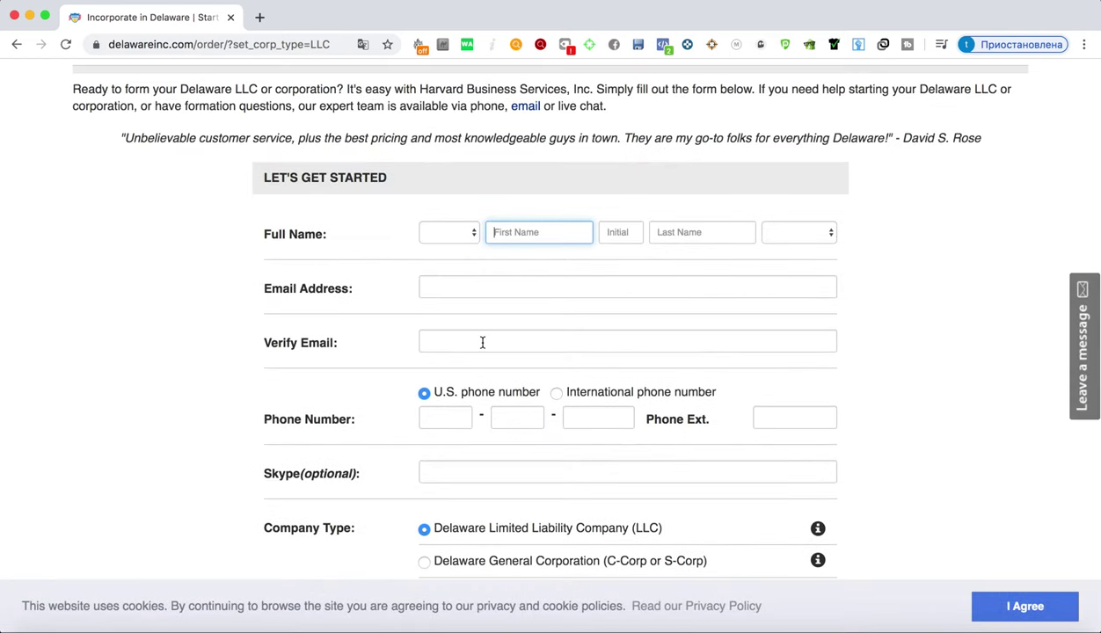
pyautogui.scroll(-1, 482, 343)
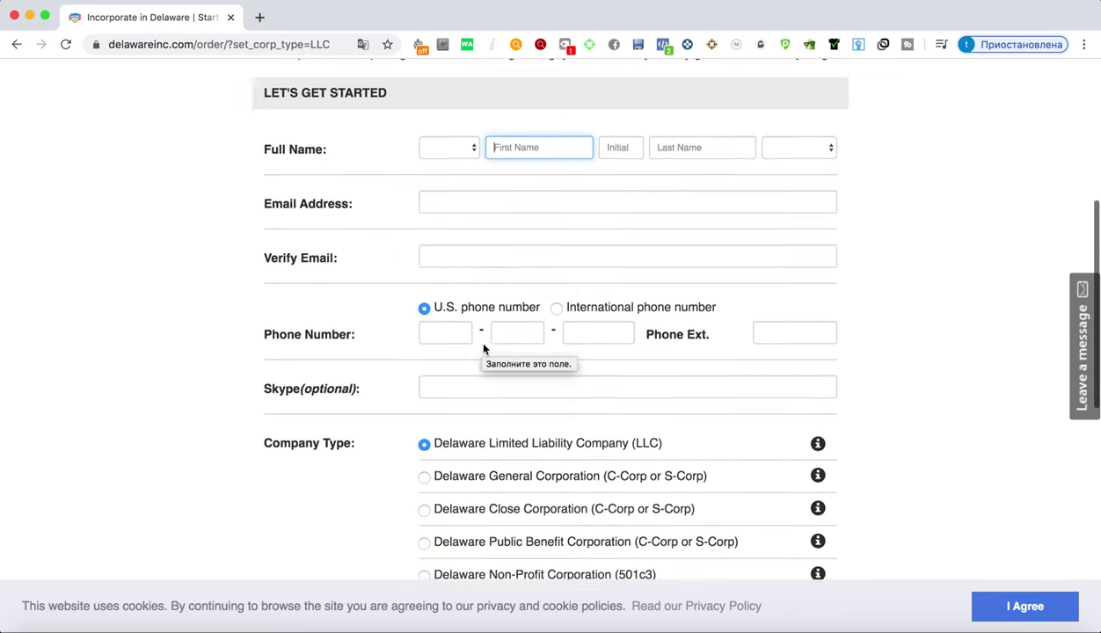
pyautogui.scroll(4, 484, 346)
pyautogui.scroll(-1, 574, 399)
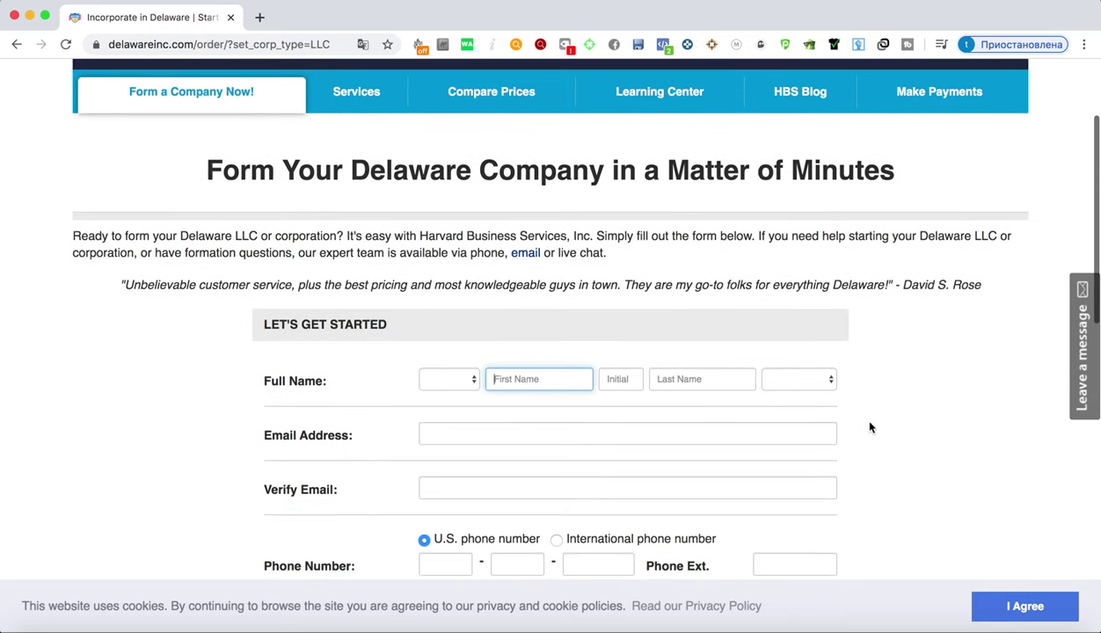
# Choose title Mr. and enter the applicant's first and last name
pyautogui.click(449, 380)
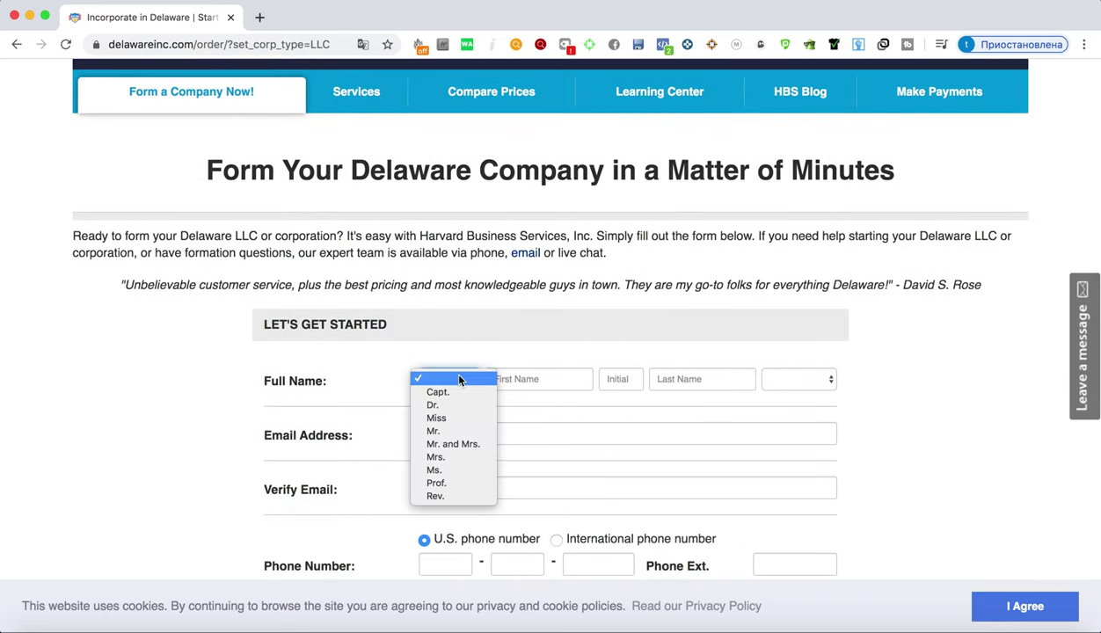
pyautogui.click(456, 434)
pyautogui.click(565, 378)
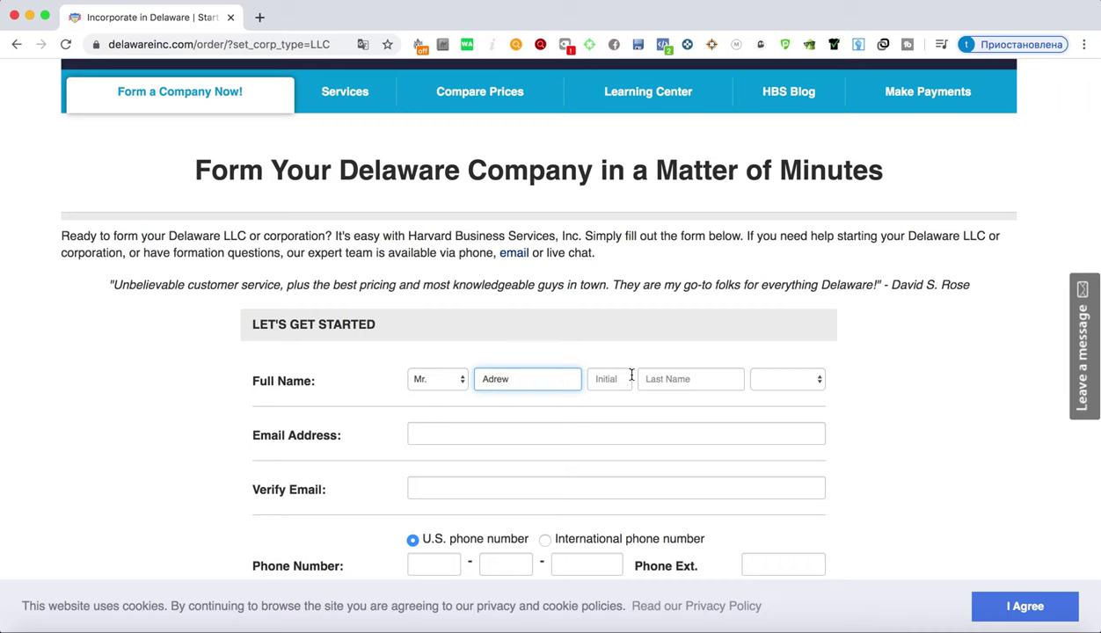
pyautogui.click(673, 381)
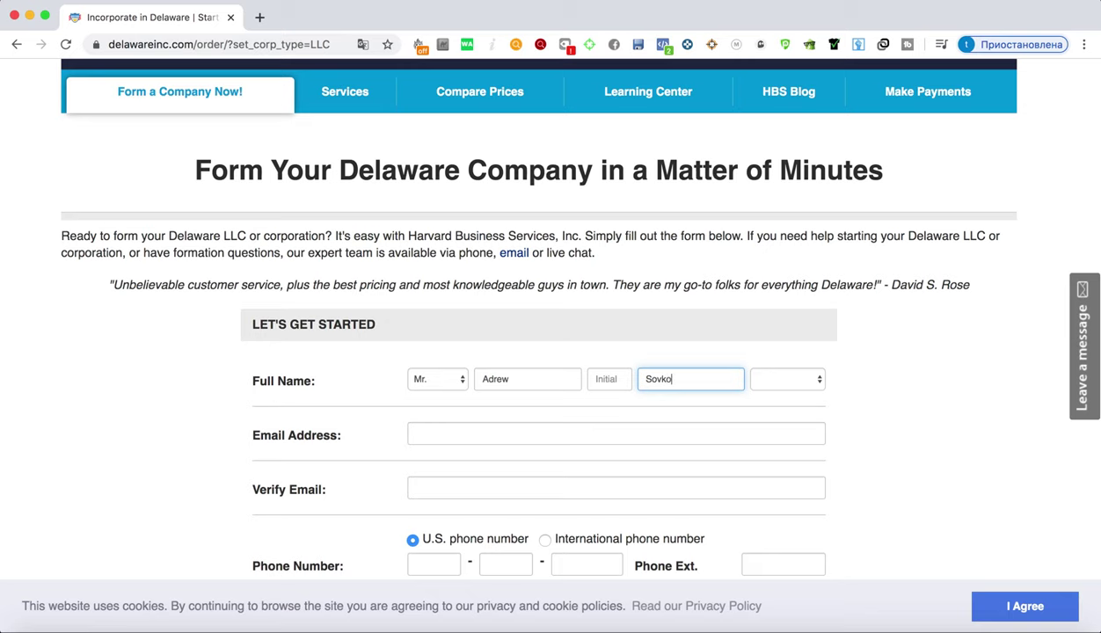
pyautogui.scroll(-2, 761, 304)
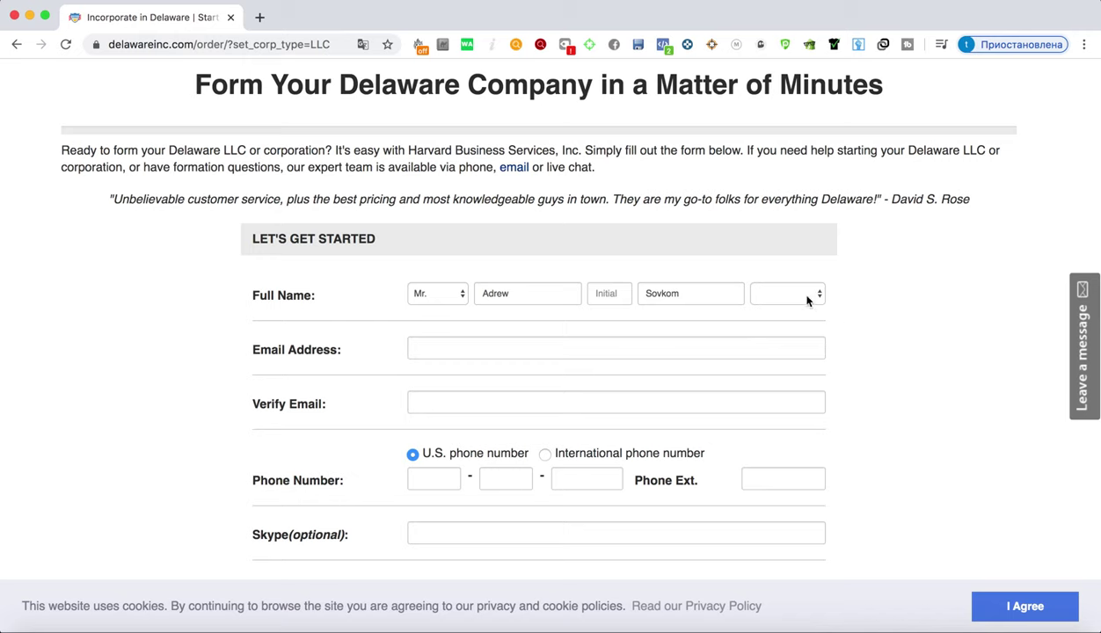
# Leave the name suffix dropdown blank
pyautogui.click(806, 299)
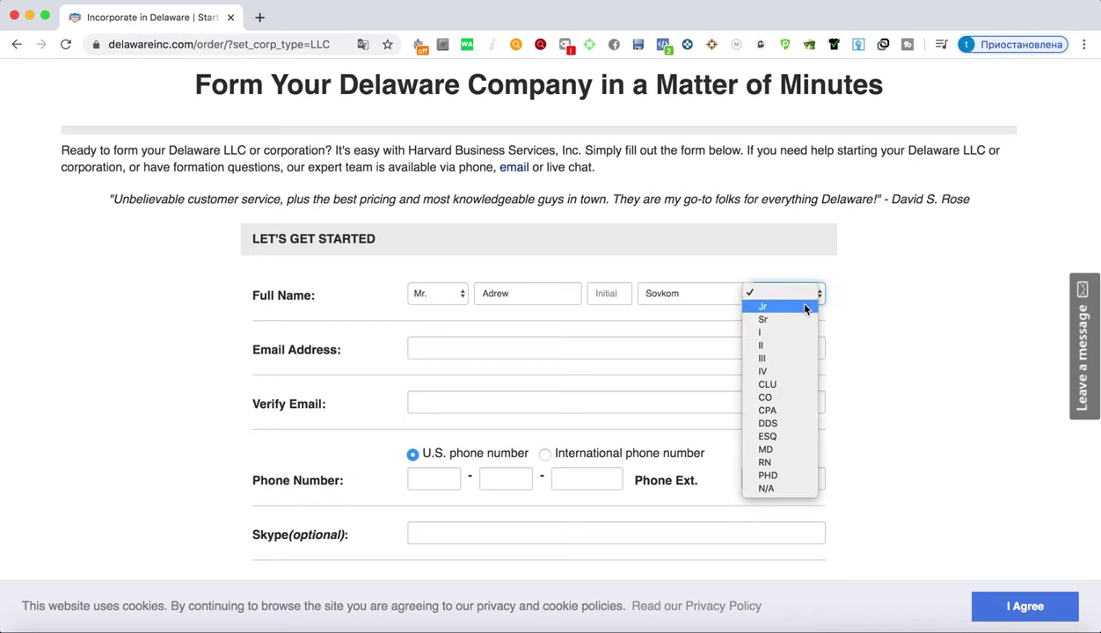
pyautogui.click(856, 326)
pyautogui.click(794, 300)
pyautogui.click(811, 294)
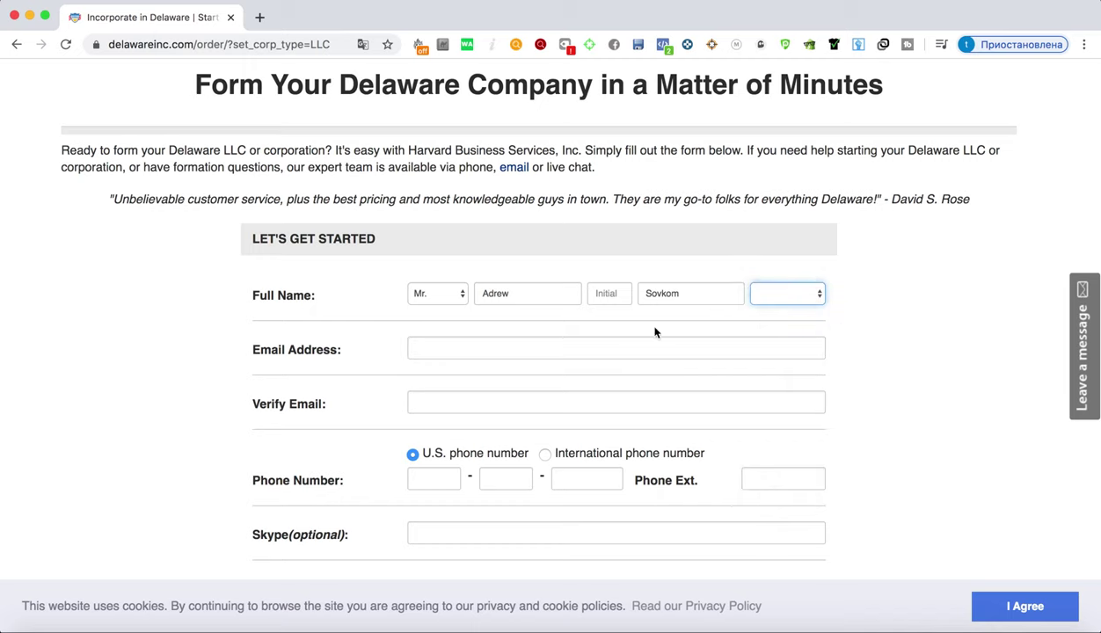
# Enter the applicant's e-mail address and paste the same address into Verify Email
pyautogui.click(451, 351)
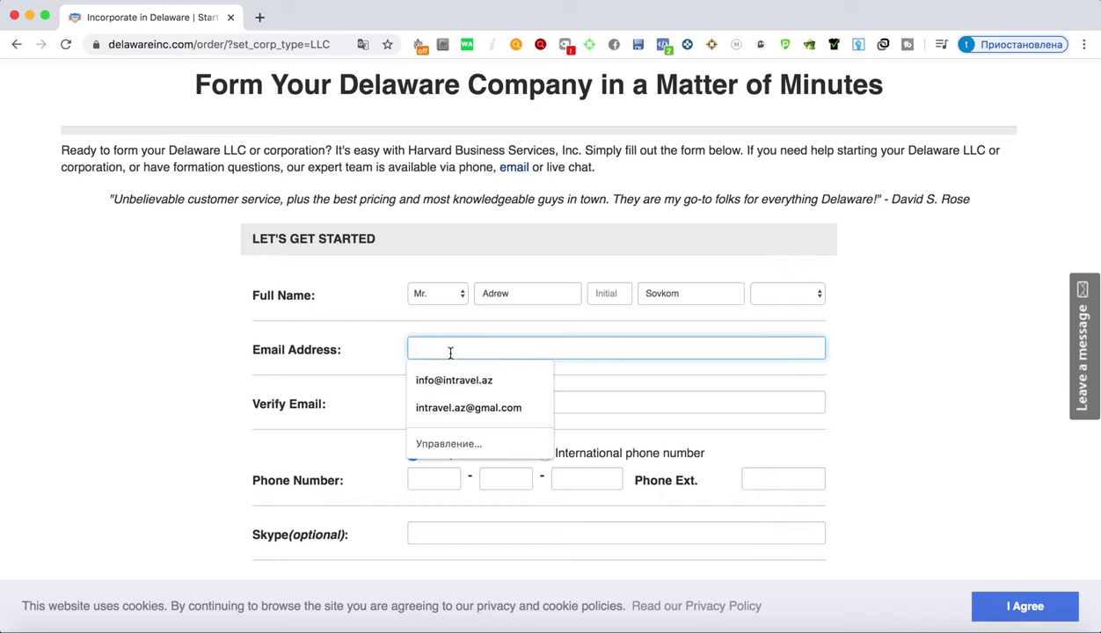
pyautogui.click(898, 339)
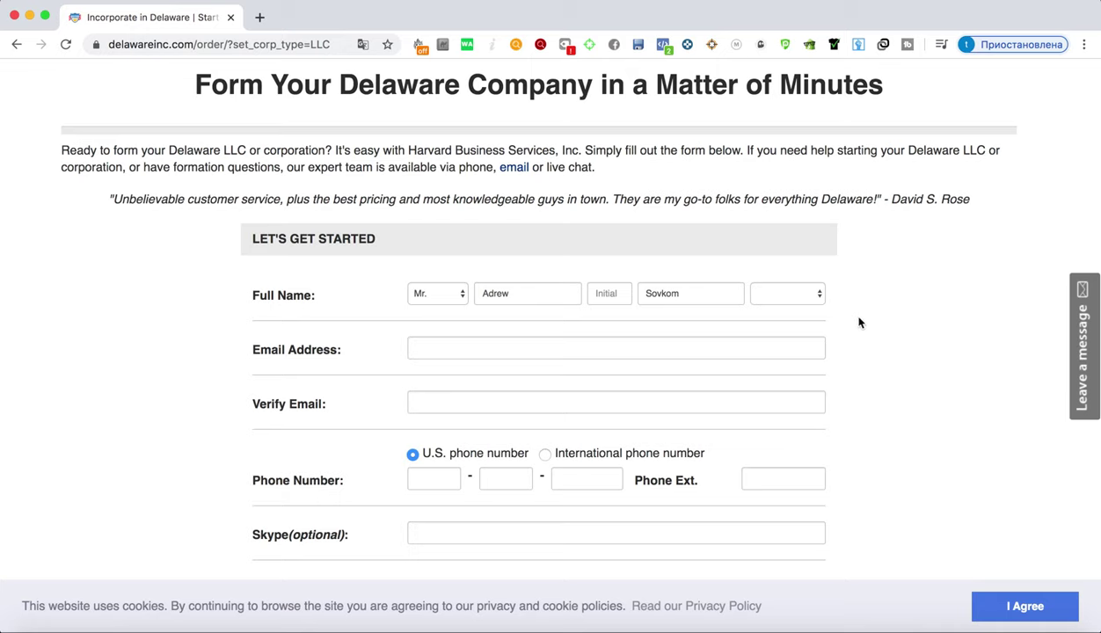
pyautogui.click(467, 347)
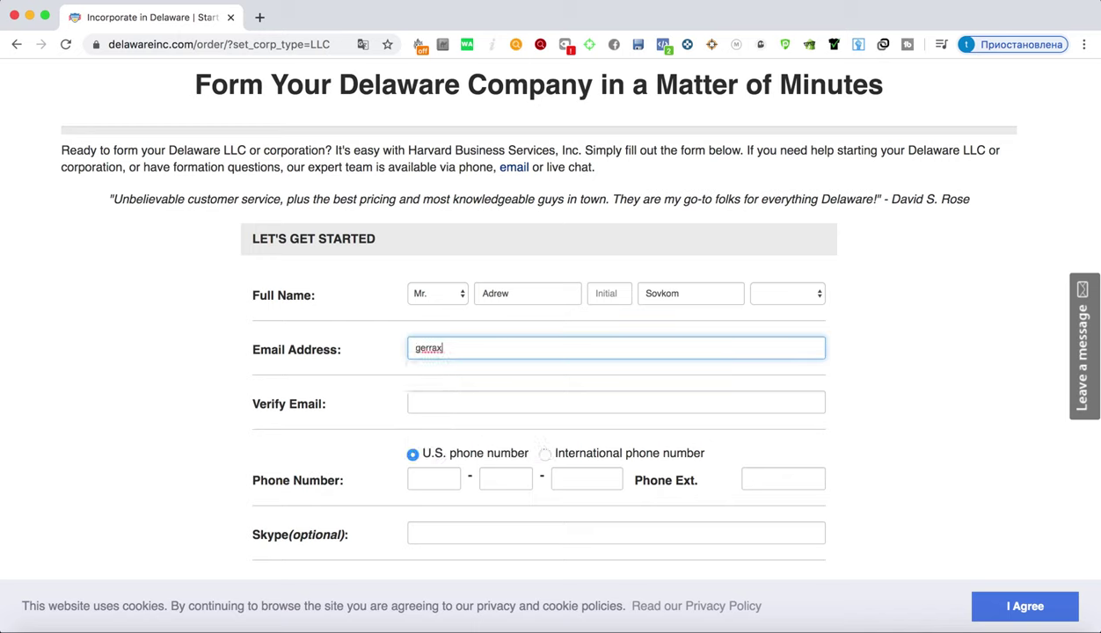
pyautogui.tripleClick(435, 347)
pyautogui.hotkey('ctrl', 'c')
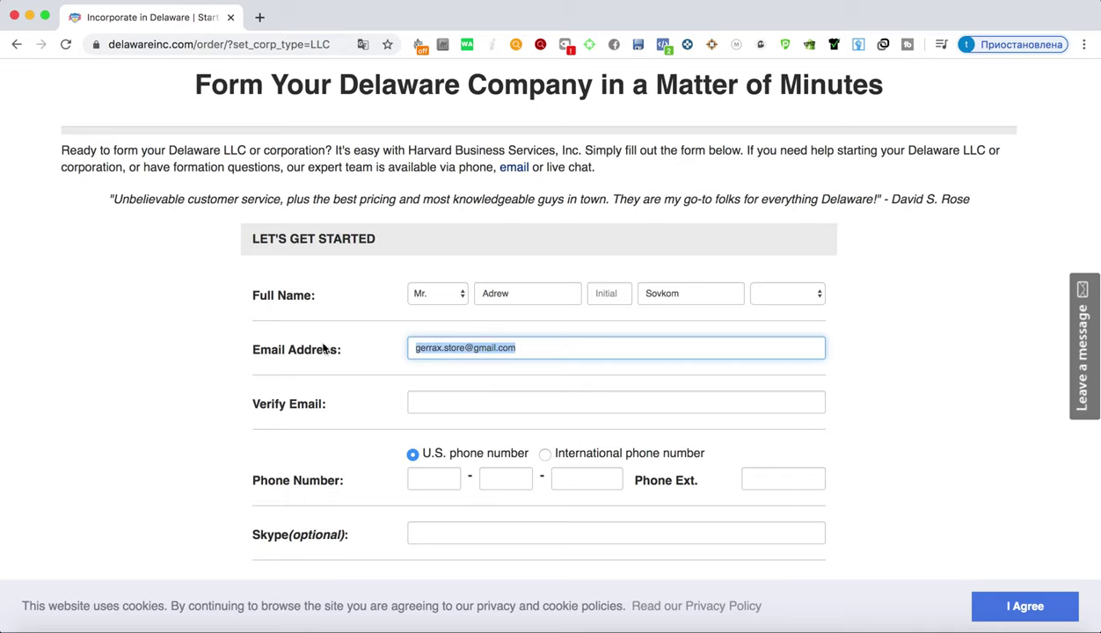
pyautogui.click(435, 403)
pyautogui.hotkey('ctrl', 'v')
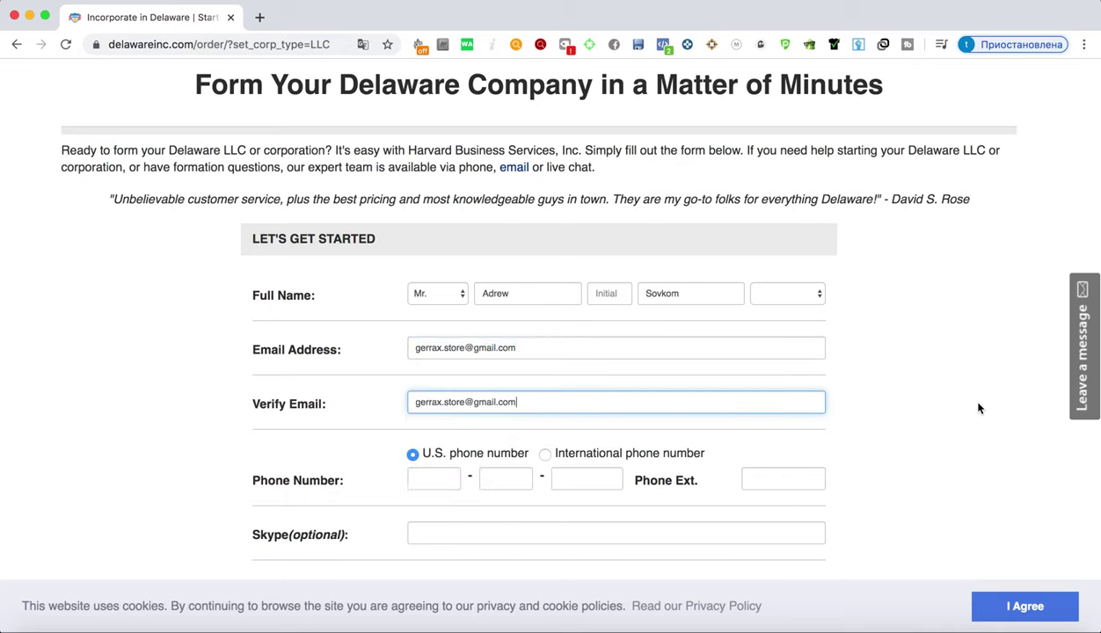
pyautogui.scroll(-3, 818, 356)
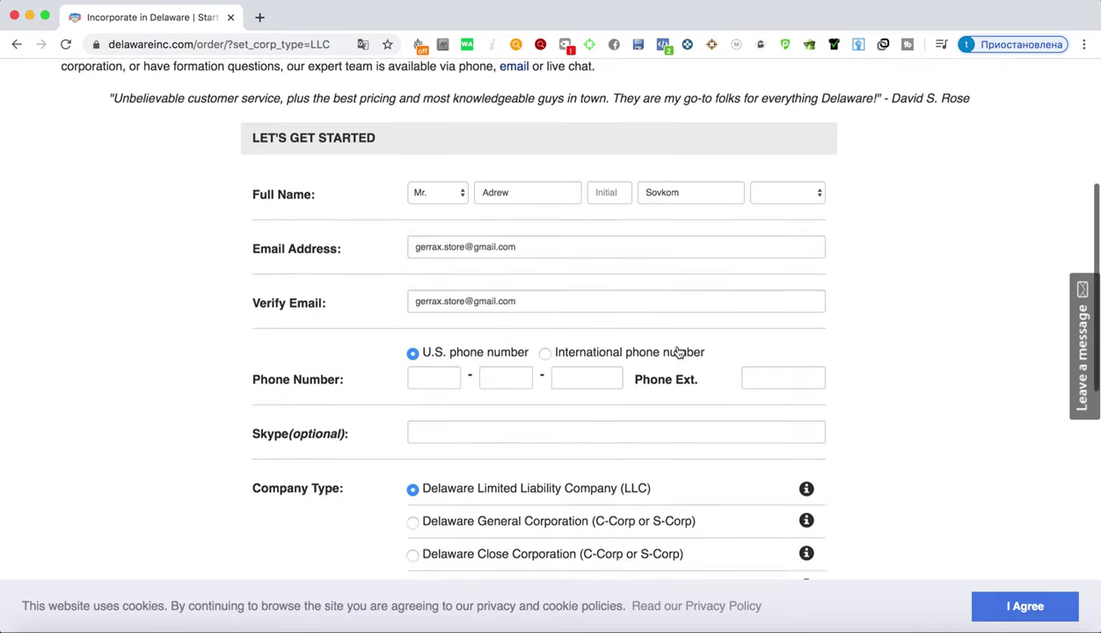
# Switch to an international phone number, enter the applicant's number, and leave Skype blank
pyautogui.click(425, 369)
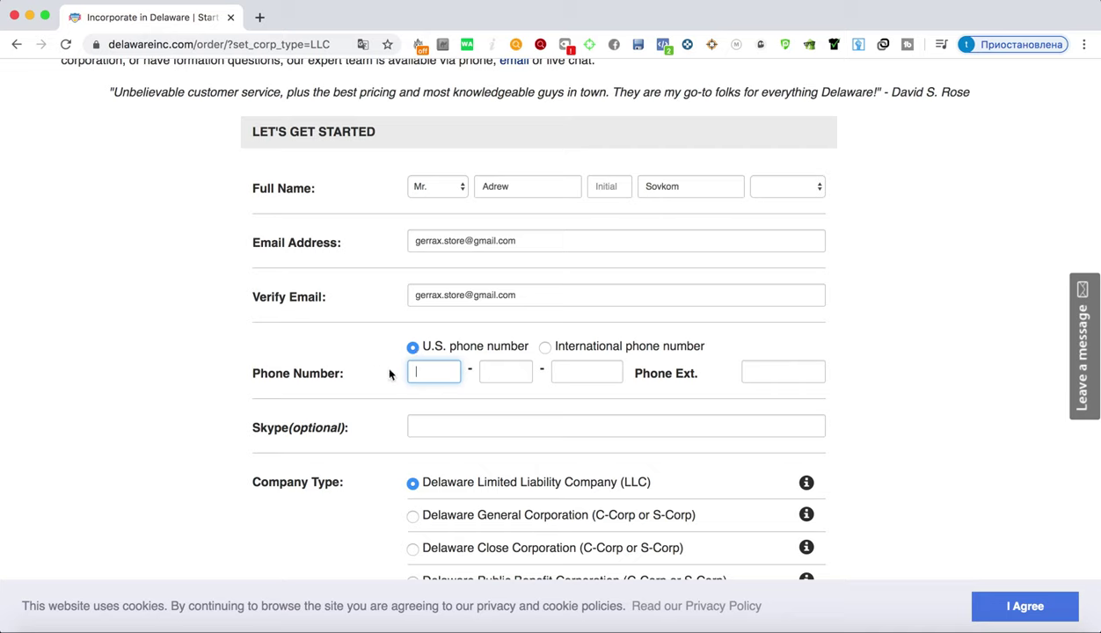
pyautogui.click(593, 349)
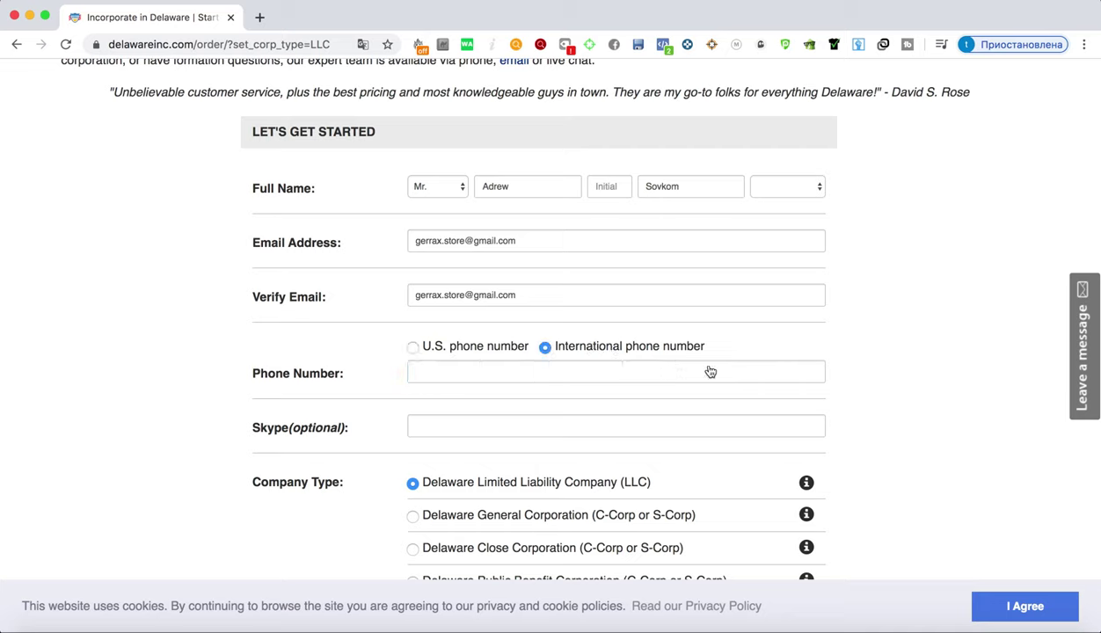
pyautogui.click(534, 374)
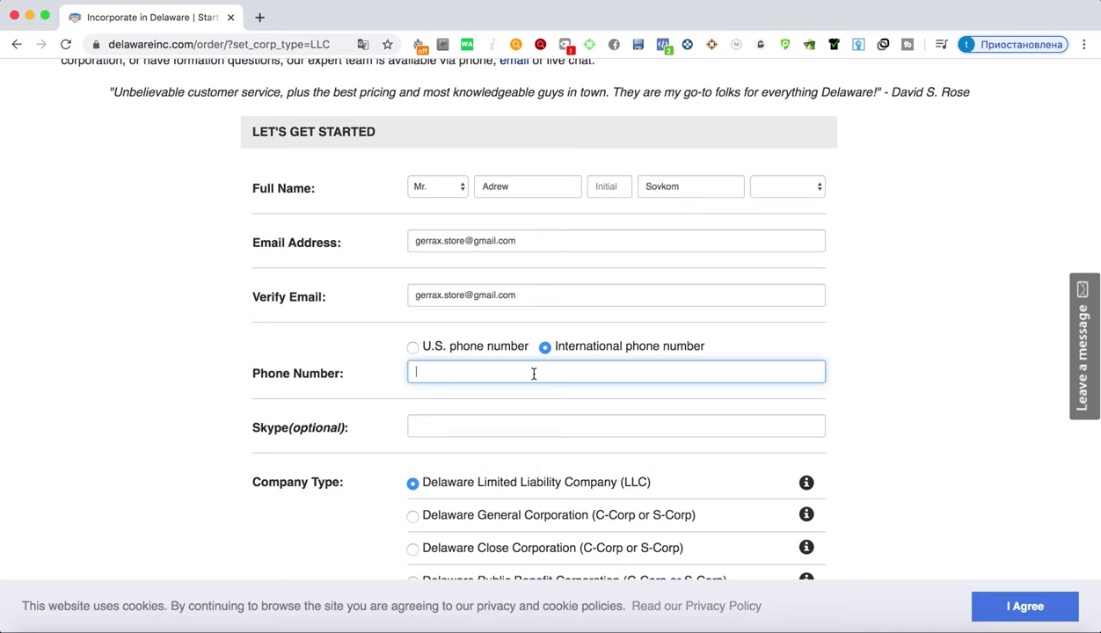
pyautogui.click(538, 427)
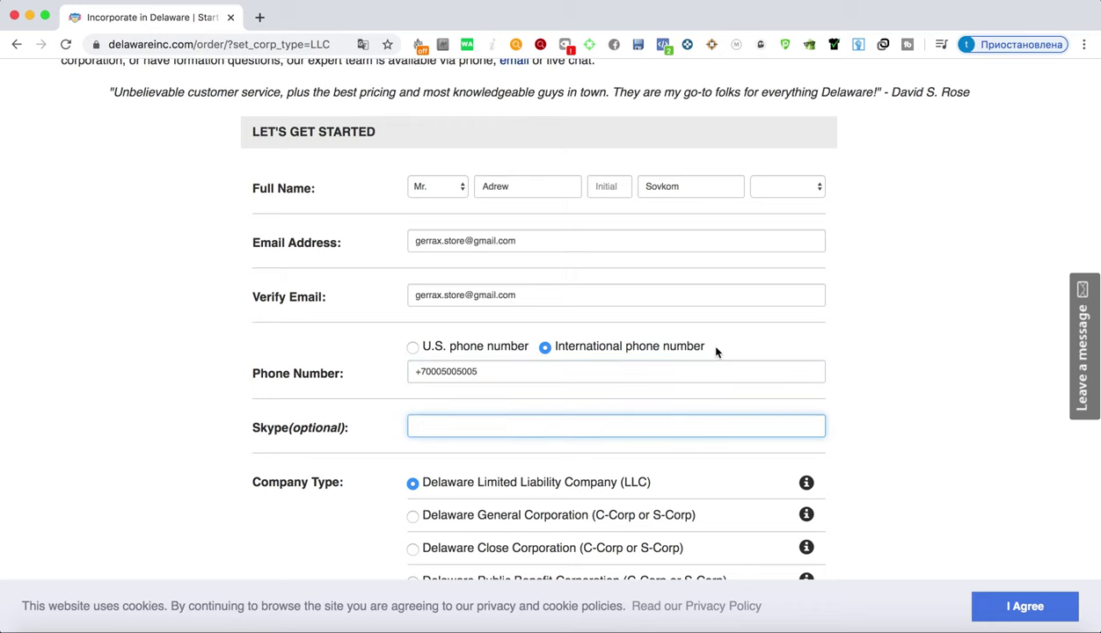
pyautogui.scroll(-5, 656, 312)
pyautogui.scroll(-2, 745, 282)
pyautogui.scroll(3, 634, 278)
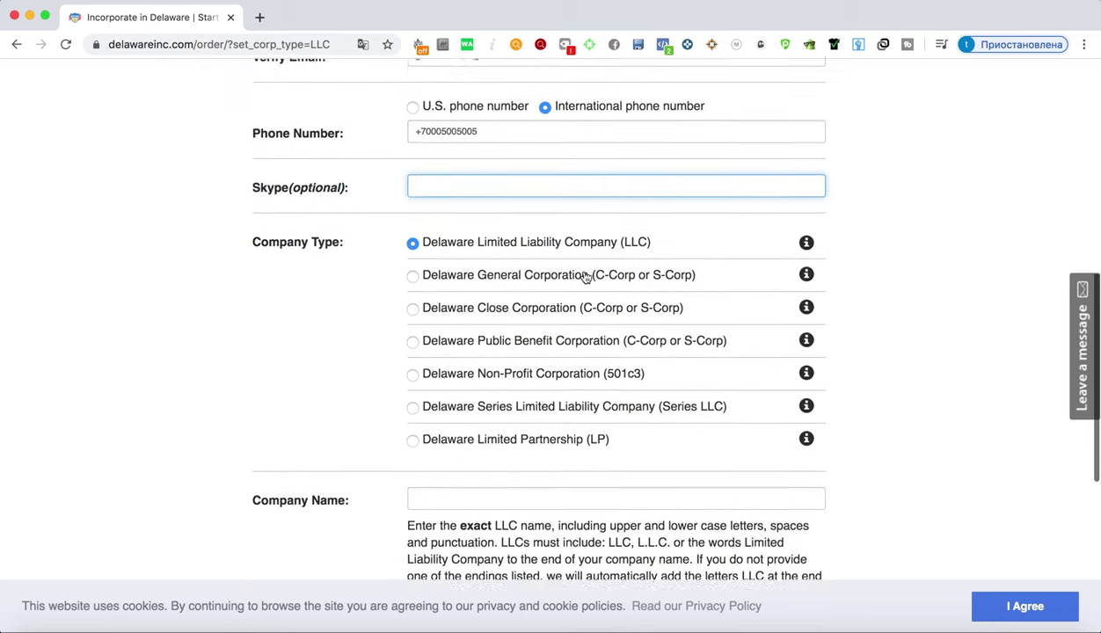
pyautogui.click(964, 283)
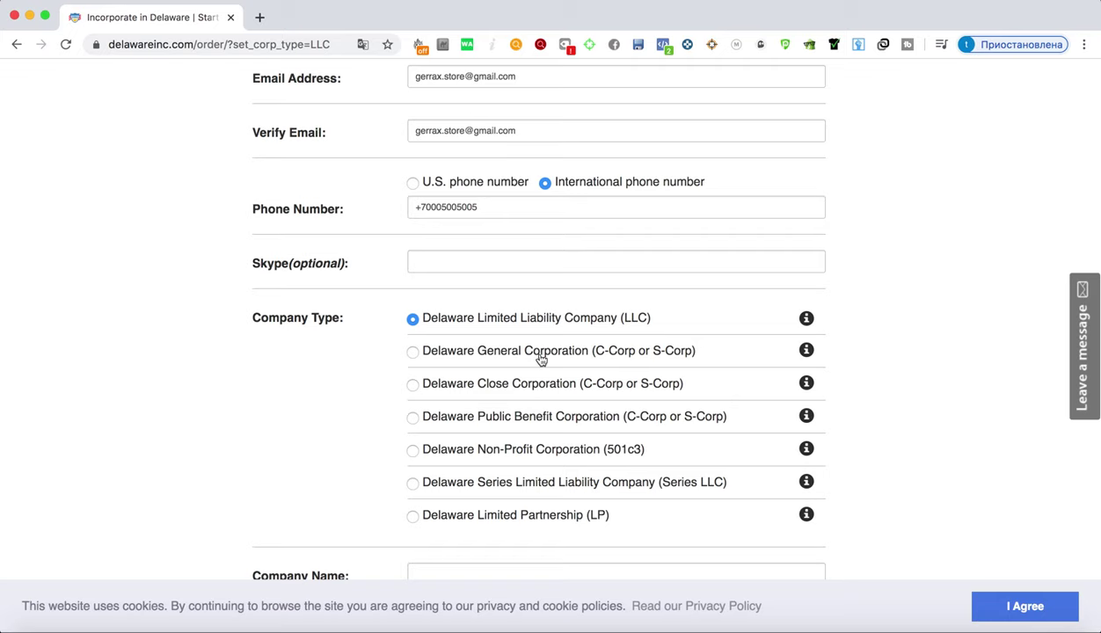
# Keep the Delaware LLC company type and enter the company name Fontex Store
pyautogui.scroll(-3, 539, 359)
pyautogui.scroll(3, 538, 358)
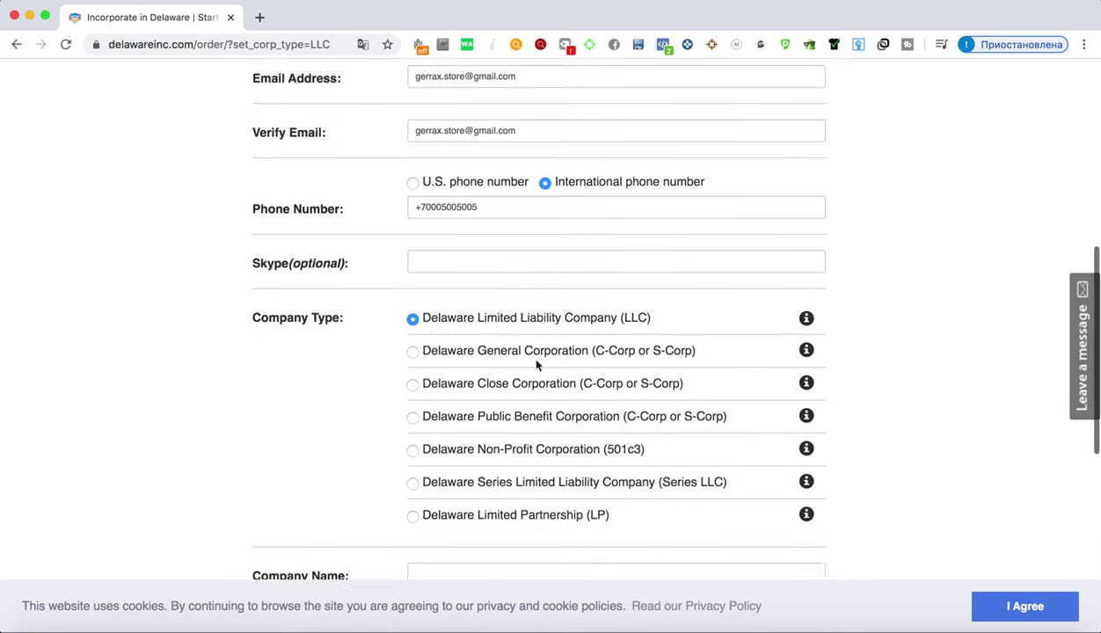
pyautogui.scroll(2, 537, 364)
pyautogui.scroll(-4, 536, 364)
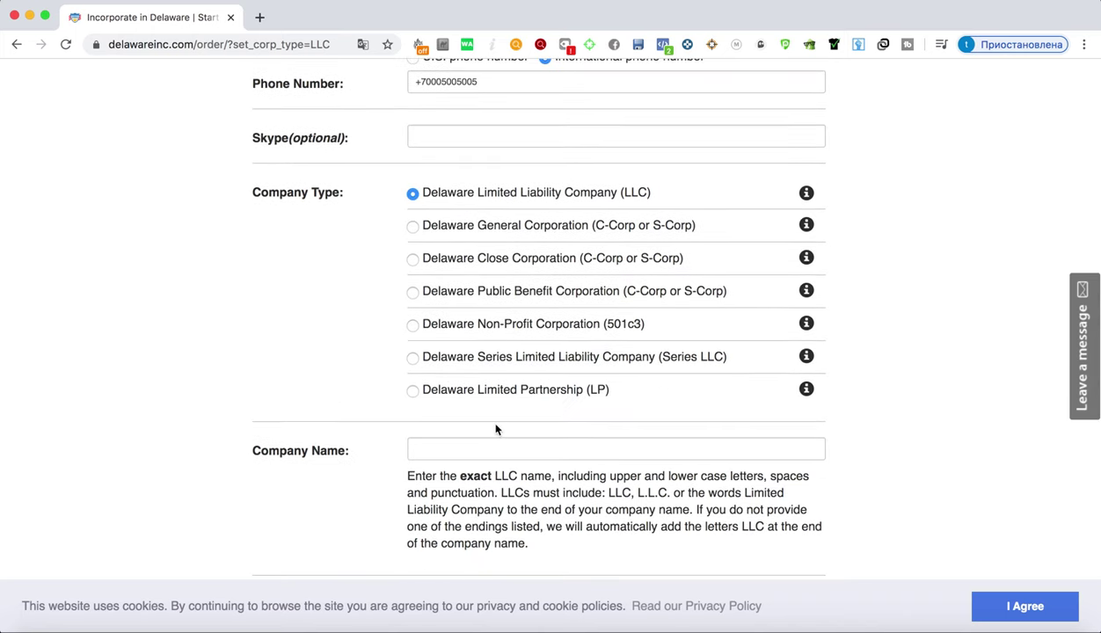
pyautogui.click(483, 449)
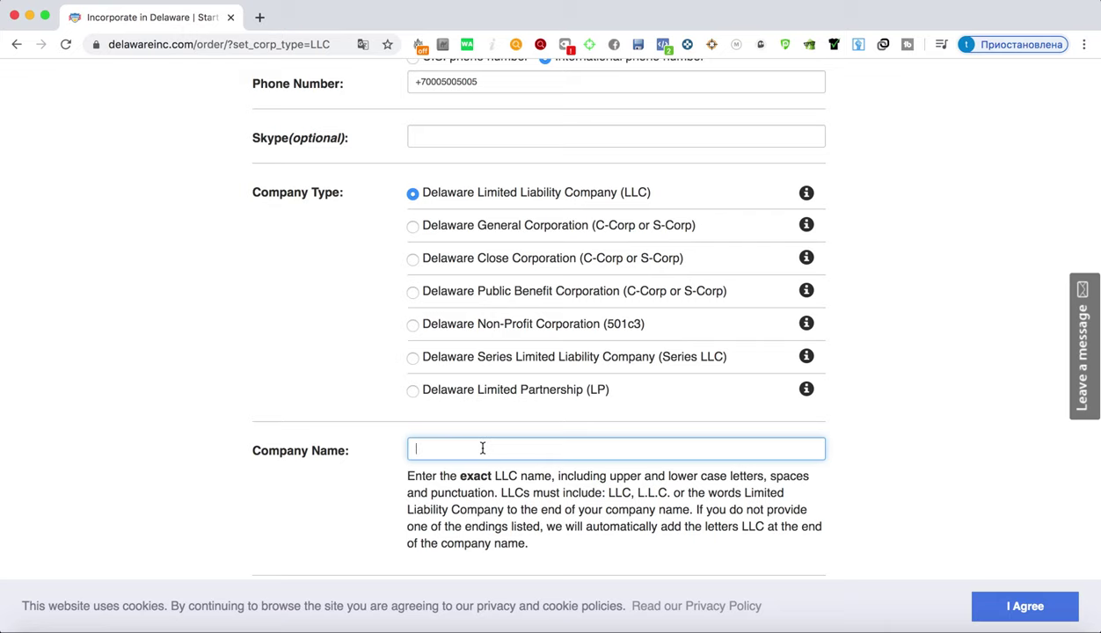
pyautogui.scroll(-4, 483, 449)
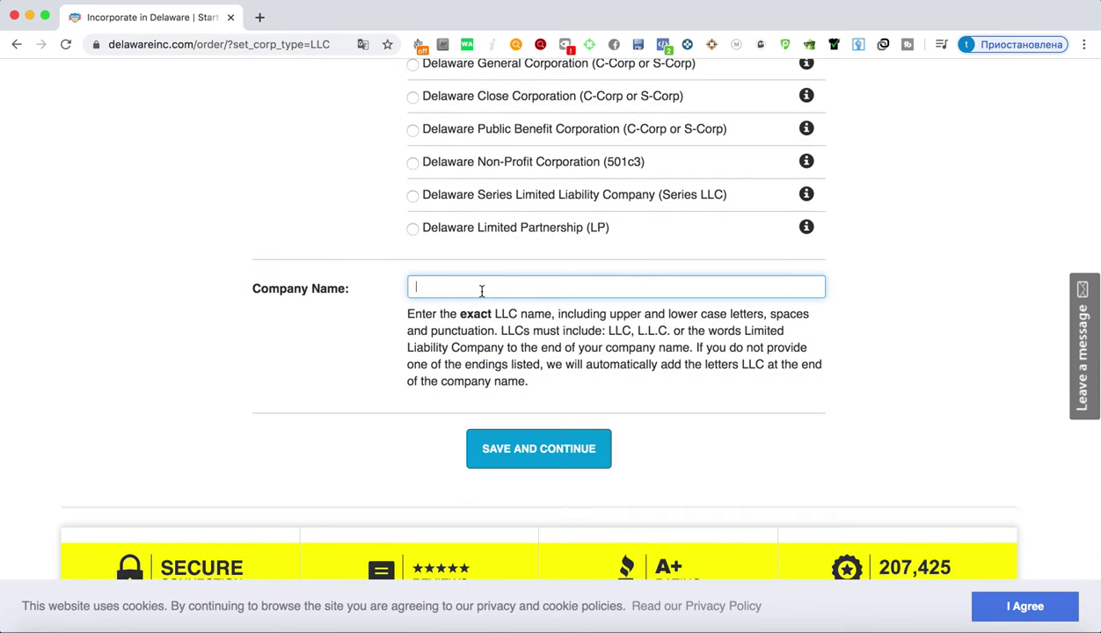
pyautogui.write('Fontex Stop')
pyautogui.write('e')
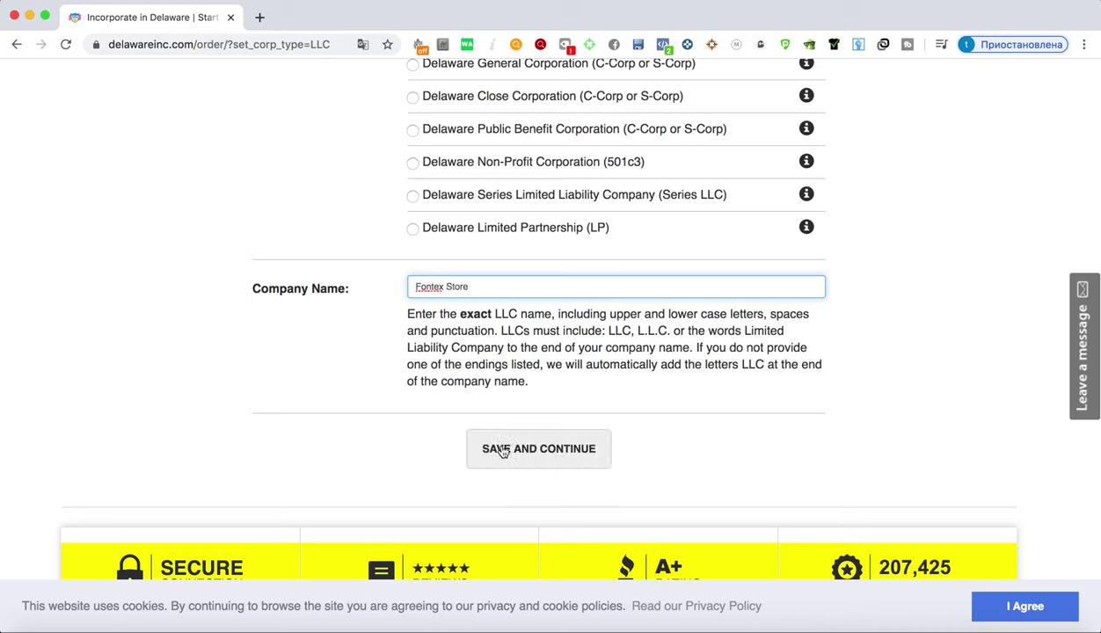
# Save and continue, then review the Communications Contact page with carried-over name, e-mail and phone
pyautogui.click(503, 453)
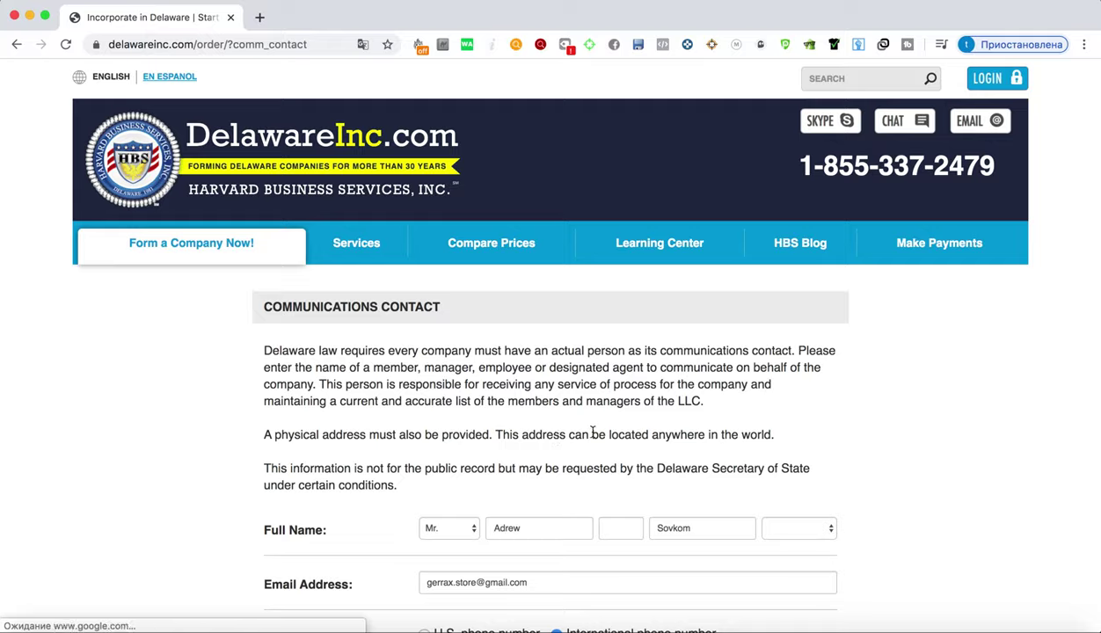
pyautogui.scroll(-3, 594, 428)
pyautogui.scroll(-3, 597, 423)
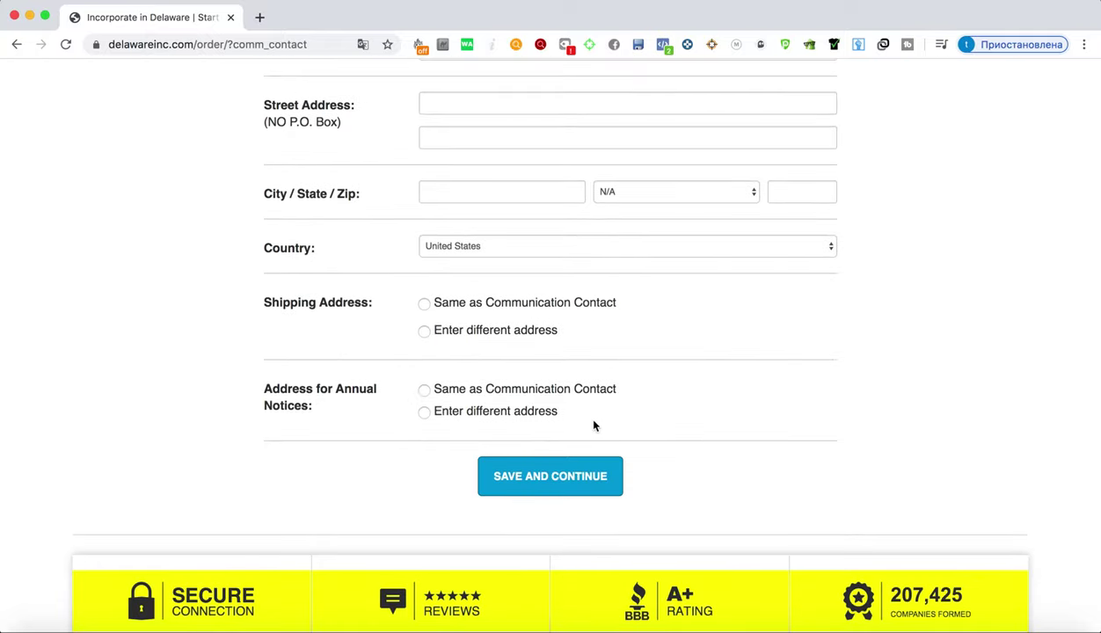
pyautogui.scroll(15, 593, 426)
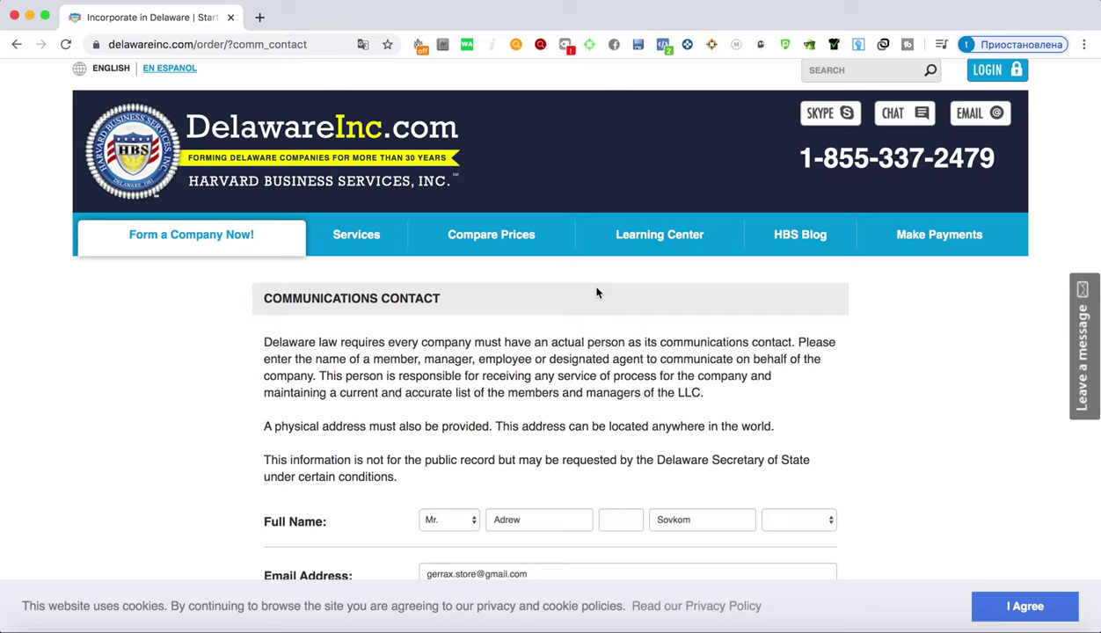
pyautogui.scroll(-5, 596, 293)
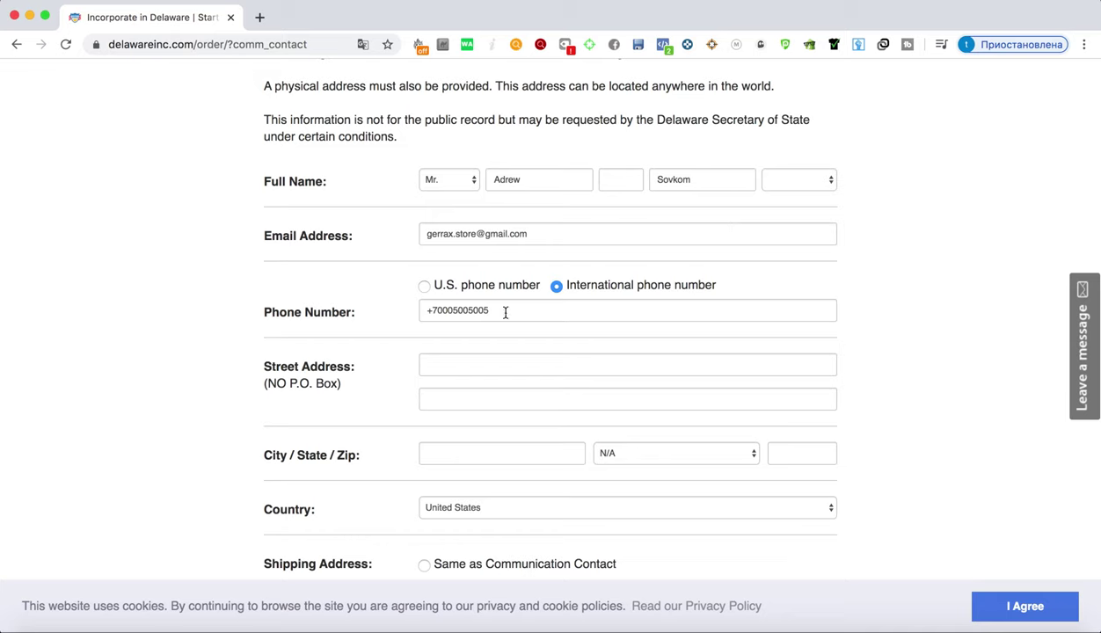
# Set the communications contact's country to Russia
pyautogui.click(427, 357)
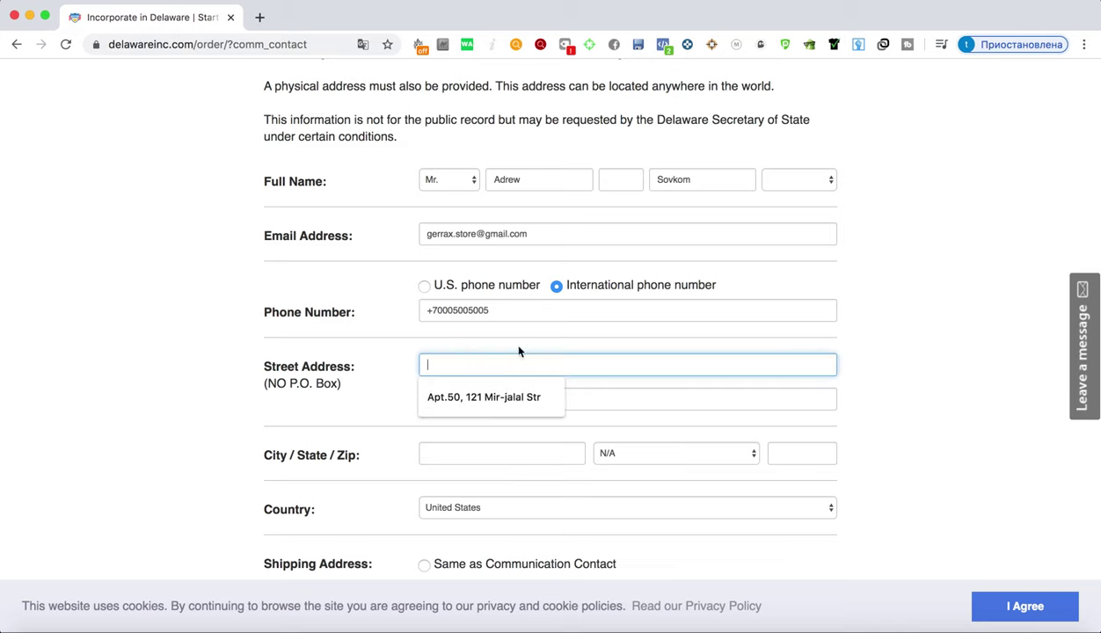
pyautogui.click(598, 360)
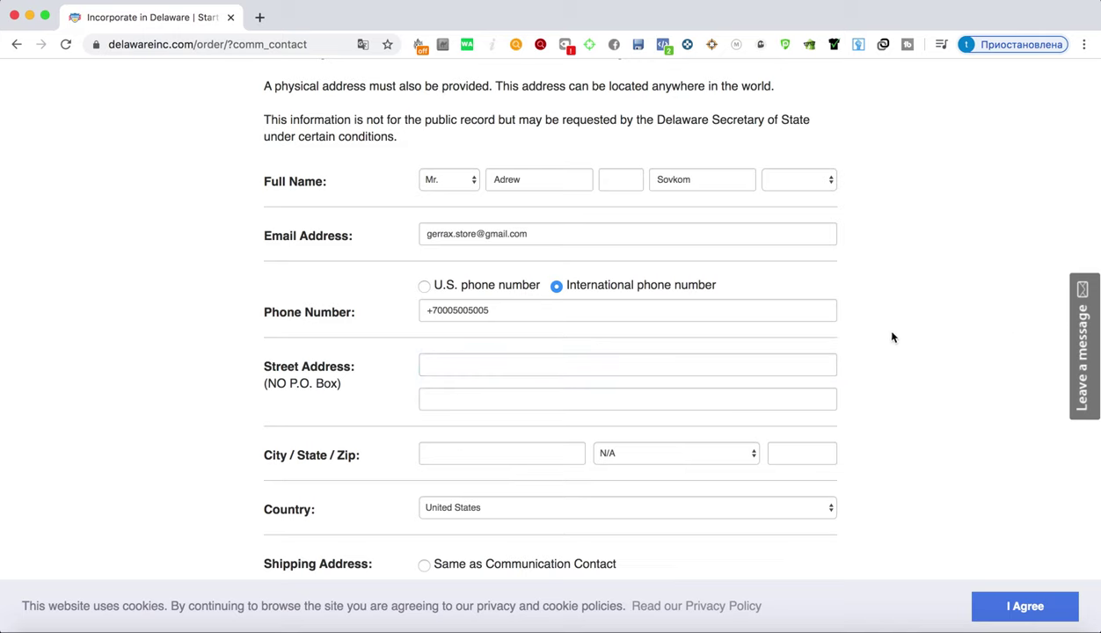
pyautogui.scroll(-1, 811, 426)
pyautogui.click(727, 458)
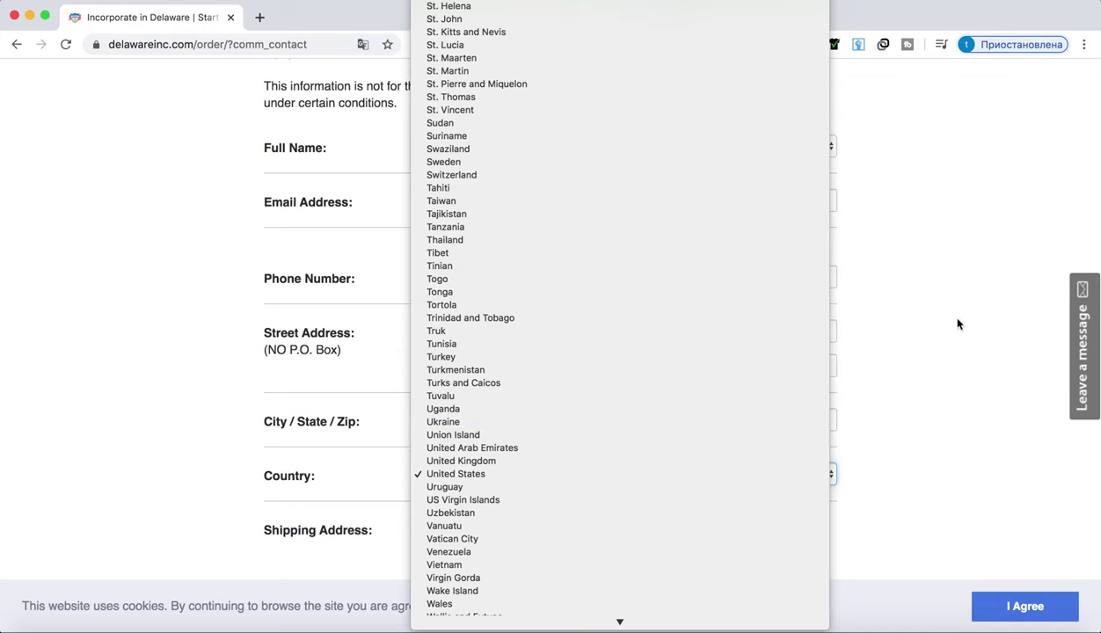
pyautogui.scroll(-2, 714, 446)
pyautogui.scroll(-2, 713, 443)
pyautogui.scroll(10, 713, 443)
pyautogui.scroll(-3, 711, 440)
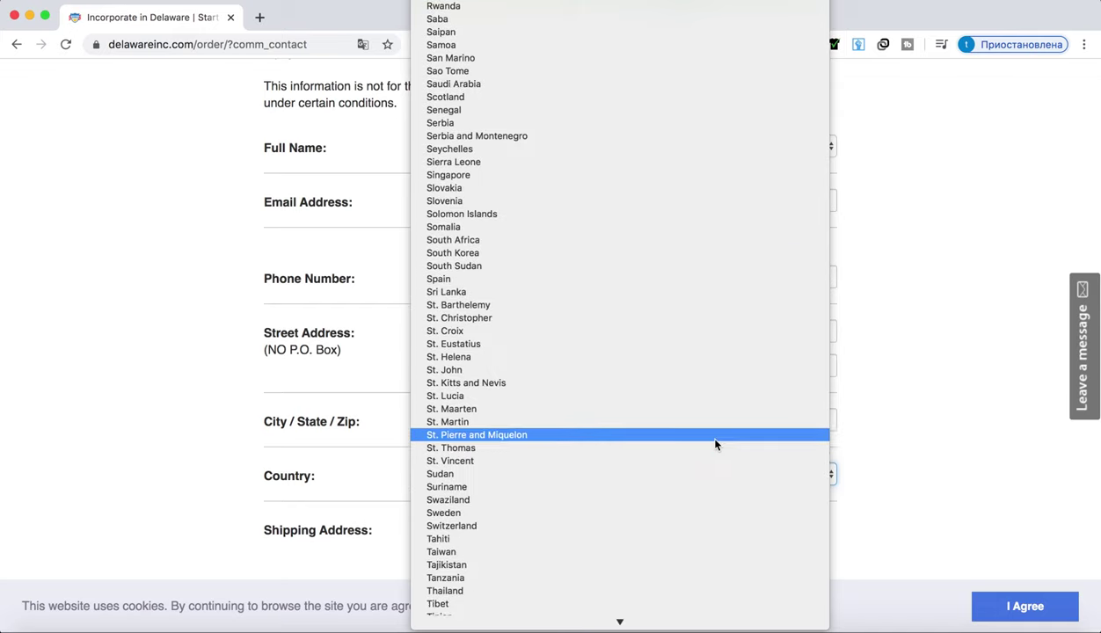
pyautogui.scroll(-13, 708, 438)
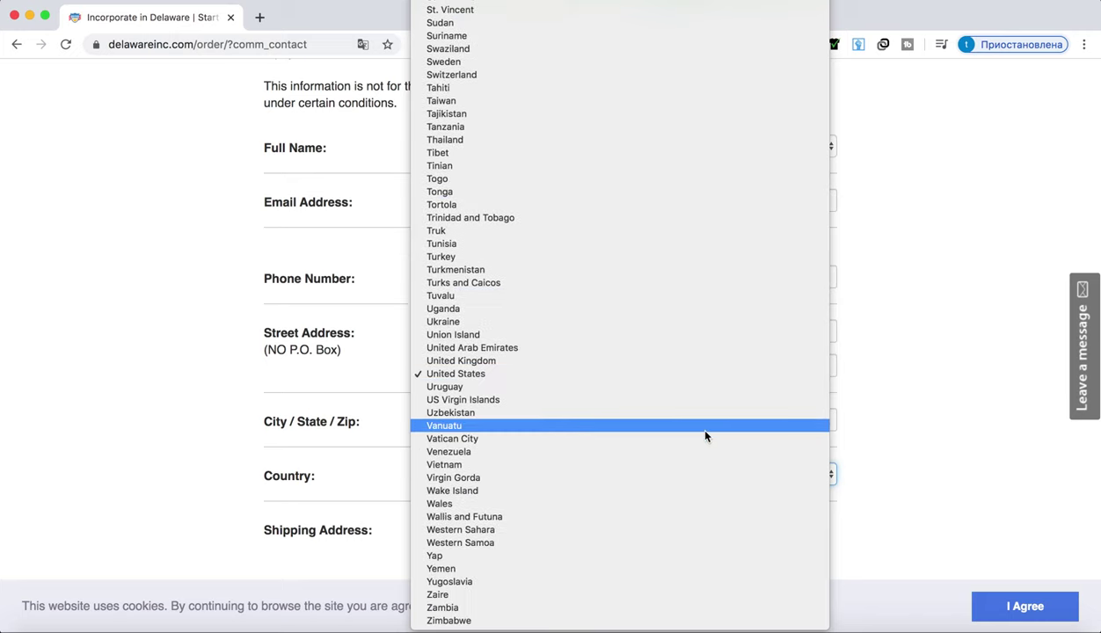
pyautogui.scroll(20, 706, 437)
pyautogui.write('ru')
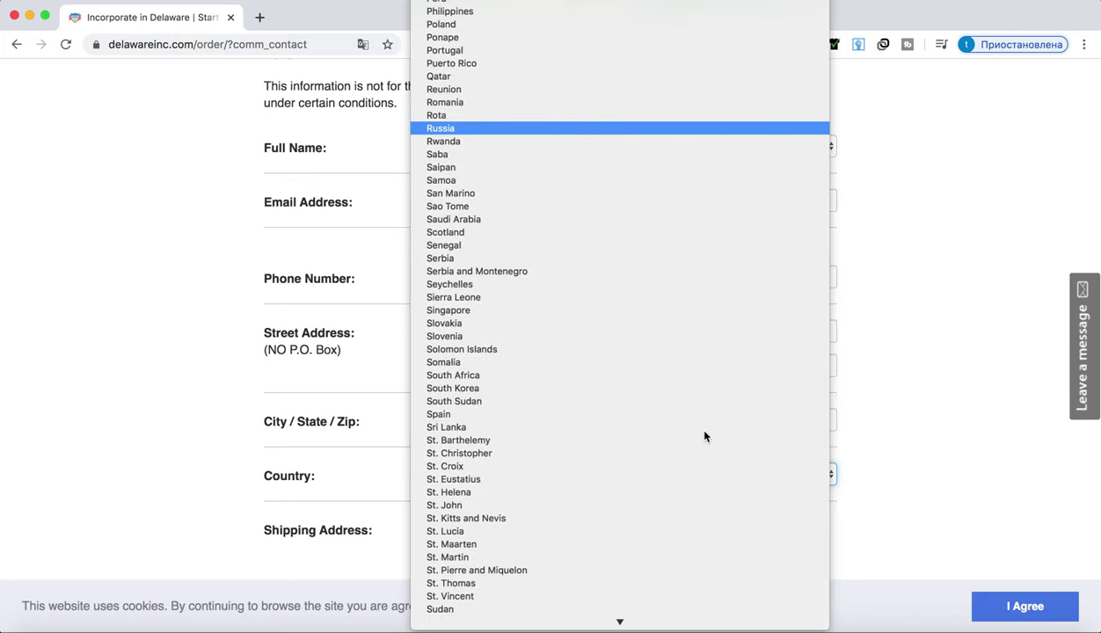
pyautogui.click(517, 129)
pyautogui.click(899, 330)
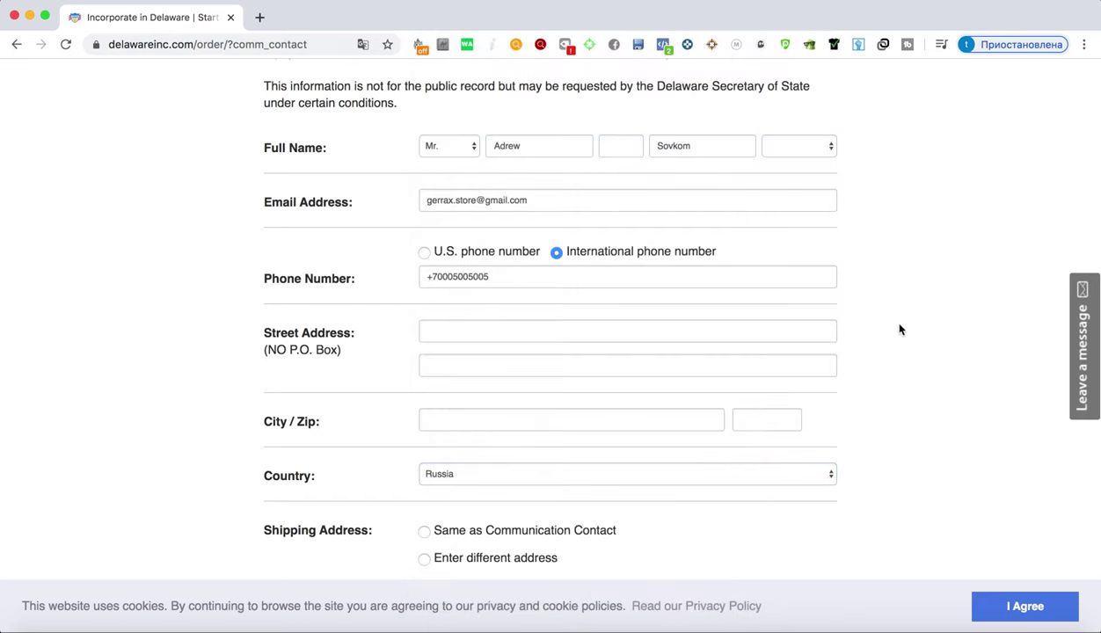
# Enter the city Moscow and the contact's zip code
pyautogui.click(481, 417)
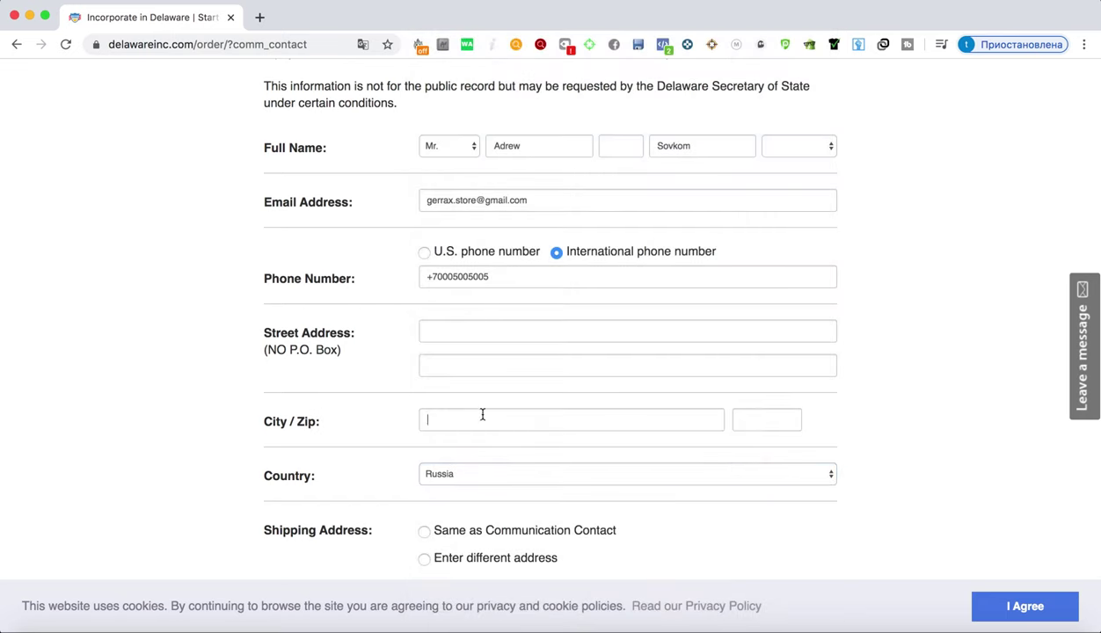
pyautogui.click(914, 376)
pyautogui.click(586, 420)
pyautogui.write('Mos')
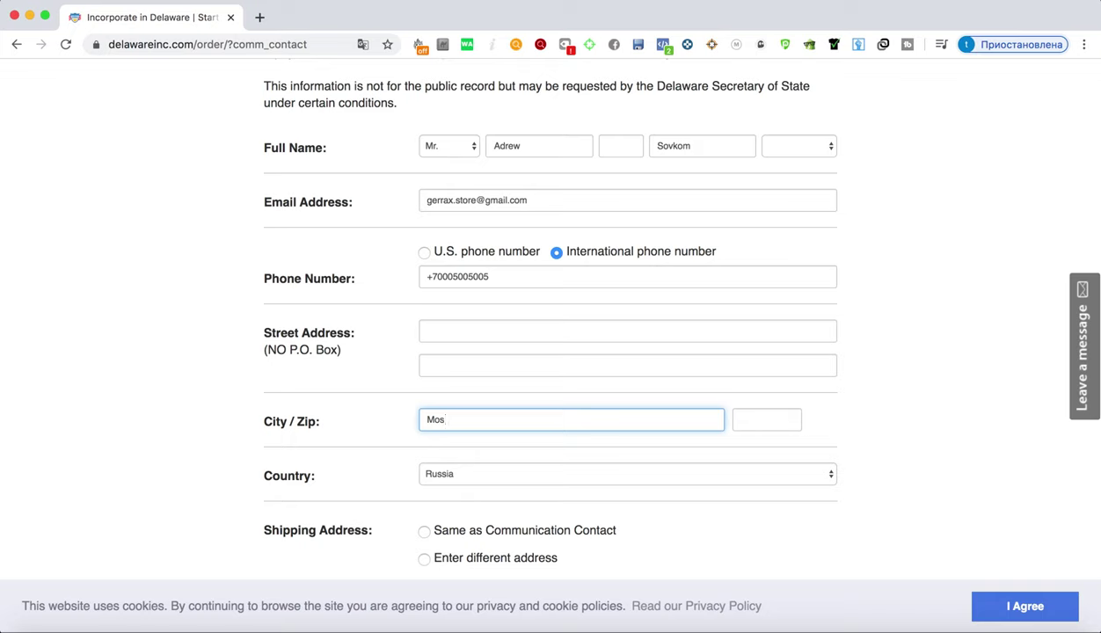
pyautogui.write('cow')
pyautogui.click(811, 396)
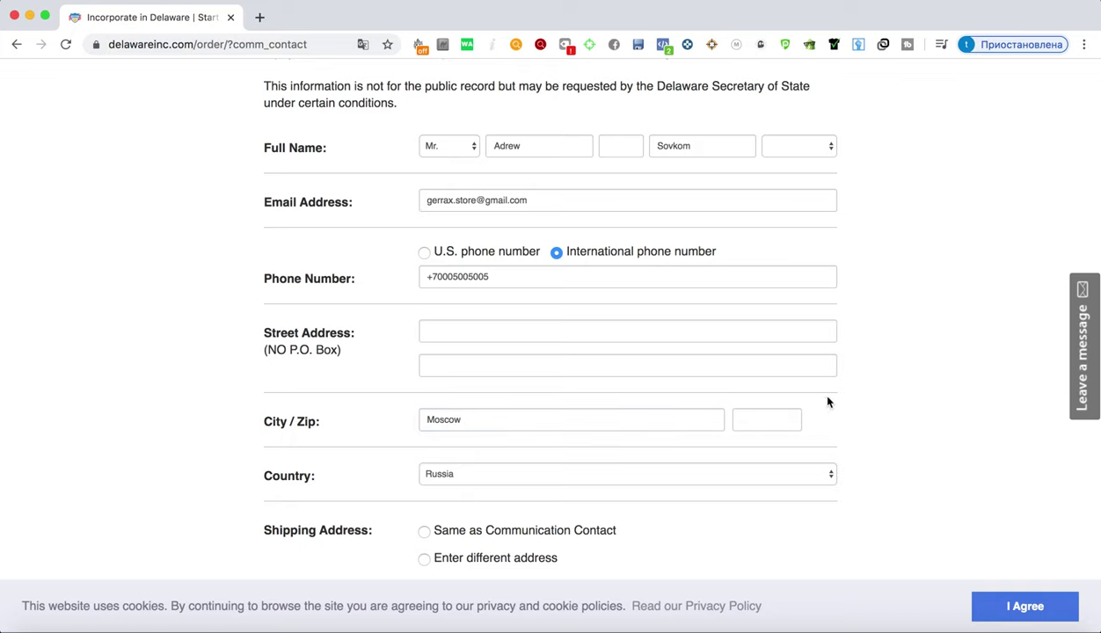
pyautogui.click(763, 418)
pyautogui.write('1000')
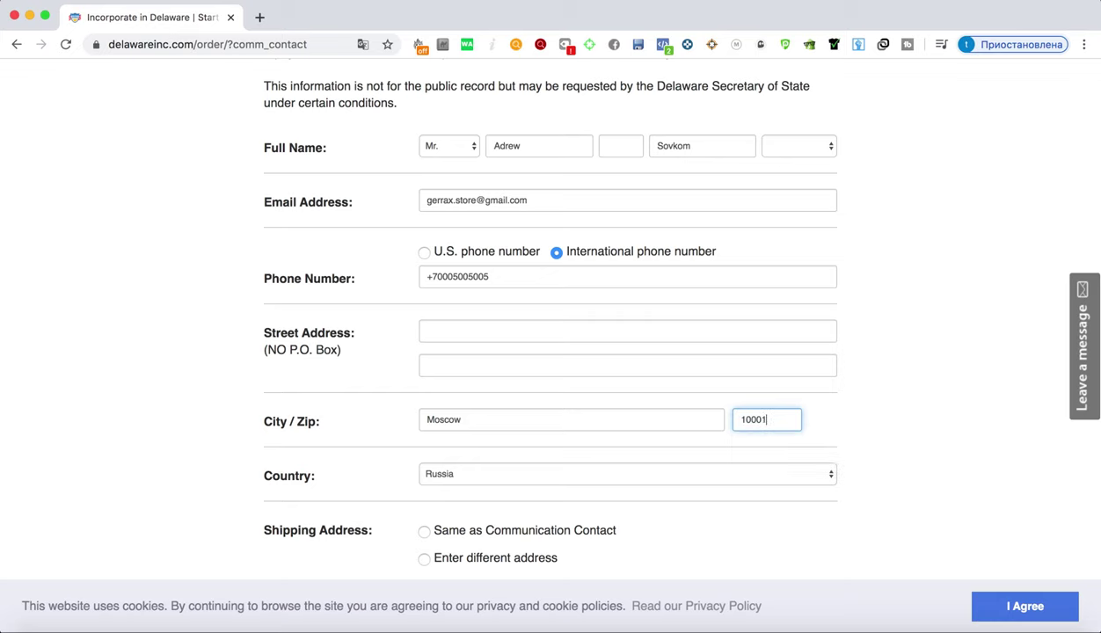
pyautogui.click(903, 413)
# Submit the communications contact details with Save and Continue
pyautogui.scroll(-2, 823, 351)
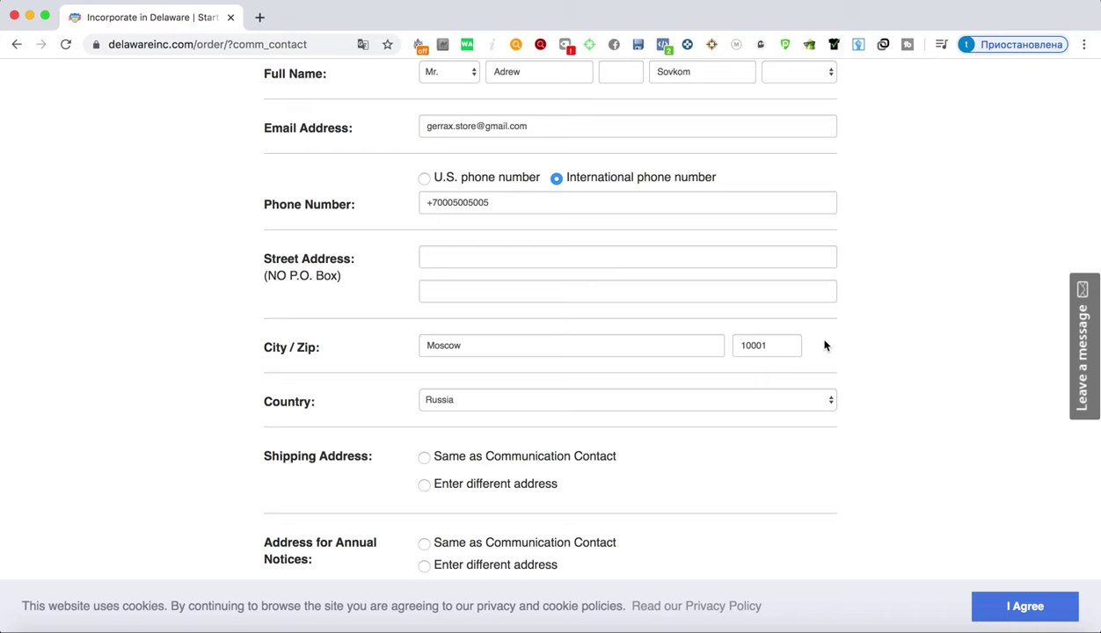
pyautogui.scroll(-3, 825, 346)
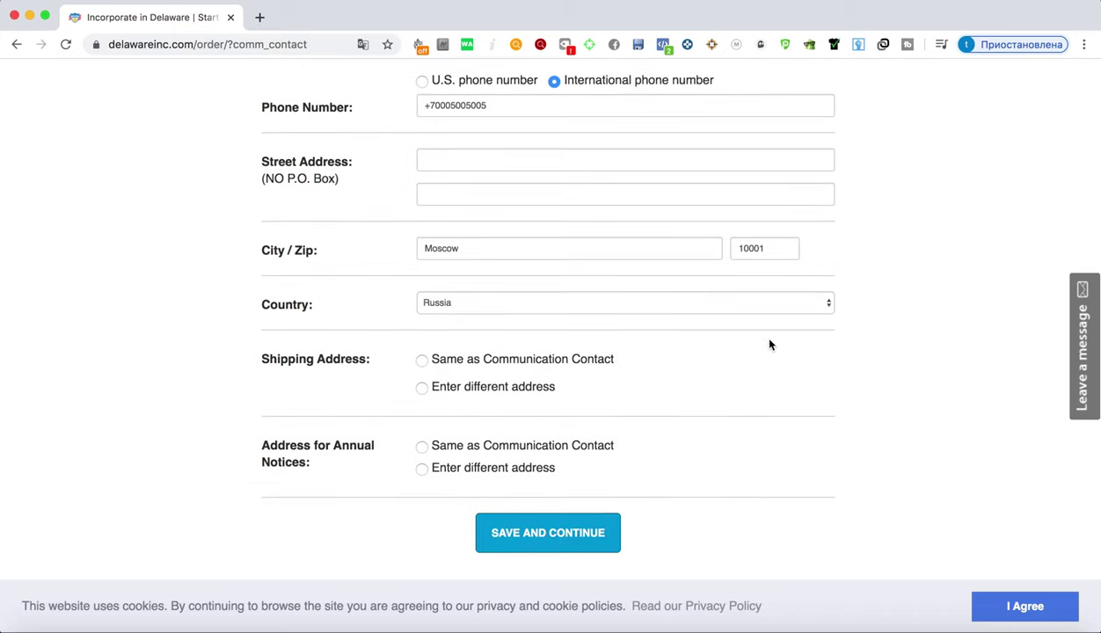
pyautogui.hscroll(-1, 370, 339)
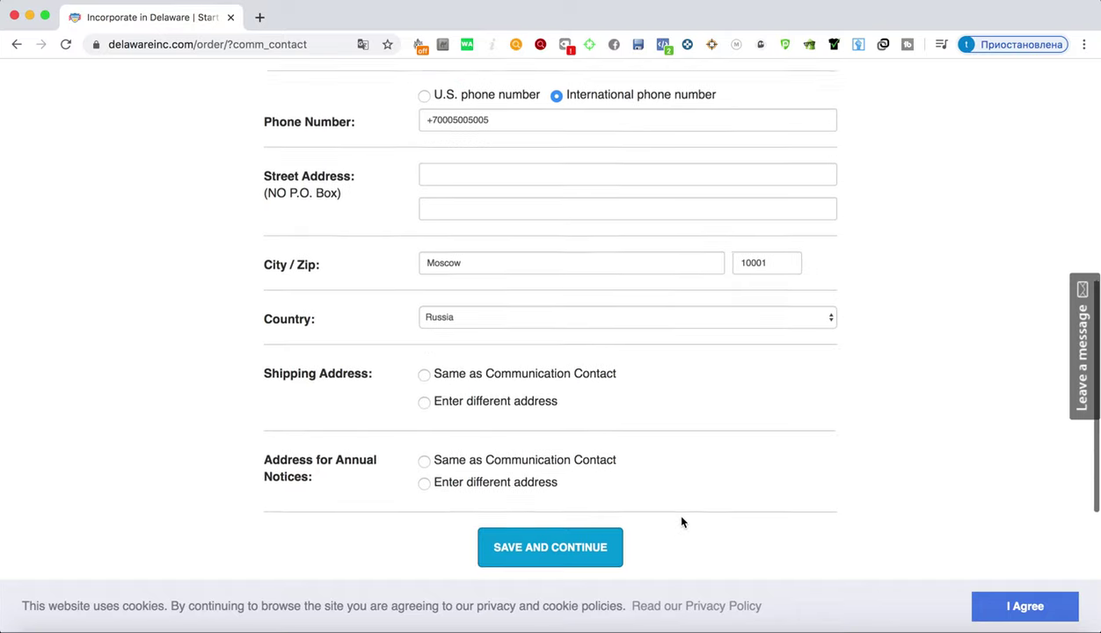
pyautogui.scroll(-5, 678, 521)
pyautogui.scroll(3, 604, 466)
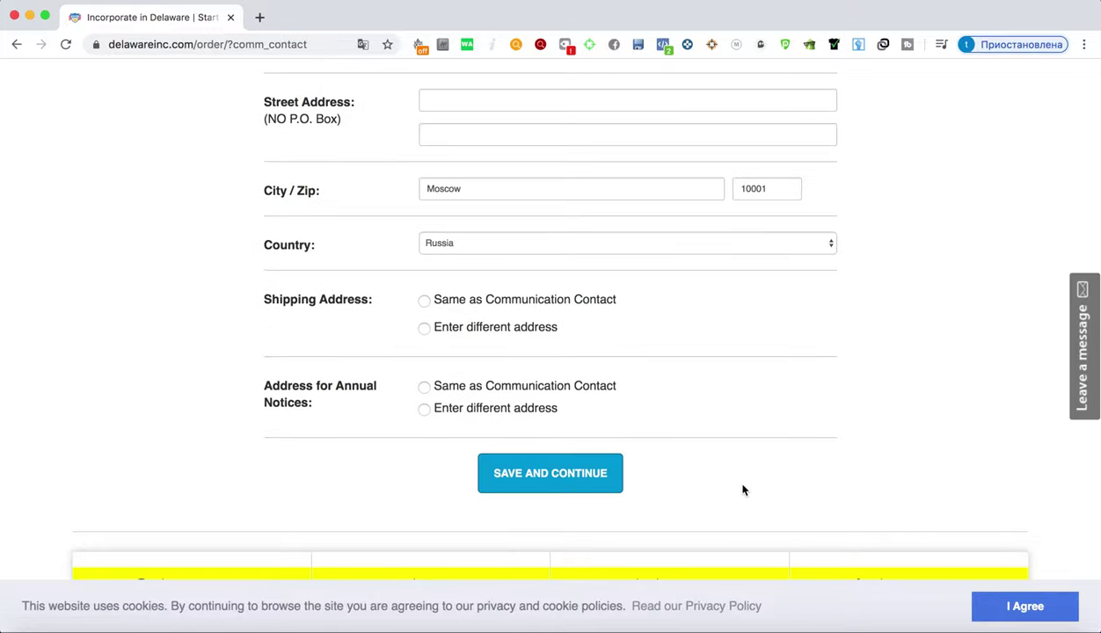
pyautogui.scroll(14, 743, 488)
pyautogui.scroll(-18, 715, 488)
pyautogui.click(533, 299)
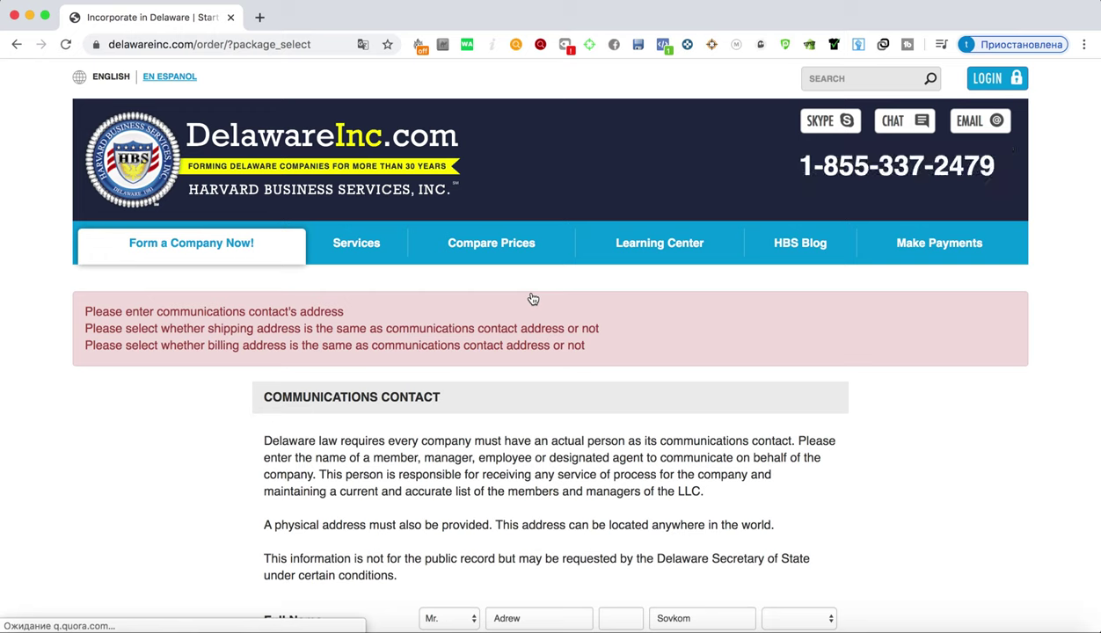
# Enter the contact's street address, dismissing the saved-address suggestions
pyautogui.scroll(-5, 528, 299)
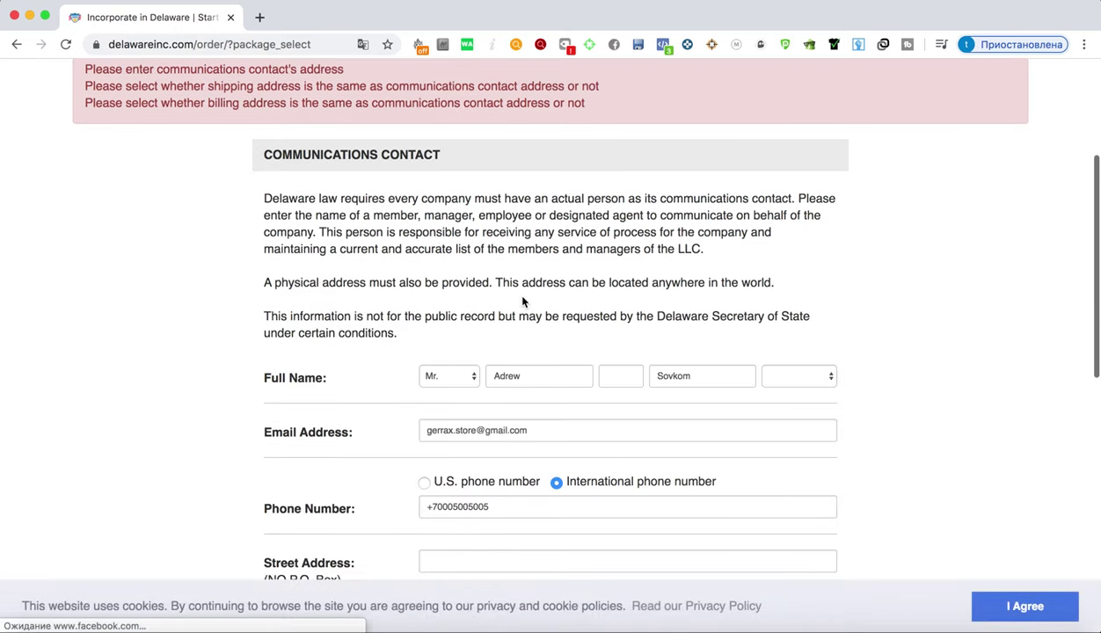
pyautogui.scroll(-3, 524, 299)
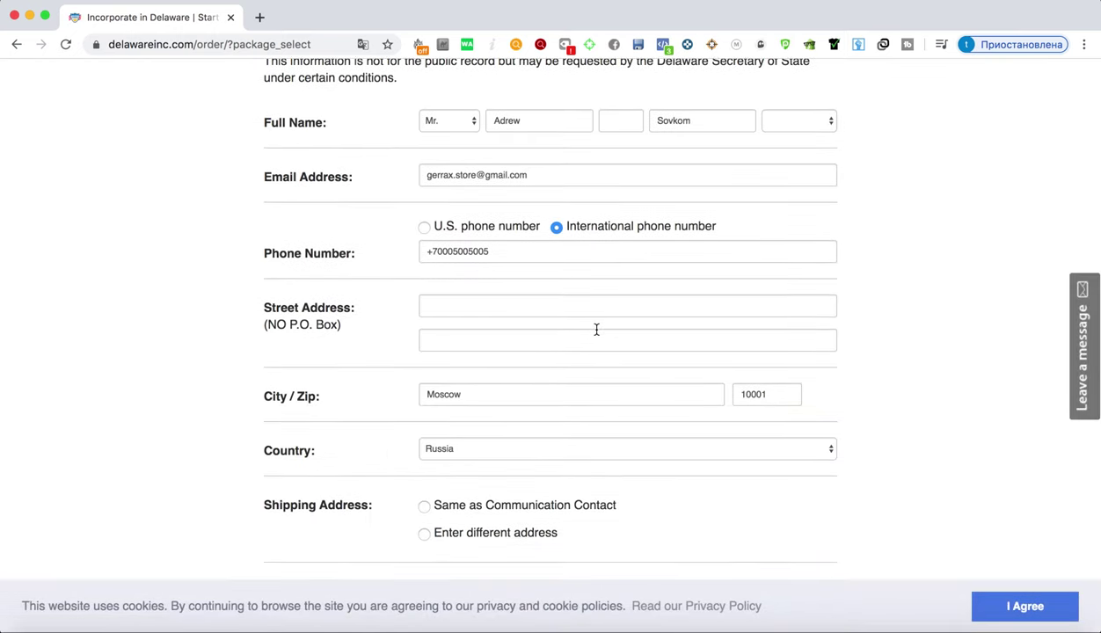
pyautogui.scroll(-3, 631, 339)
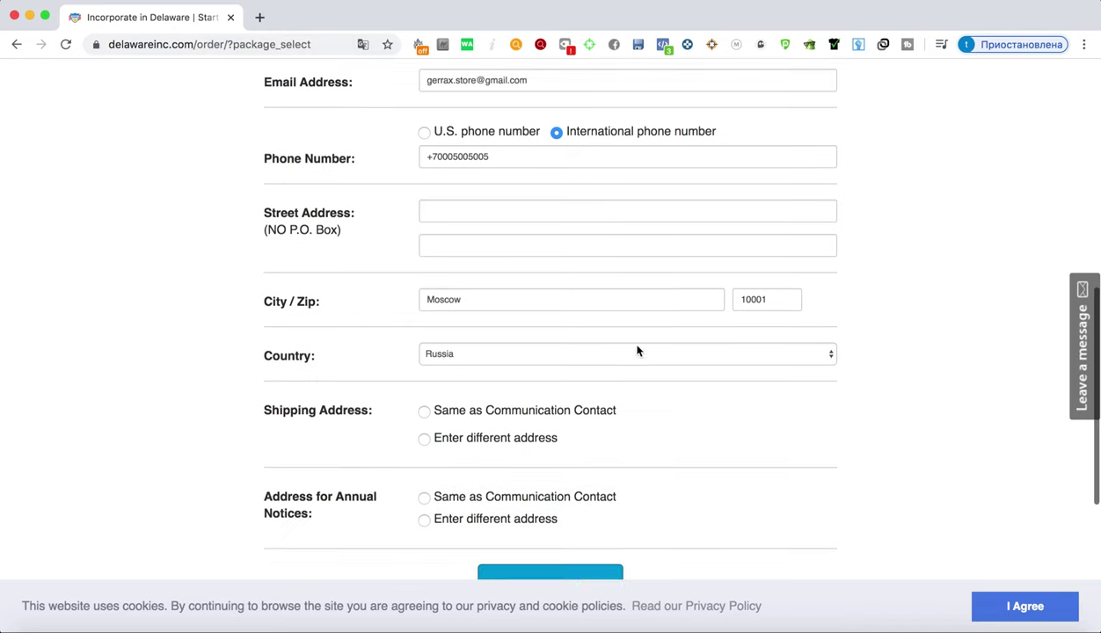
pyautogui.scroll(4, 636, 351)
pyautogui.scroll(1, 638, 350)
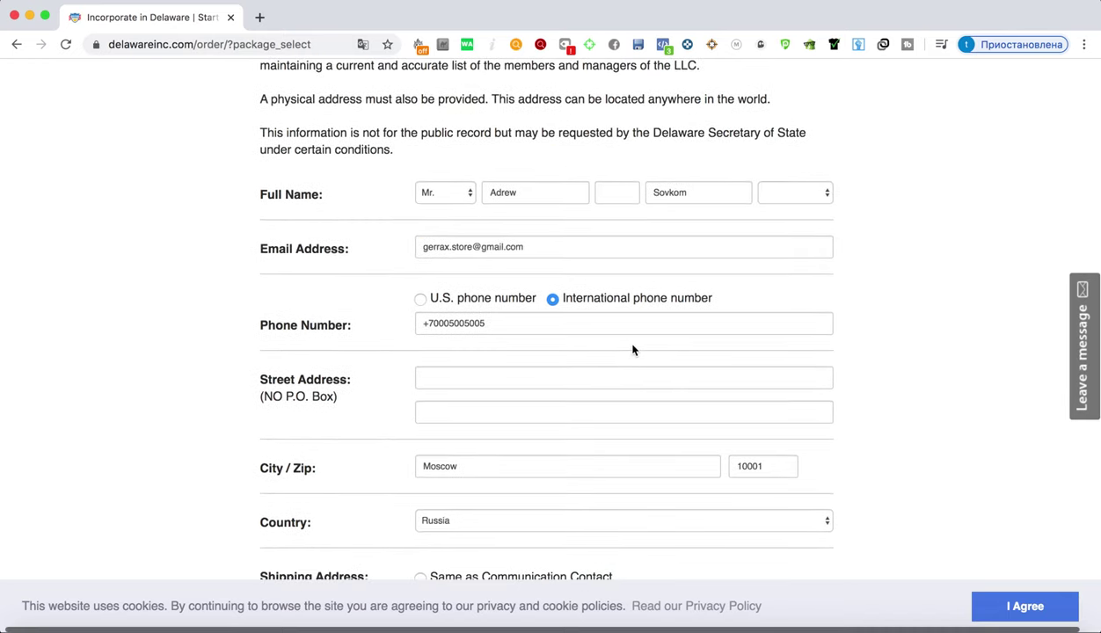
pyautogui.click(503, 378)
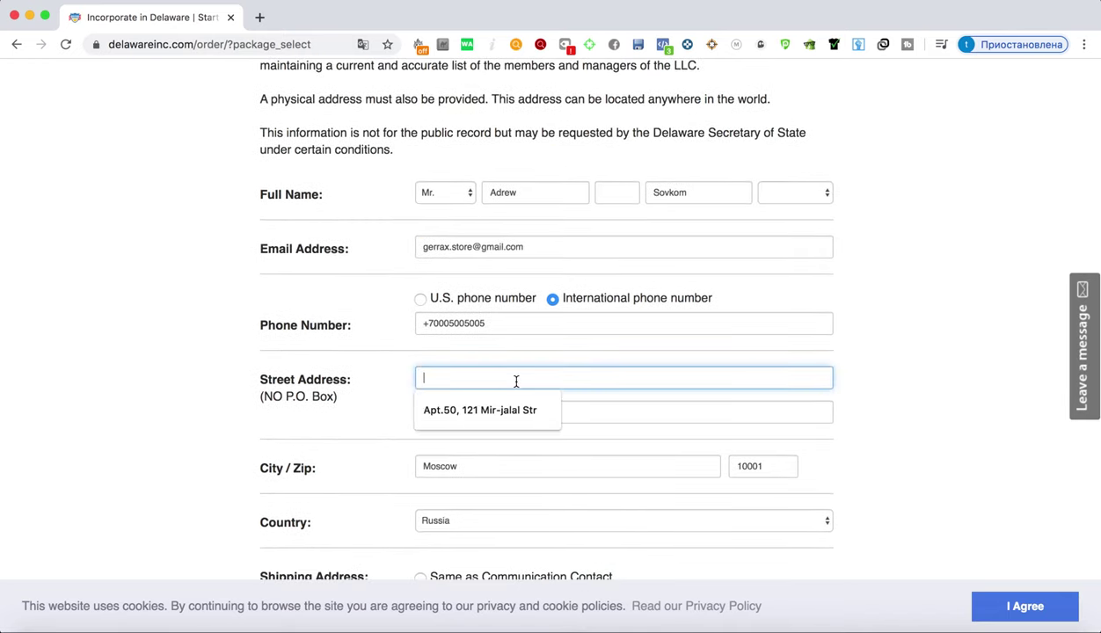
pyautogui.click(915, 362)
pyautogui.click(548, 376)
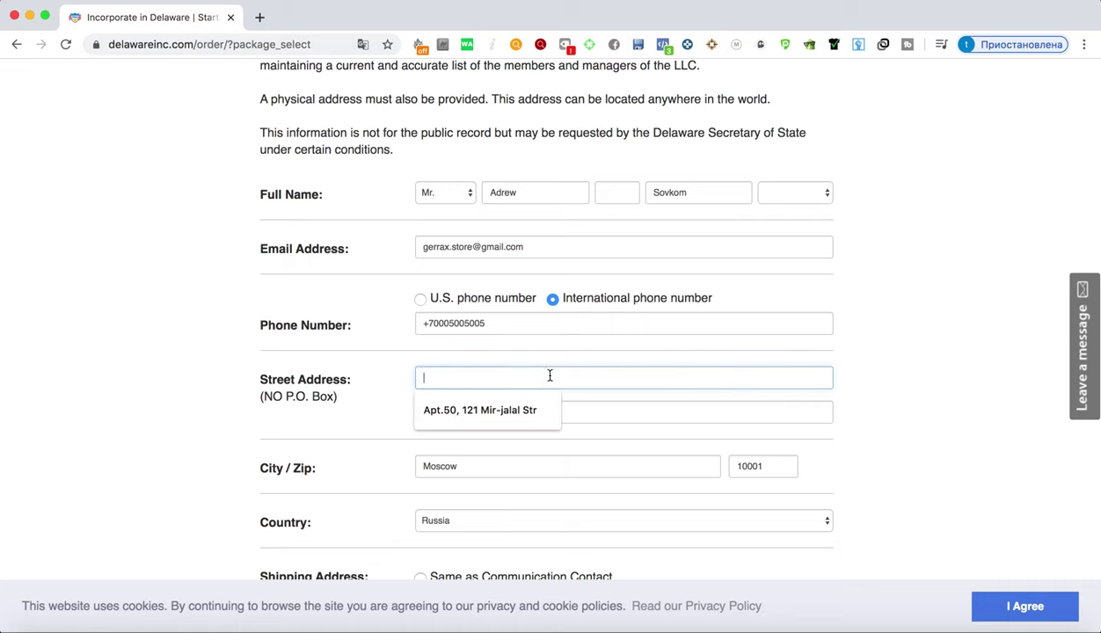
pyautogui.click(896, 369)
pyautogui.click(479, 379)
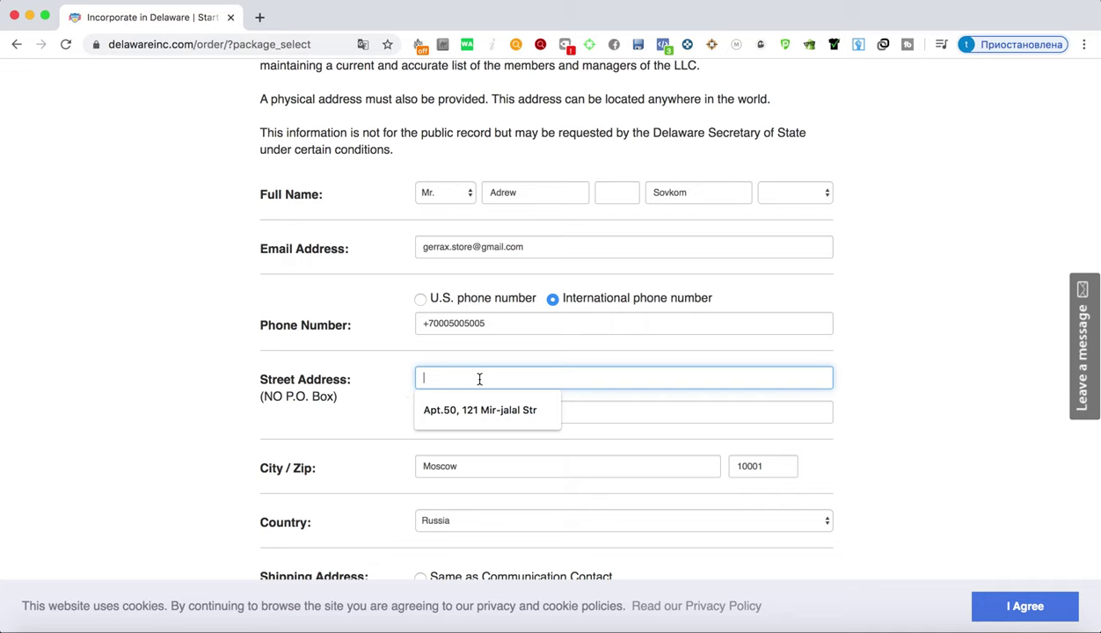
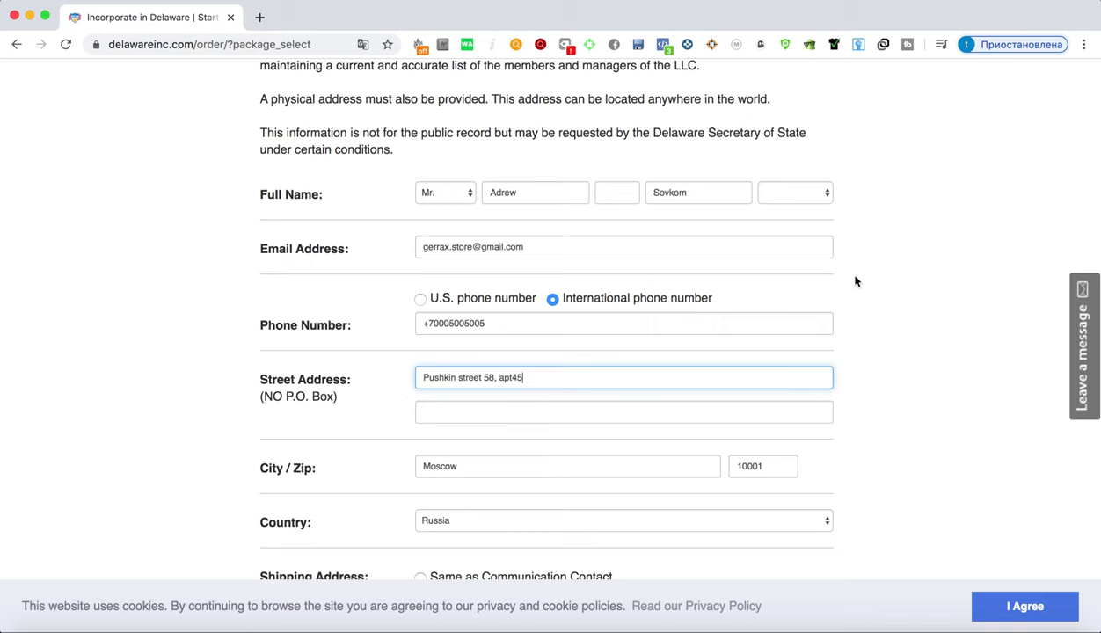
pyautogui.scroll(-5, 855, 281)
# Resubmit the contact details and review the remaining address errors
pyautogui.click(559, 284)
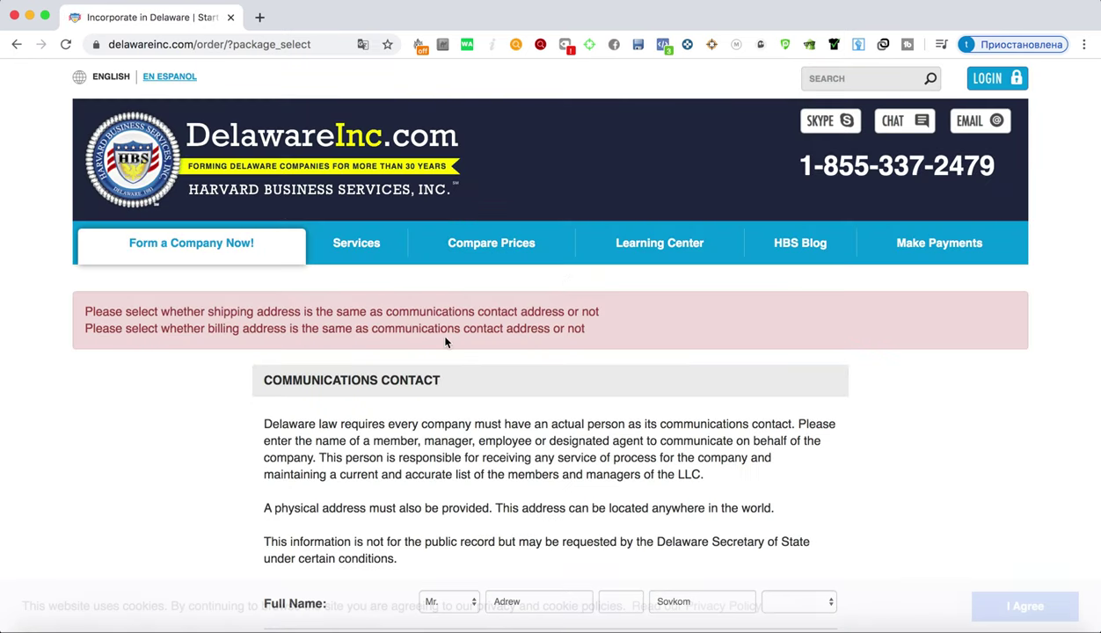
pyautogui.scroll(-10, 313, 308)
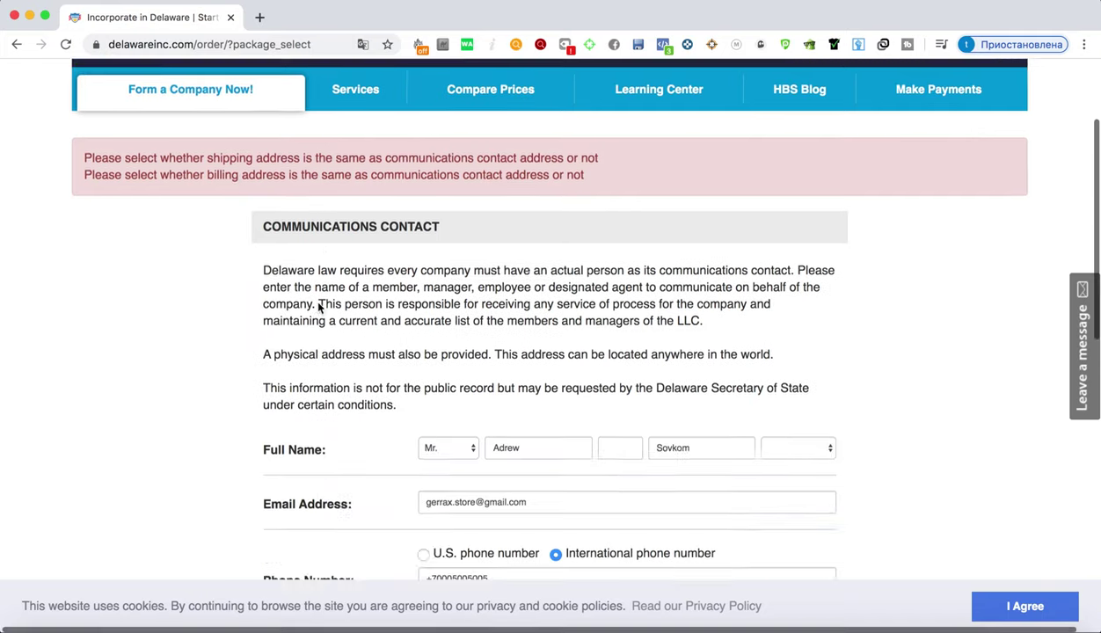
pyautogui.scroll(10, 312, 308)
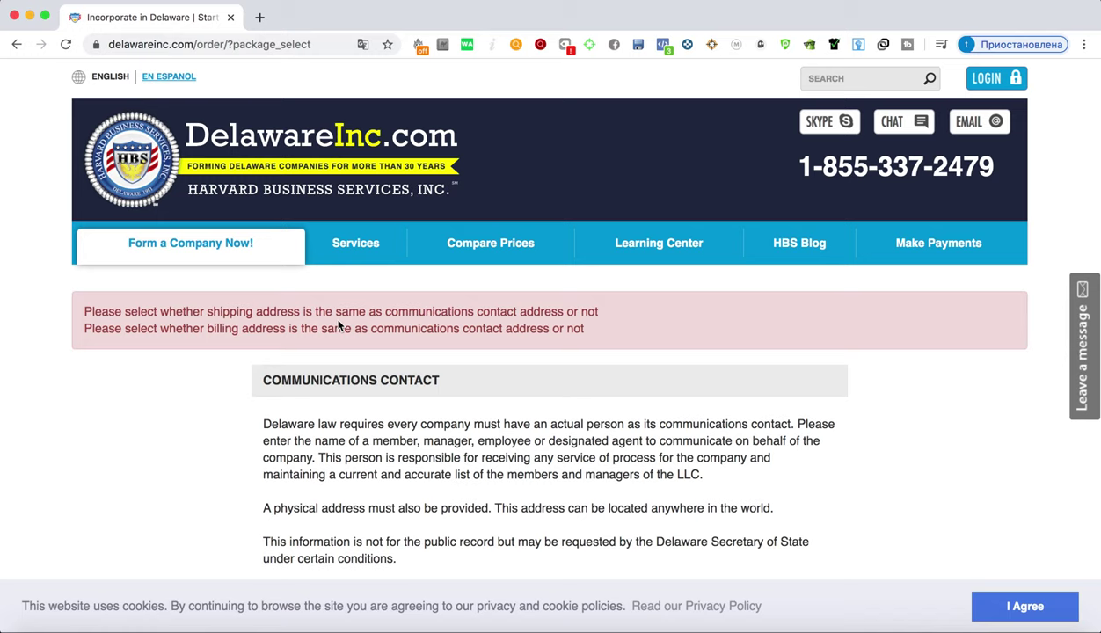
pyautogui.scroll(-10, 853, 365)
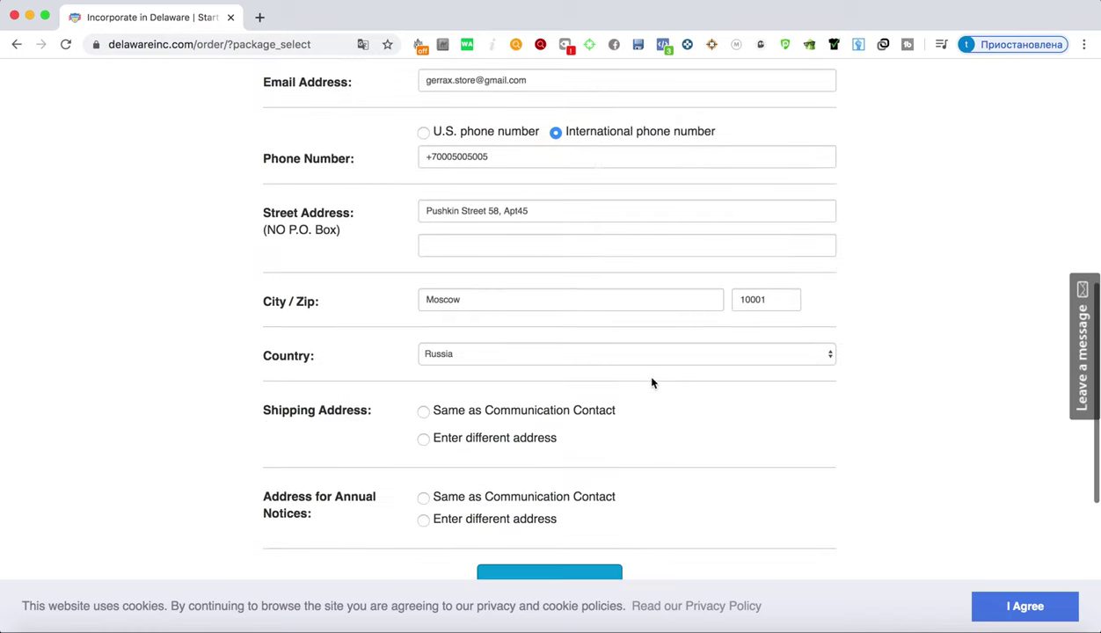
# Set Shipping Address and Annual Notices to Same as Communication Contact and save
pyautogui.click(424, 413)
pyautogui.scroll(-1, 660, 406)
pyautogui.click(423, 437)
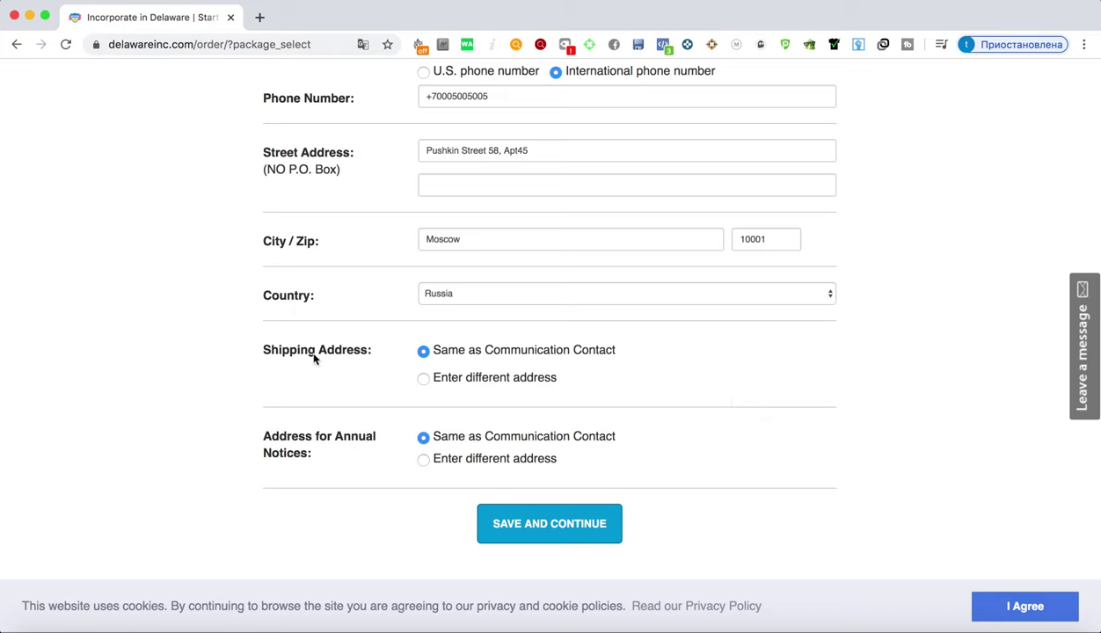
pyautogui.click(425, 378)
pyautogui.click(423, 352)
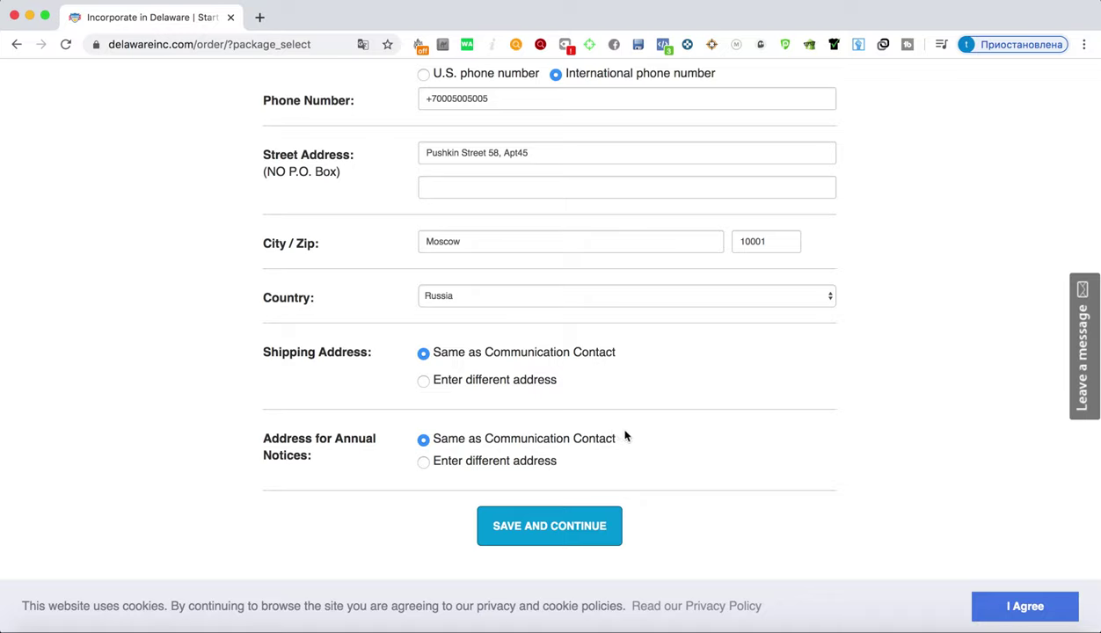
pyautogui.click(549, 529)
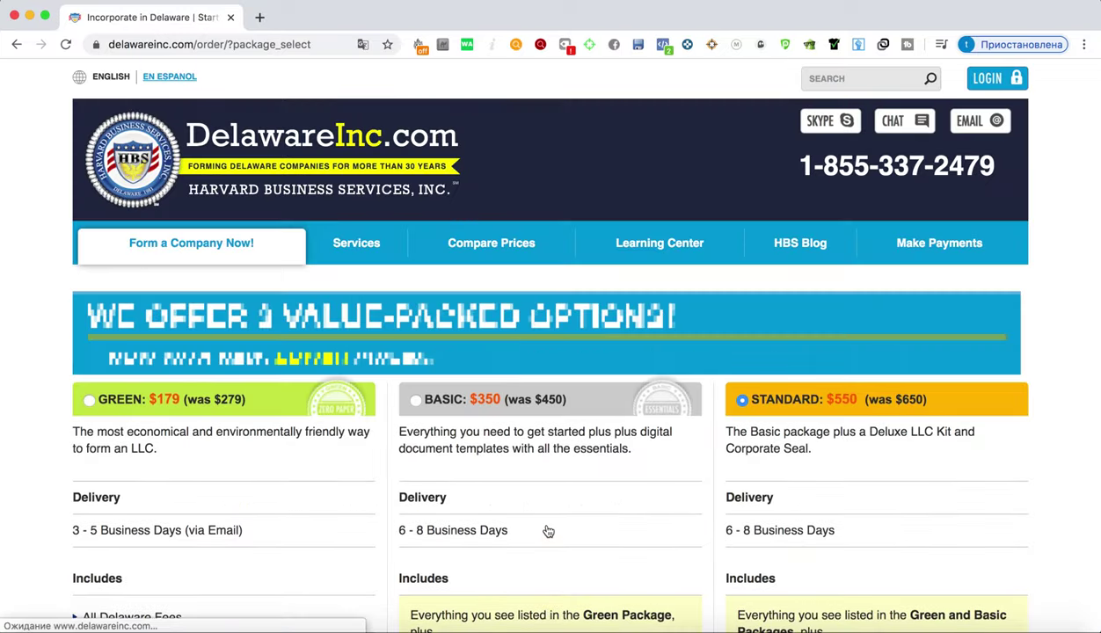
# Compare the Green, Basic and Standard packages and select Green $179
pyautogui.scroll(-4, 545, 529)
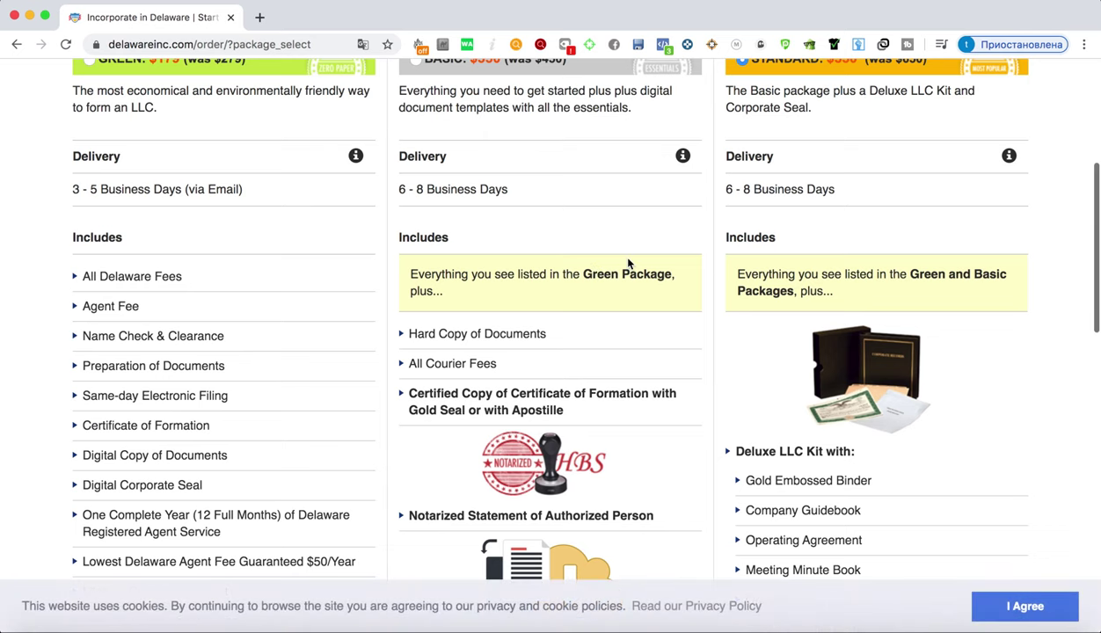
pyautogui.scroll(4, 531, 334)
pyautogui.scroll(-2, 510, 334)
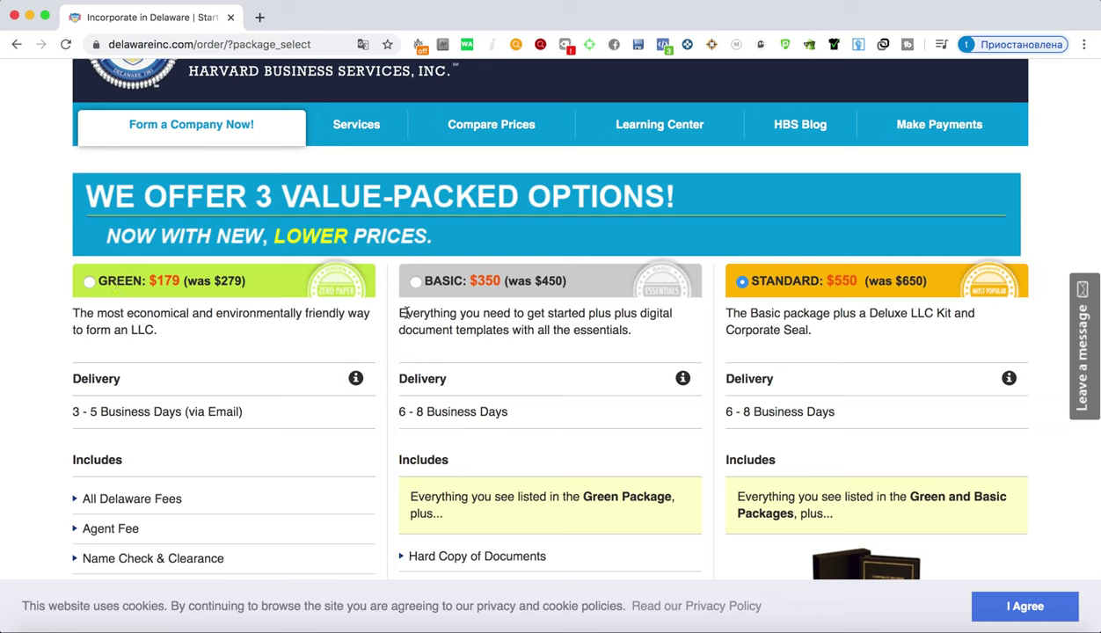
pyautogui.scroll(-1, 150, 270)
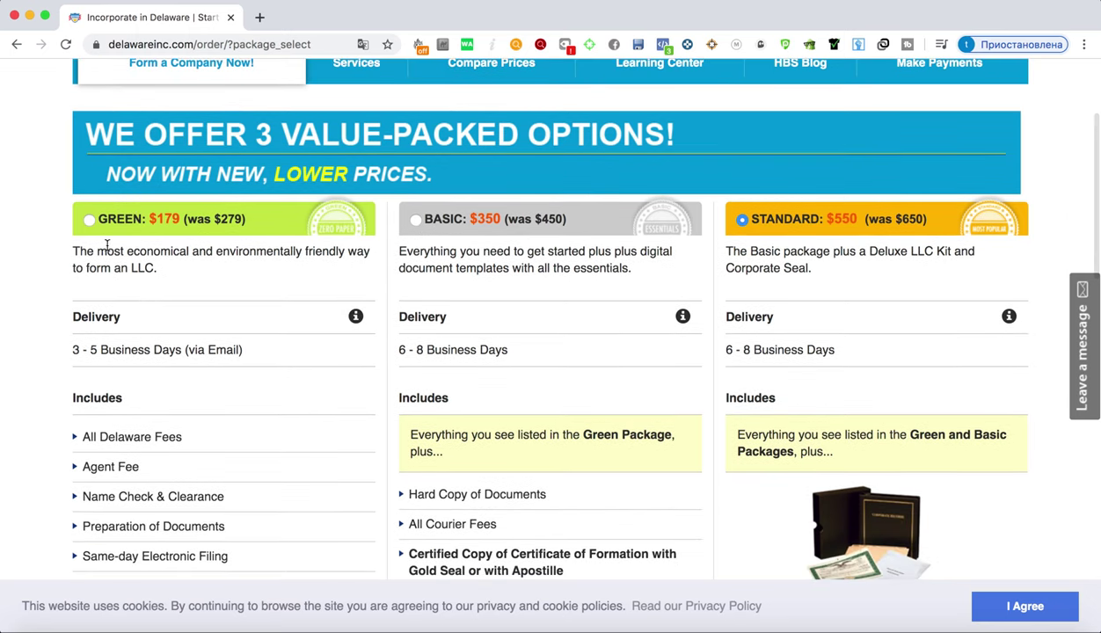
pyautogui.click(90, 219)
pyautogui.scroll(-3, 544, 388)
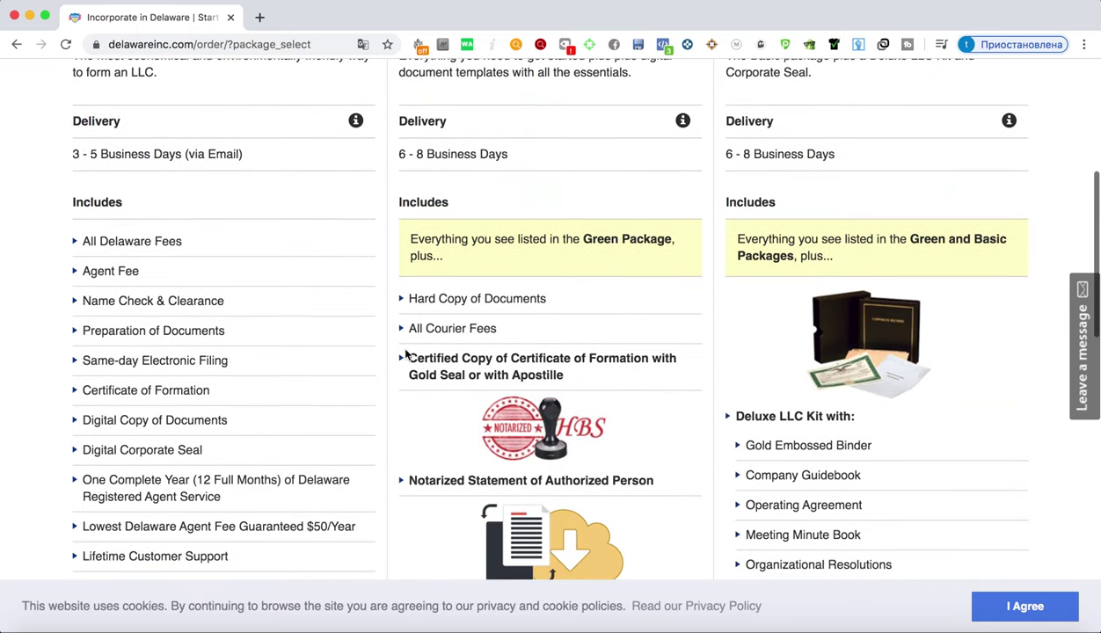
pyautogui.scroll(2, 234, 304)
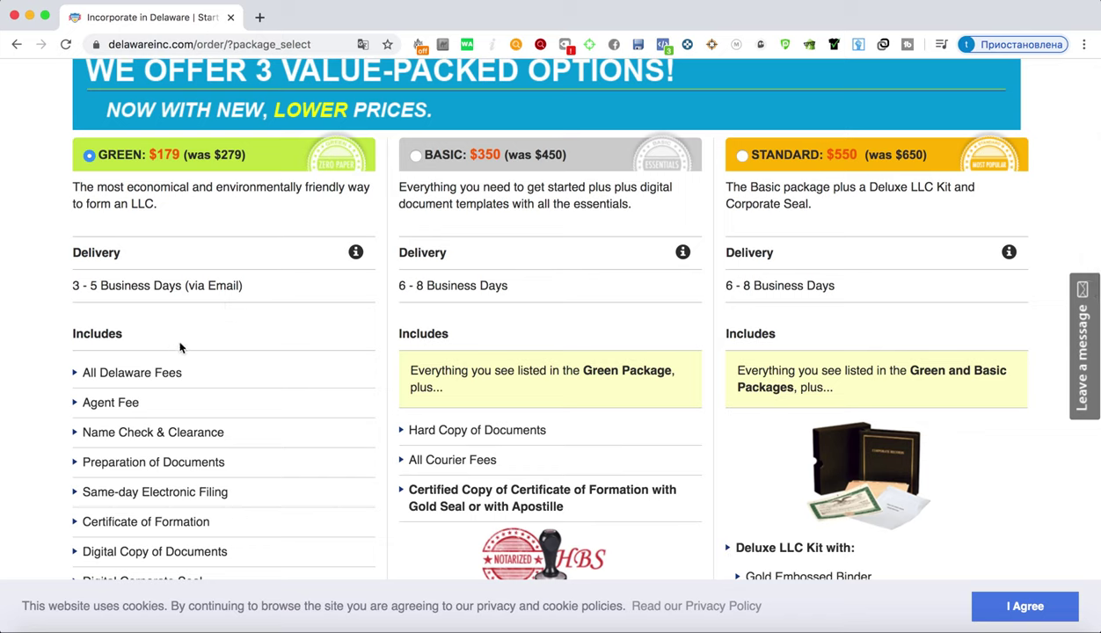
pyautogui.scroll(-1, 197, 336)
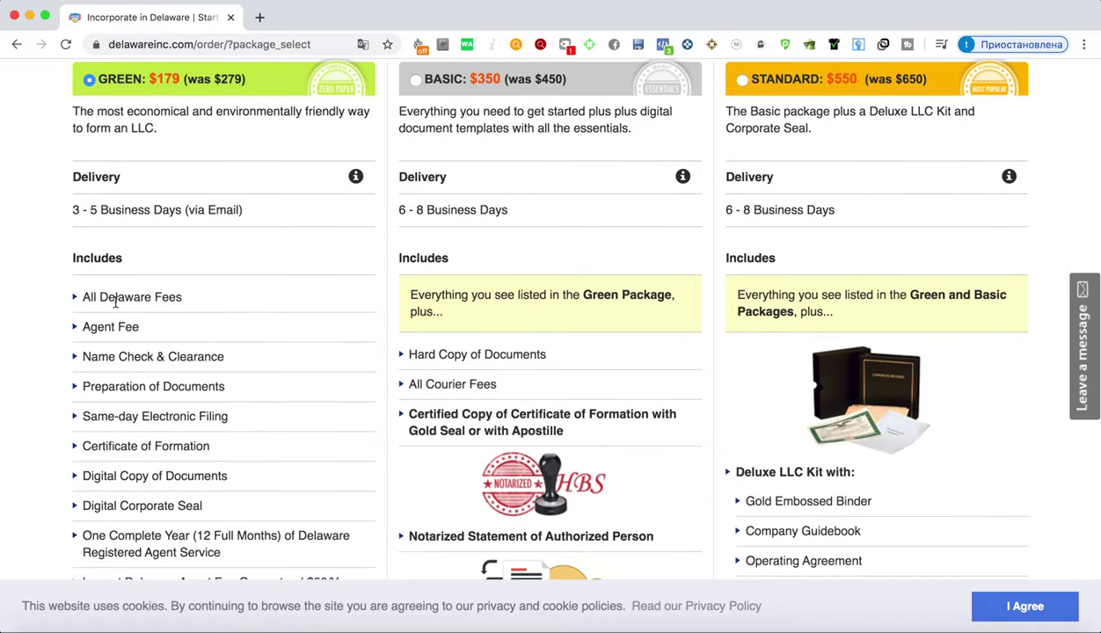
pyautogui.scroll(-1, 154, 274)
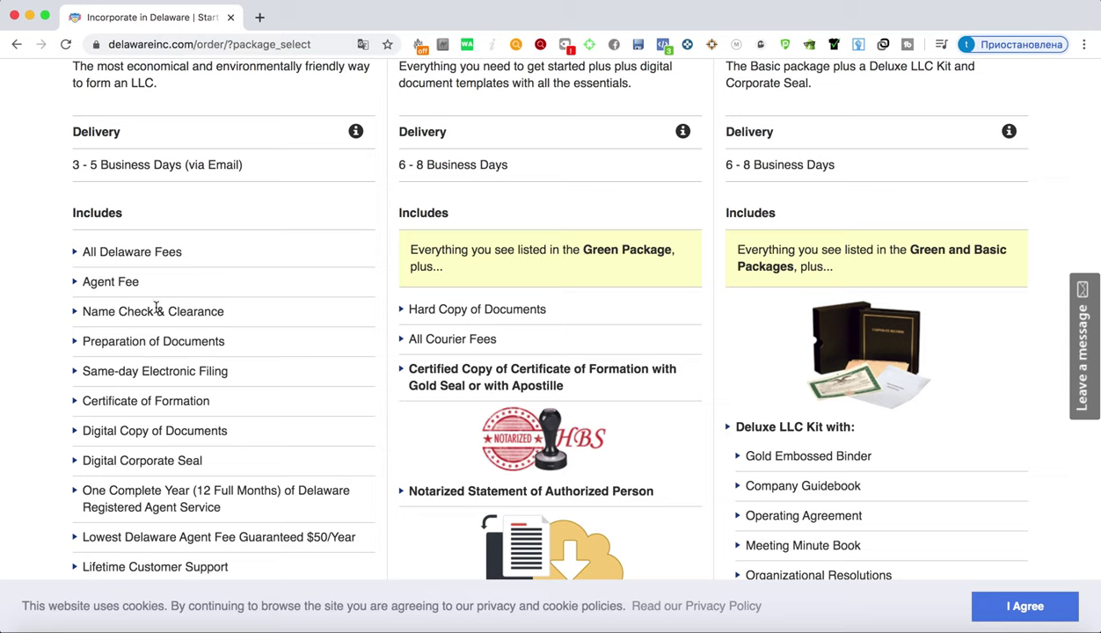
pyautogui.scroll(-1, 210, 304)
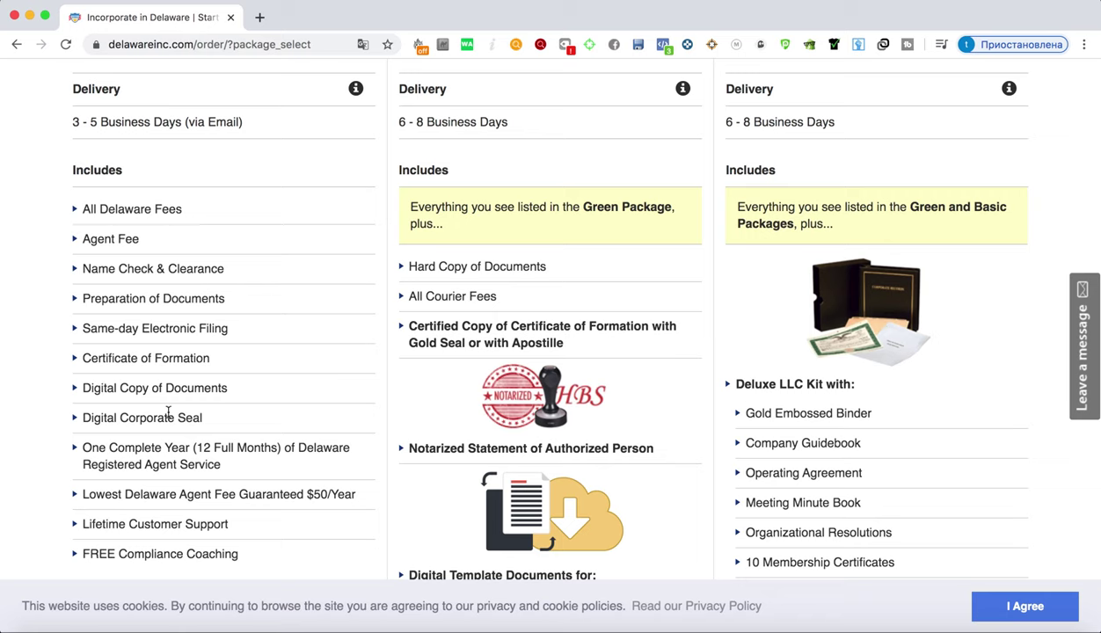
pyautogui.scroll(-2, 235, 389)
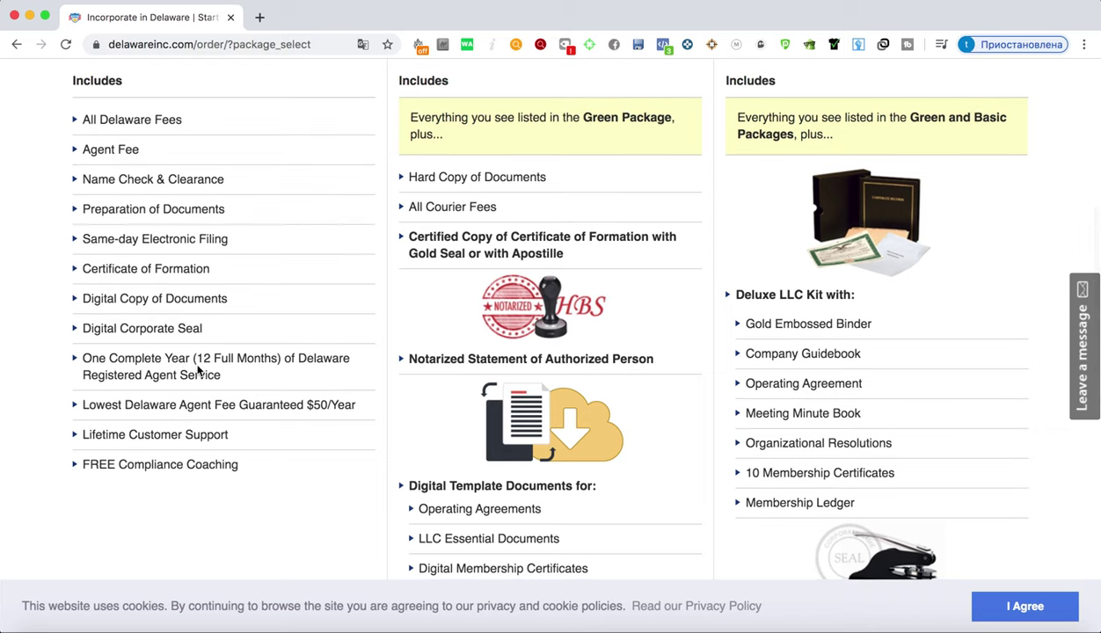
pyautogui.scroll(-1, 197, 365)
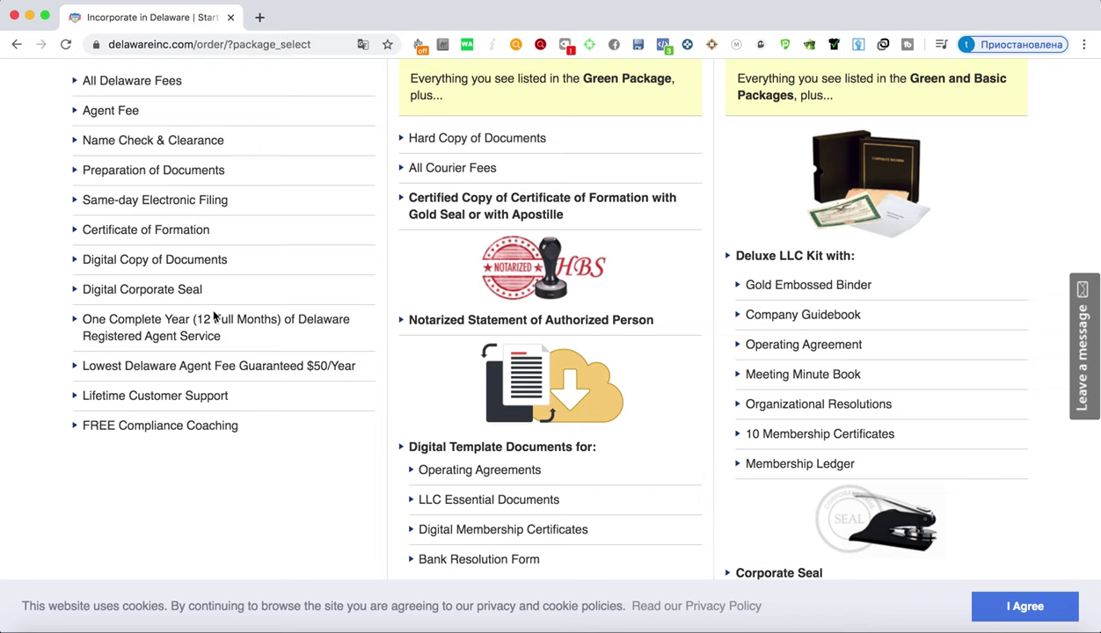
pyautogui.scroll(-5, 233, 312)
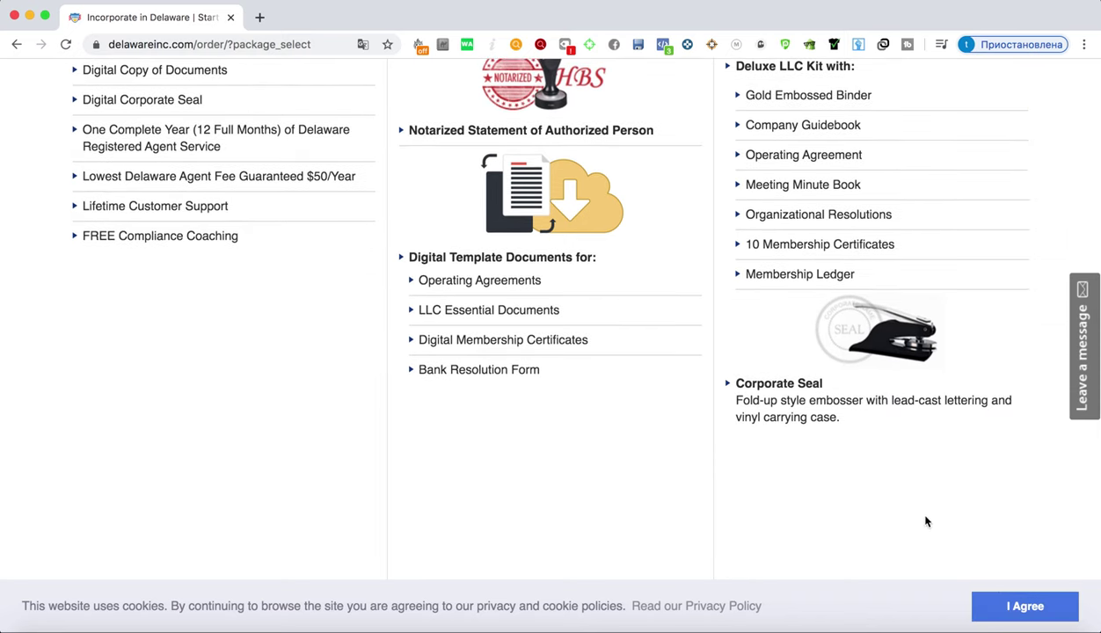
pyautogui.scroll(-10, 915, 515)
pyautogui.scroll(6, 906, 512)
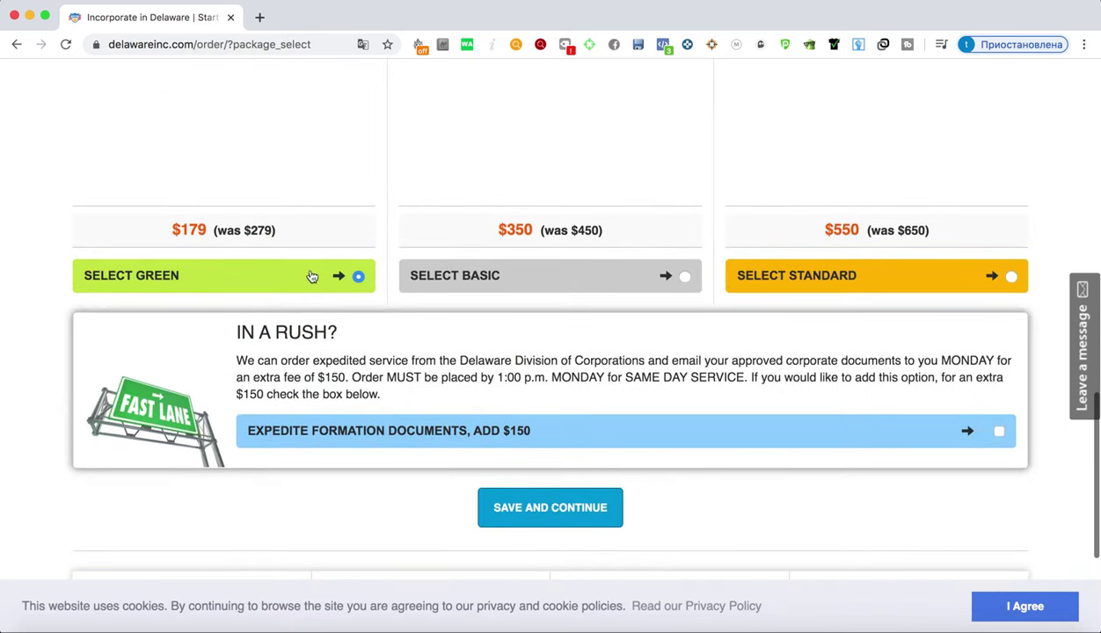
pyautogui.hscroll(1, 534, 514)
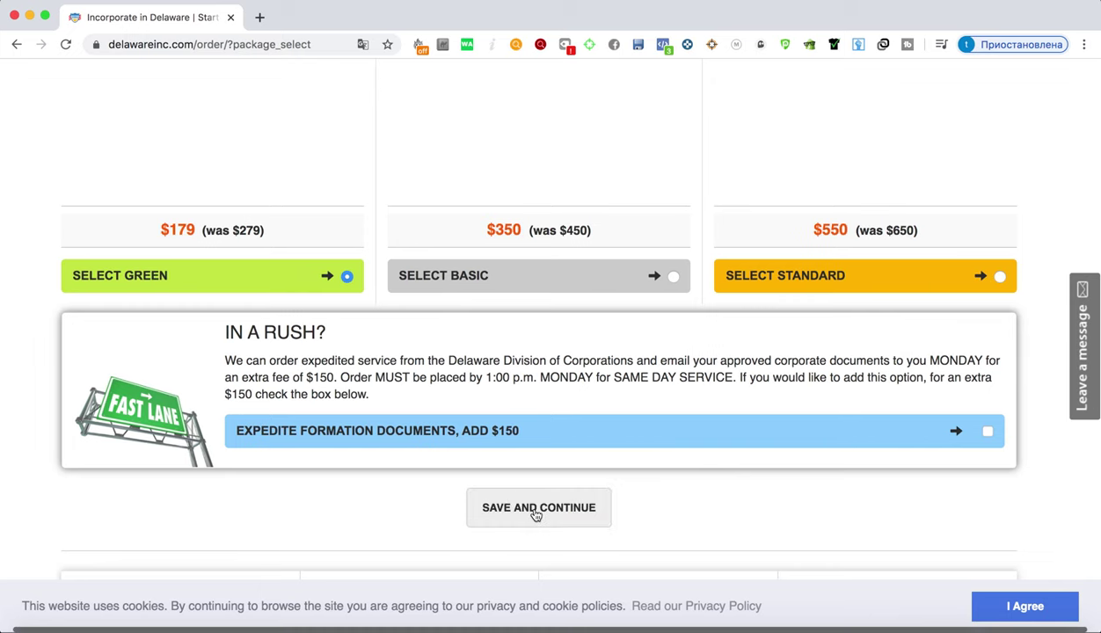
# Save the package choice and set the number of members to 1
pyautogui.click(536, 514)
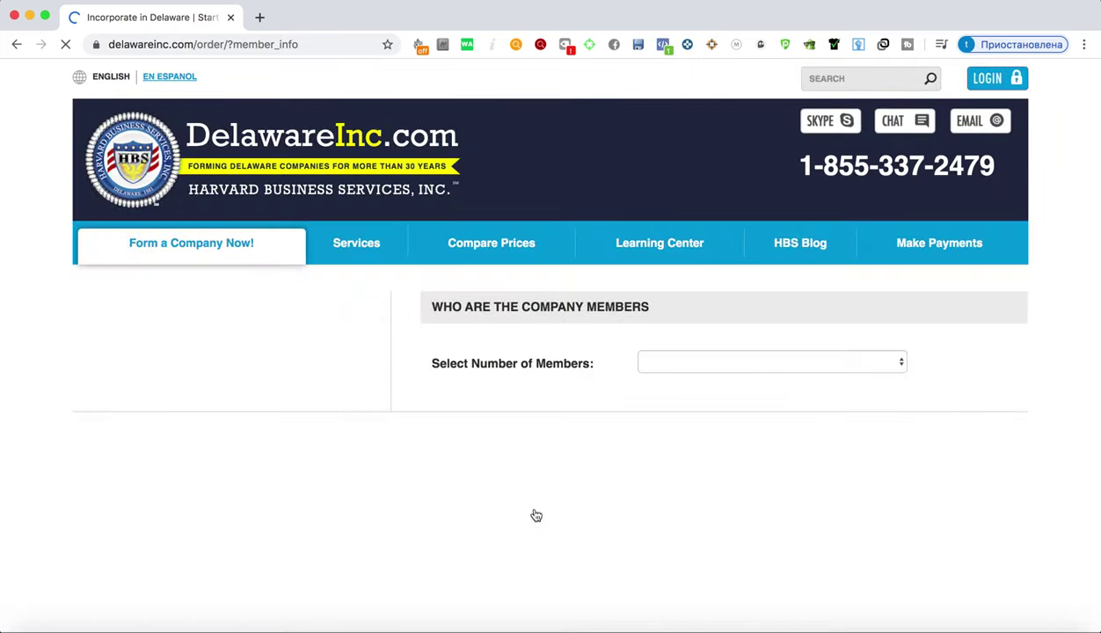
pyautogui.click(728, 365)
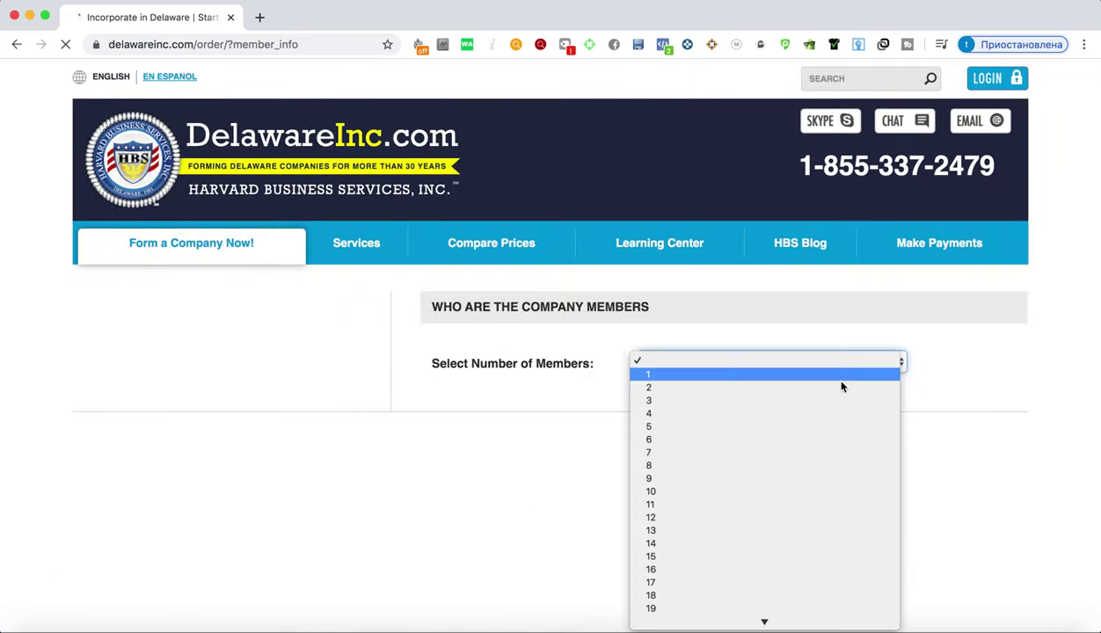
pyautogui.click(1024, 409)
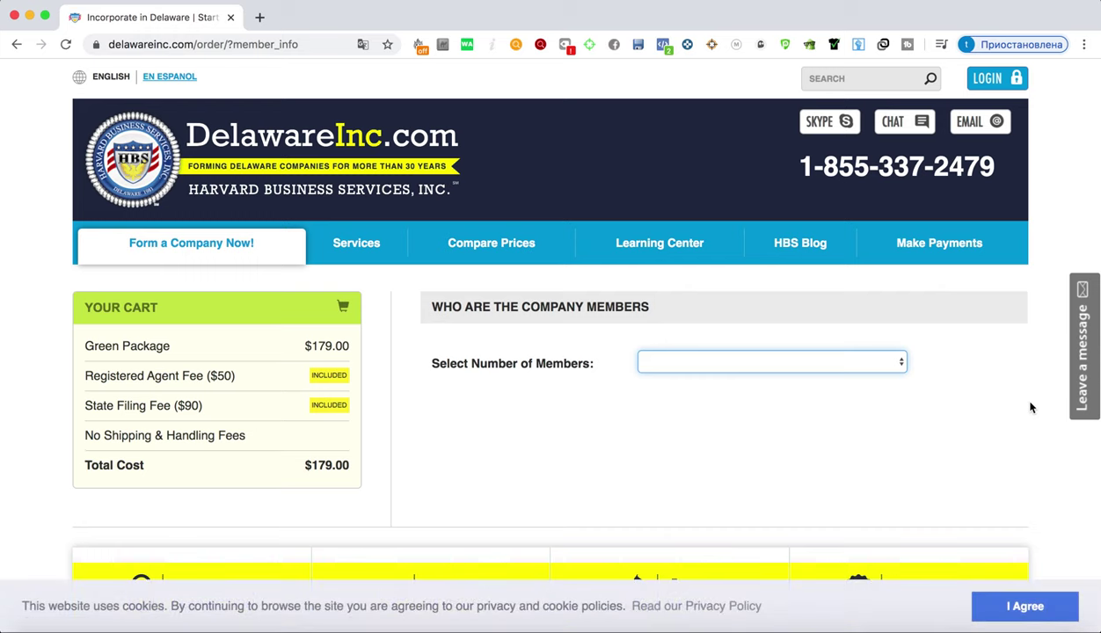
pyautogui.click(762, 360)
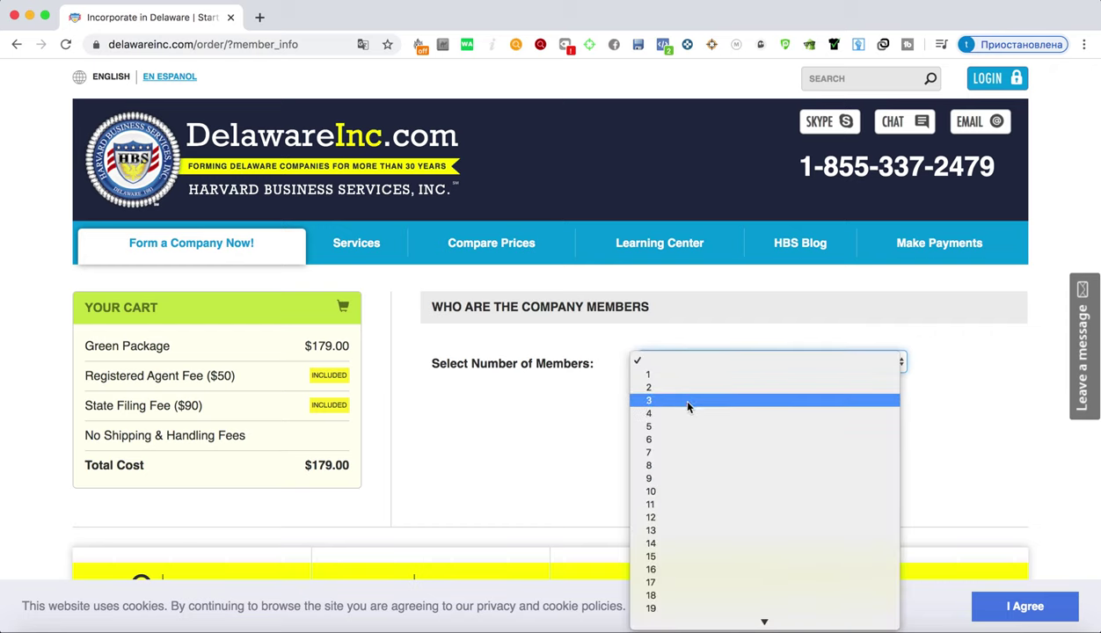
pyautogui.click(959, 399)
pyautogui.click(677, 359)
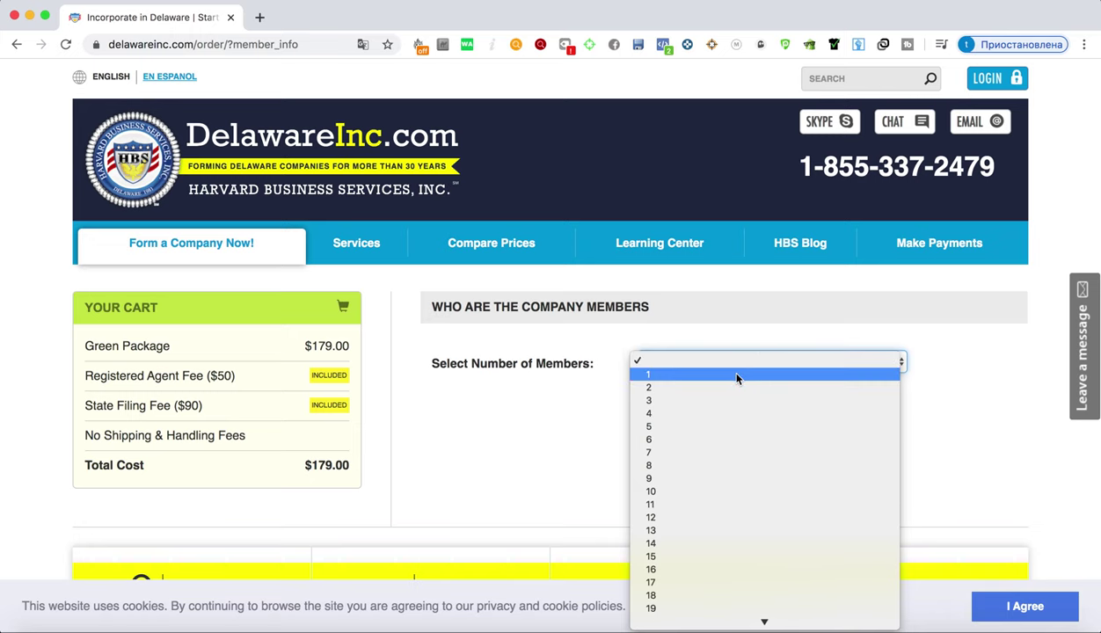
pyautogui.click(718, 374)
pyautogui.scroll(-5, 616, 334)
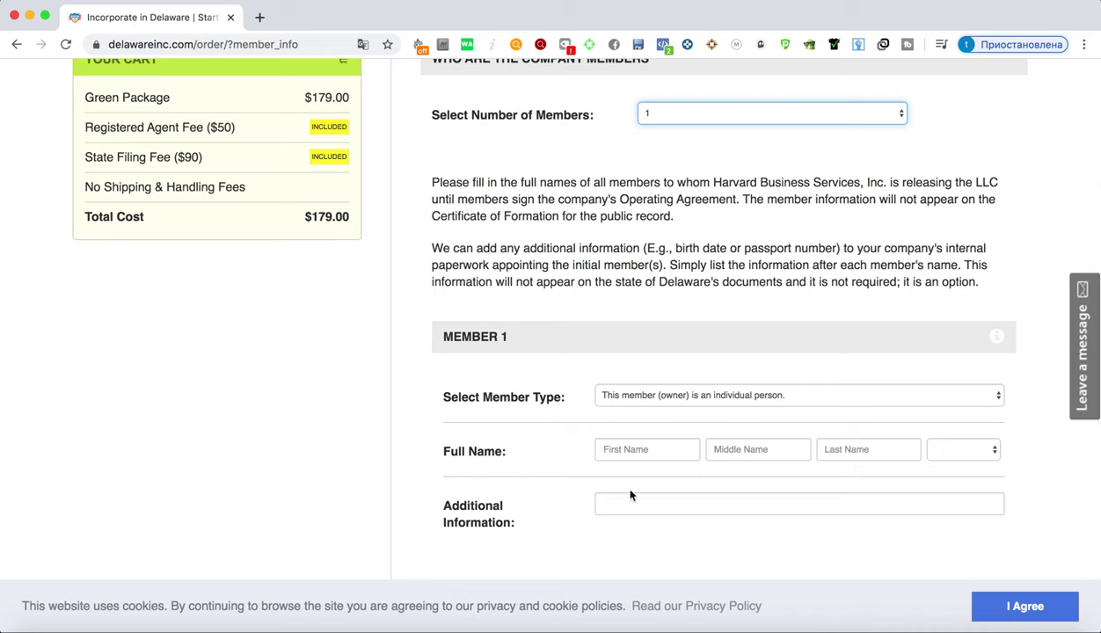
# Keep member type as individual person and enter the member's first and last name
pyautogui.click(607, 396)
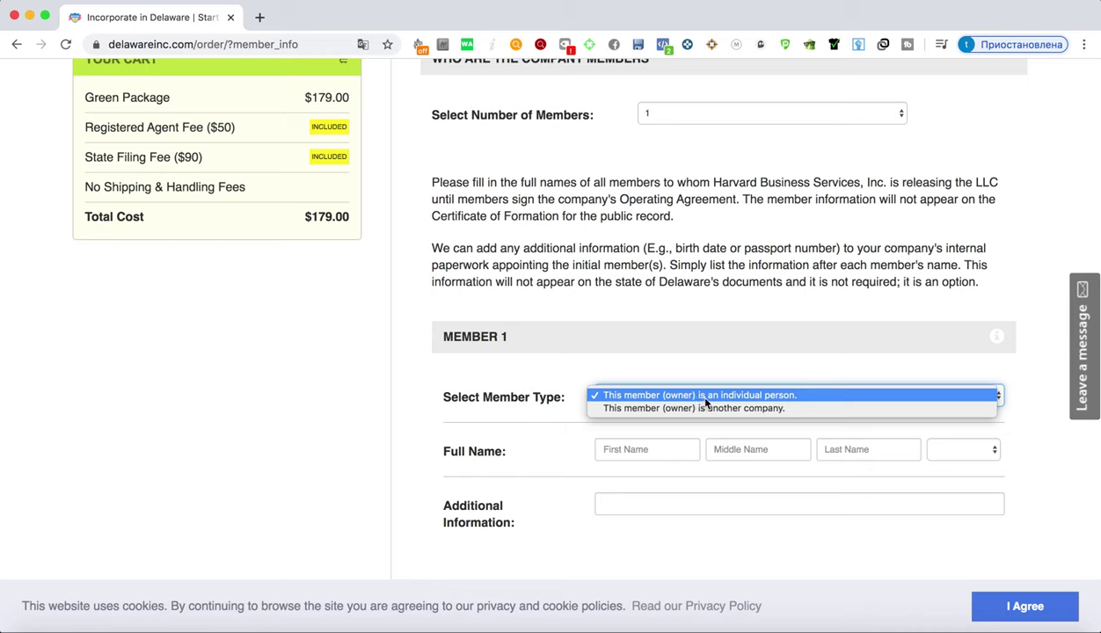
pyautogui.click(631, 376)
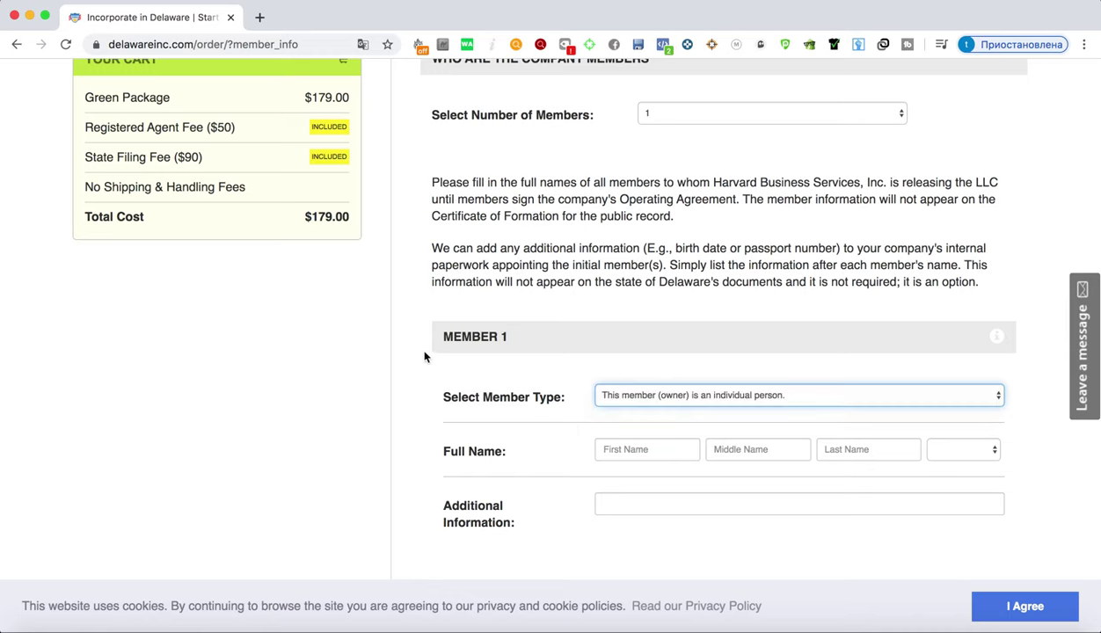
pyautogui.click(653, 397)
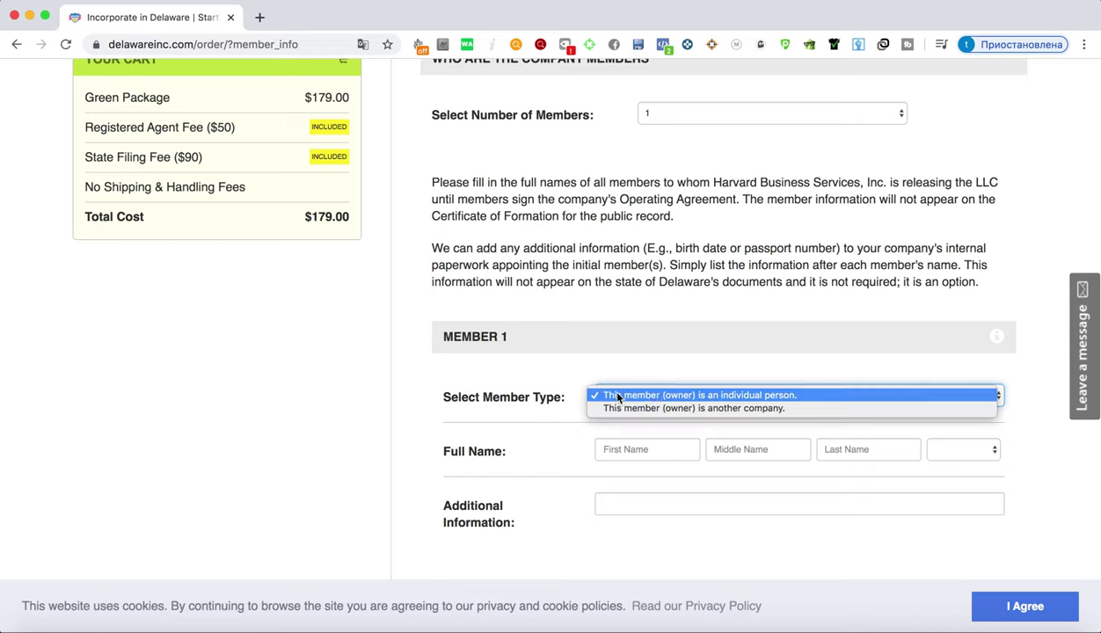
pyautogui.click(619, 397)
pyautogui.click(647, 446)
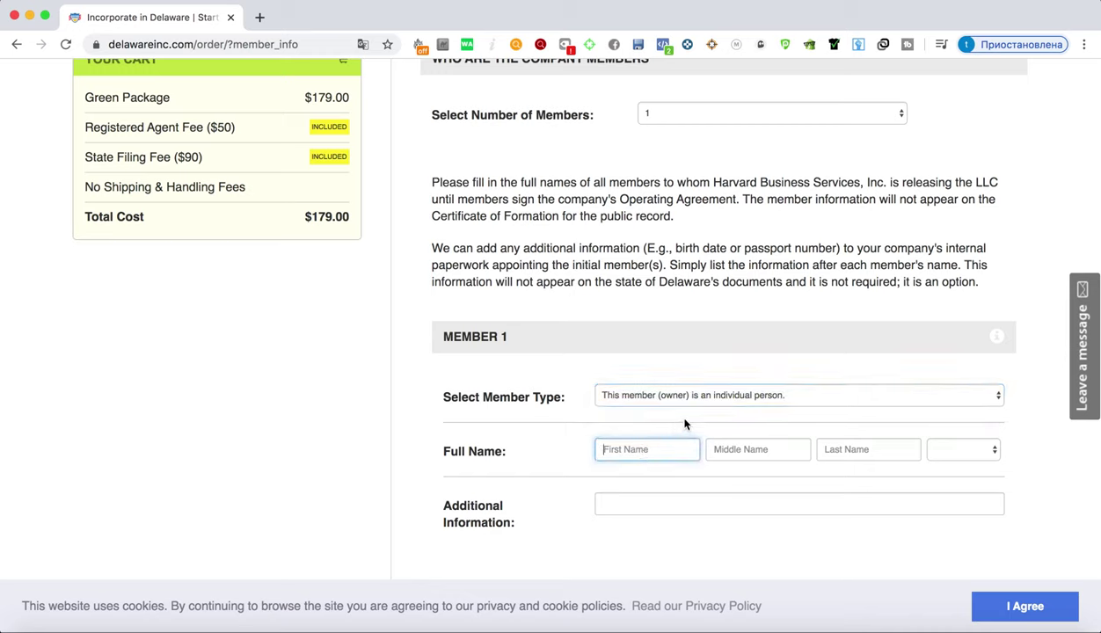
pyautogui.click(734, 451)
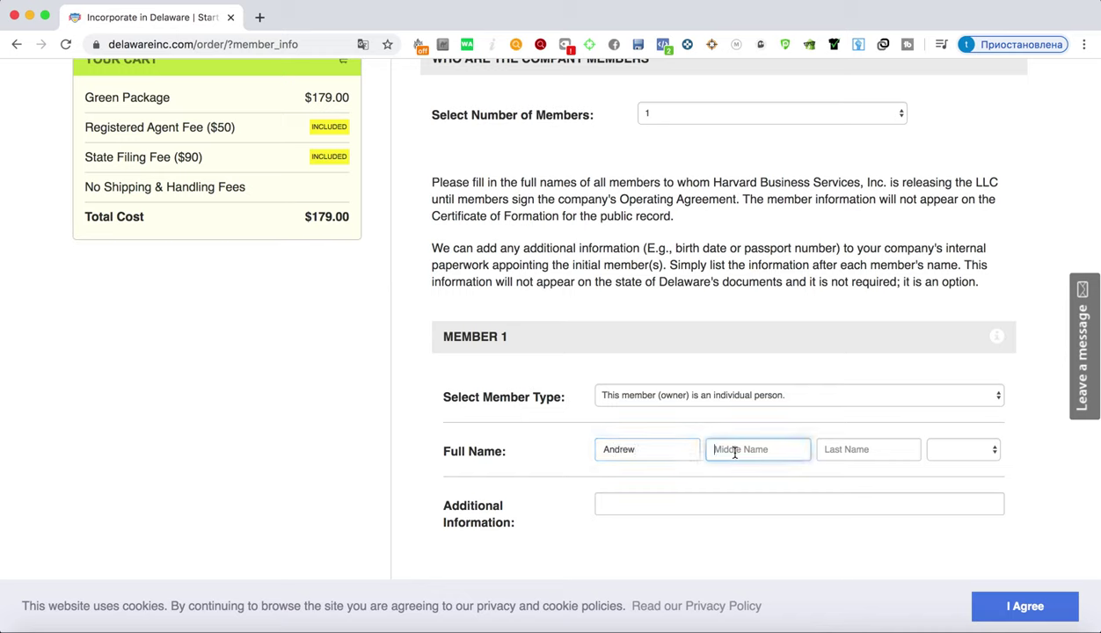
pyautogui.click(835, 450)
pyautogui.write('Oe')
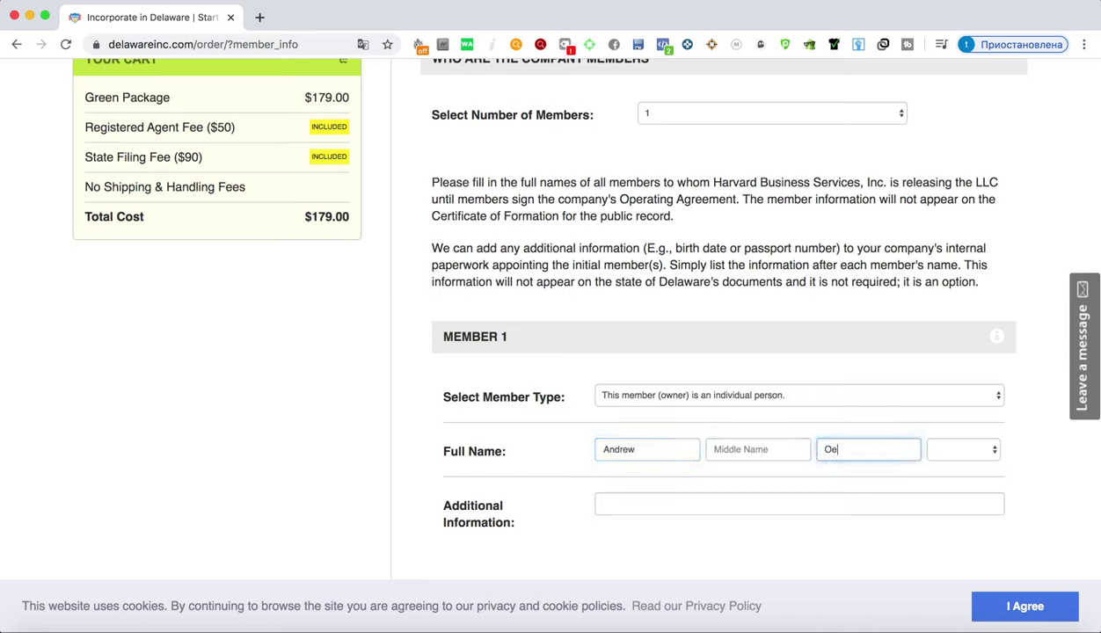
pyautogui.write('trov')
pyautogui.press('BackSpace')
pyautogui.press('BackSpace')
pyautogui.press('BackSpace')
pyautogui.press('BackSpace')
pyautogui.press('BackSpace')
pyautogui.press('BackSpace')
# Enter the member's ID number as additional information and save the member details
pyautogui.click(775, 497)
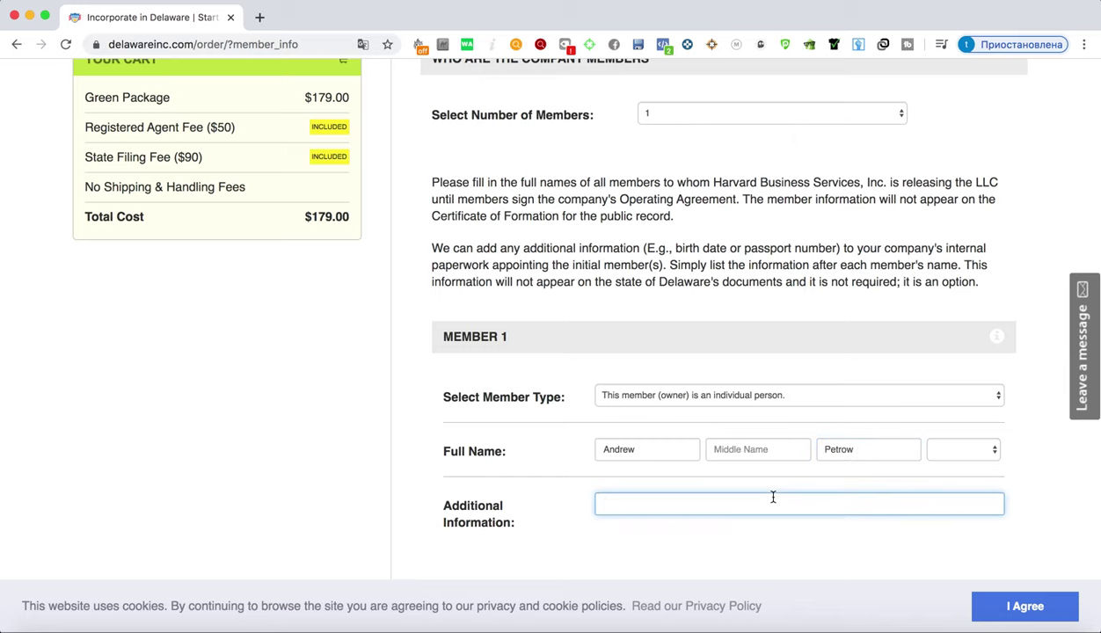
pyautogui.scroll(-3, 774, 498)
pyautogui.scroll(1, 774, 500)
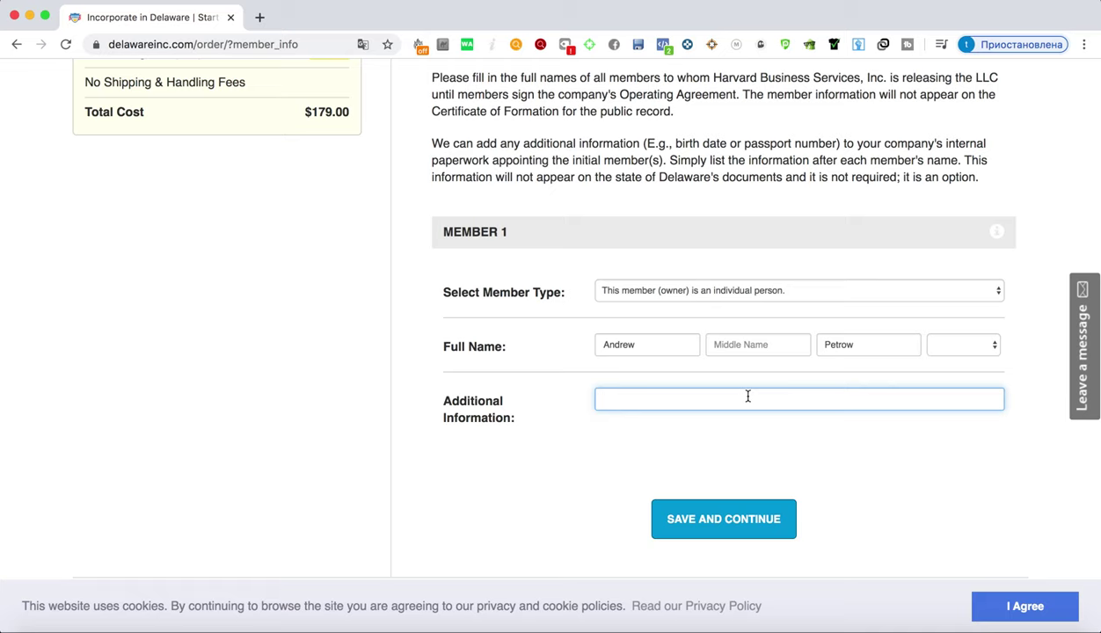
pyautogui.scroll(2, 218, 373)
pyautogui.scroll(3, 218, 373)
pyautogui.scroll(-8, 219, 373)
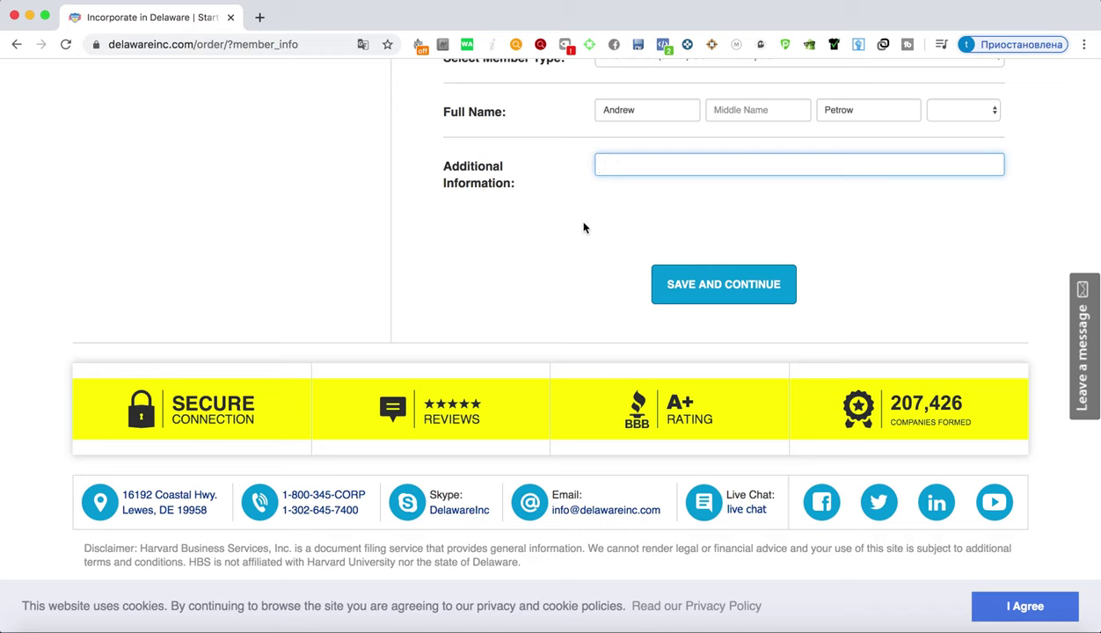
pyautogui.scroll(3, 571, 220)
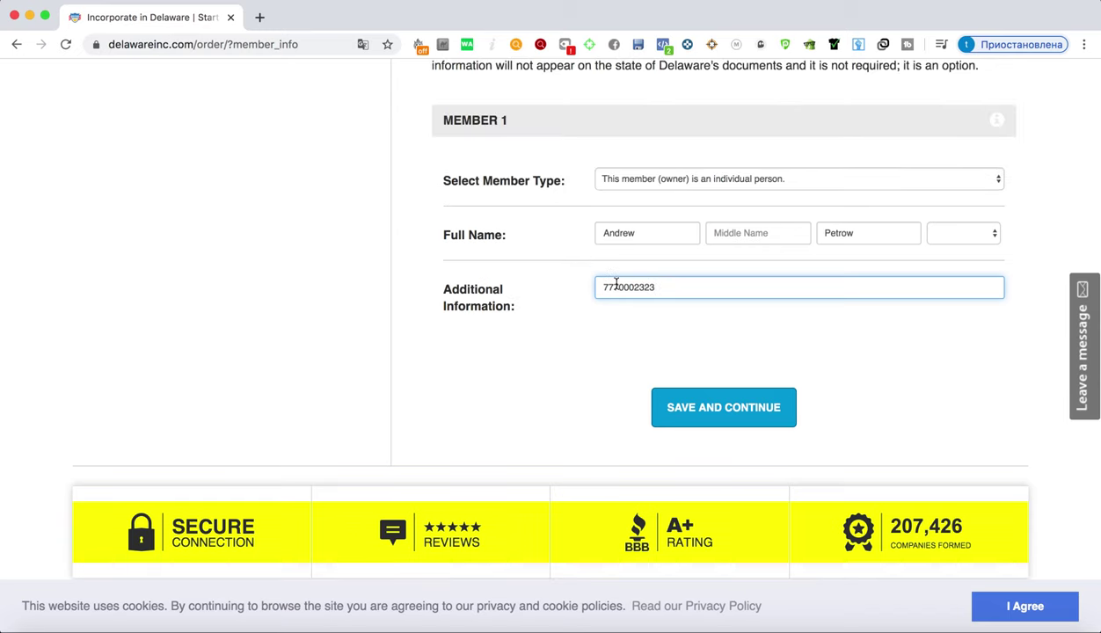
pyautogui.click(689, 418)
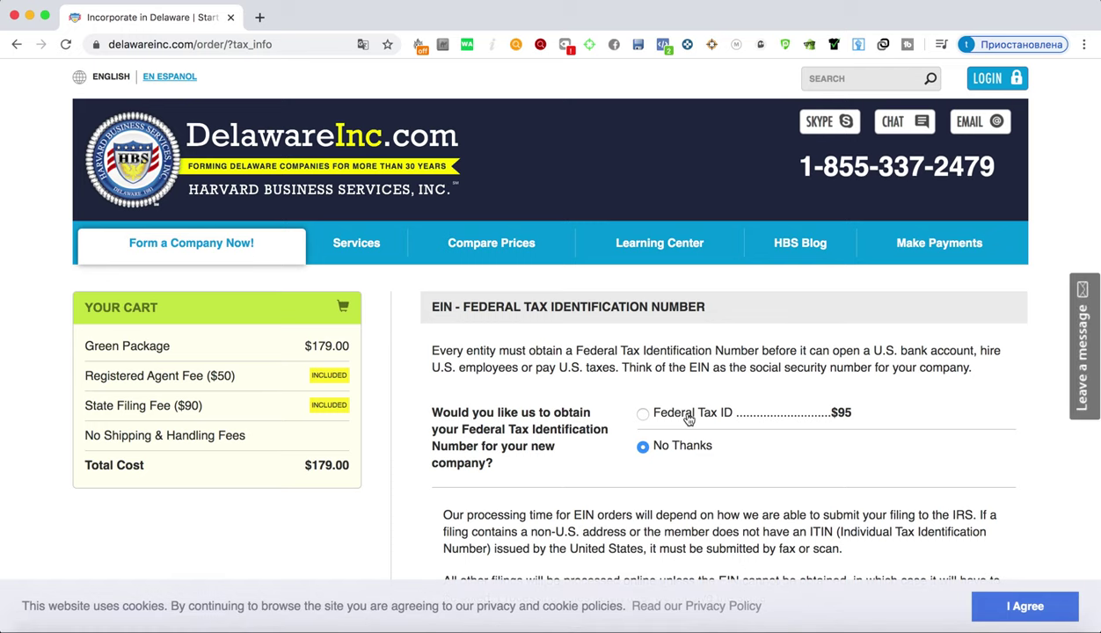
# Select the $95 Federal Tax ID service, raising the total to $274.00, and save
pyautogui.scroll(-2, 591, 391)
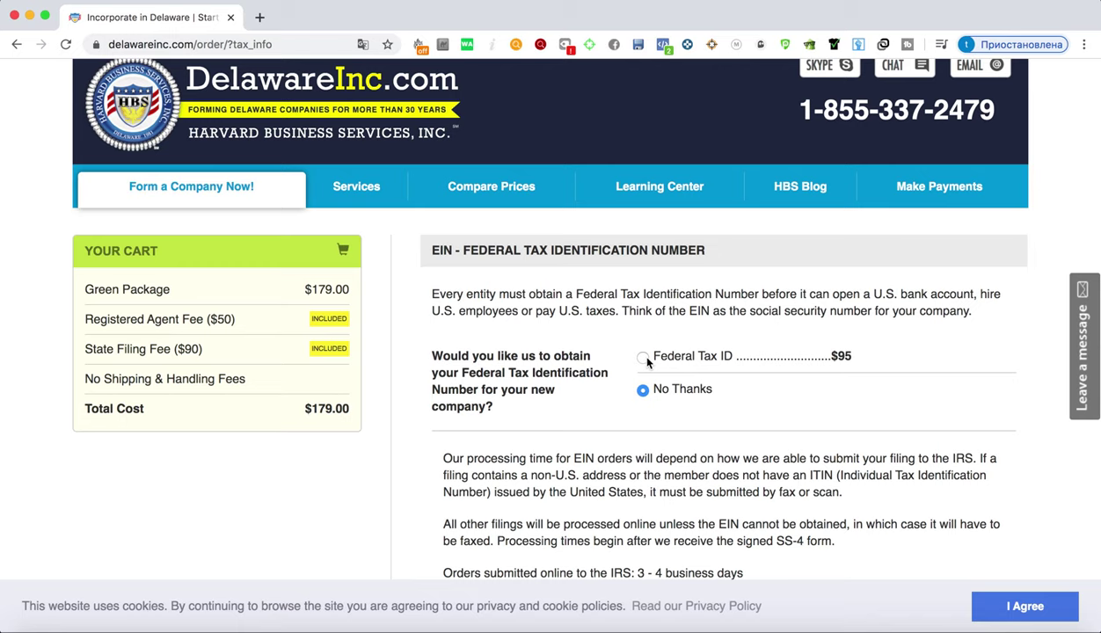
pyautogui.click(643, 358)
pyautogui.scroll(-2, 413, 332)
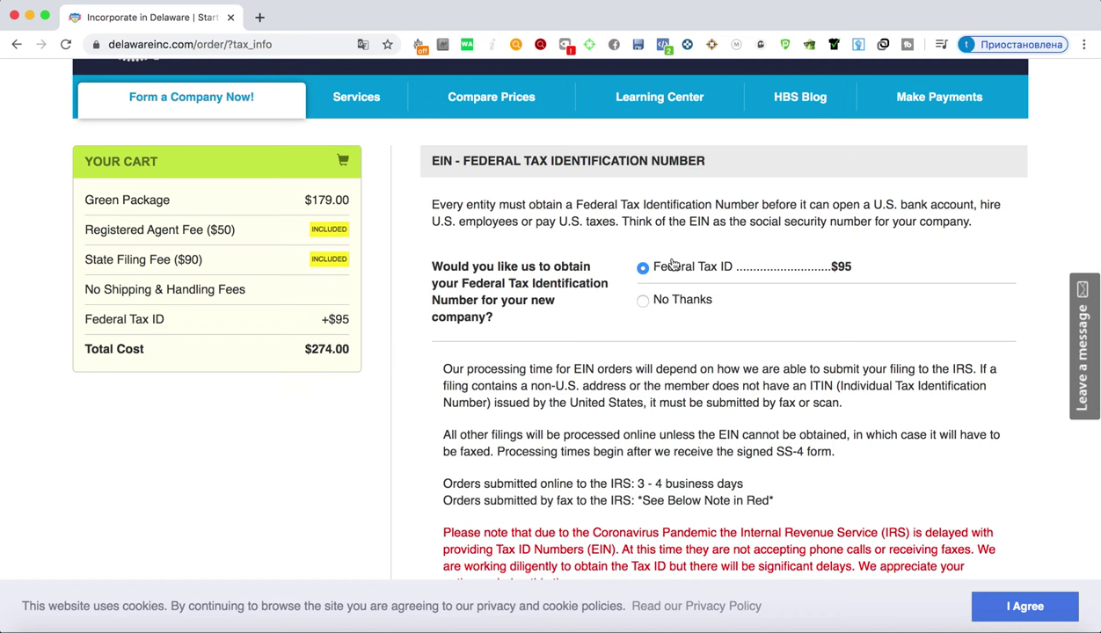
pyautogui.scroll(-2, 666, 257)
pyautogui.scroll(-3, 665, 257)
pyautogui.scroll(5, 664, 253)
pyautogui.scroll(-5, 664, 253)
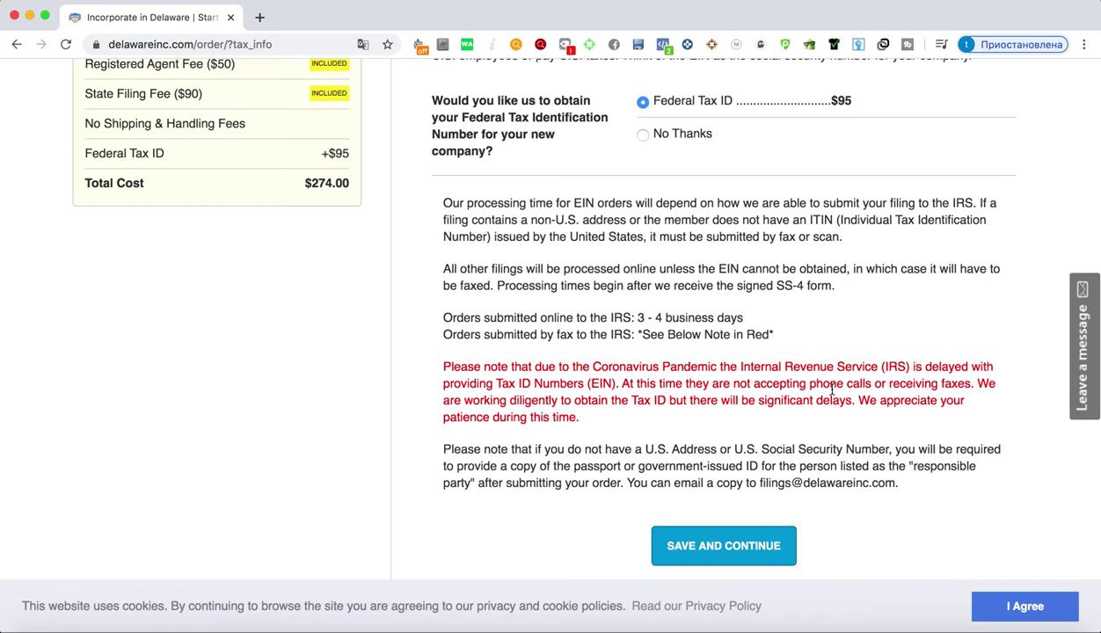
pyautogui.click(748, 547)
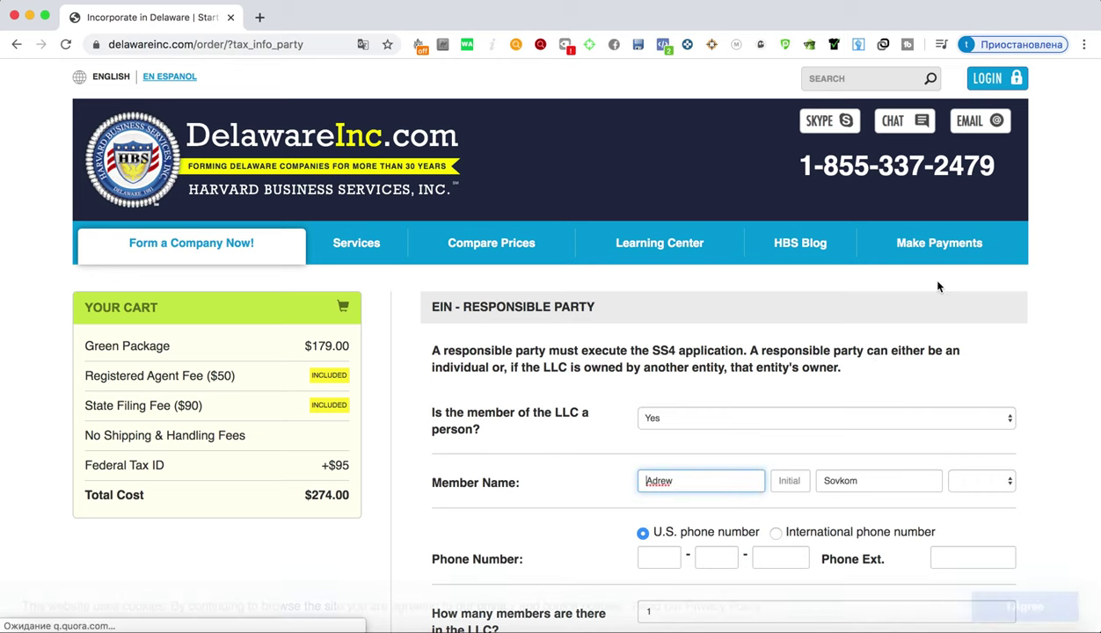
# Keep Yes for the member being a person and switch to an international phone number
pyautogui.scroll(-2, 792, 290)
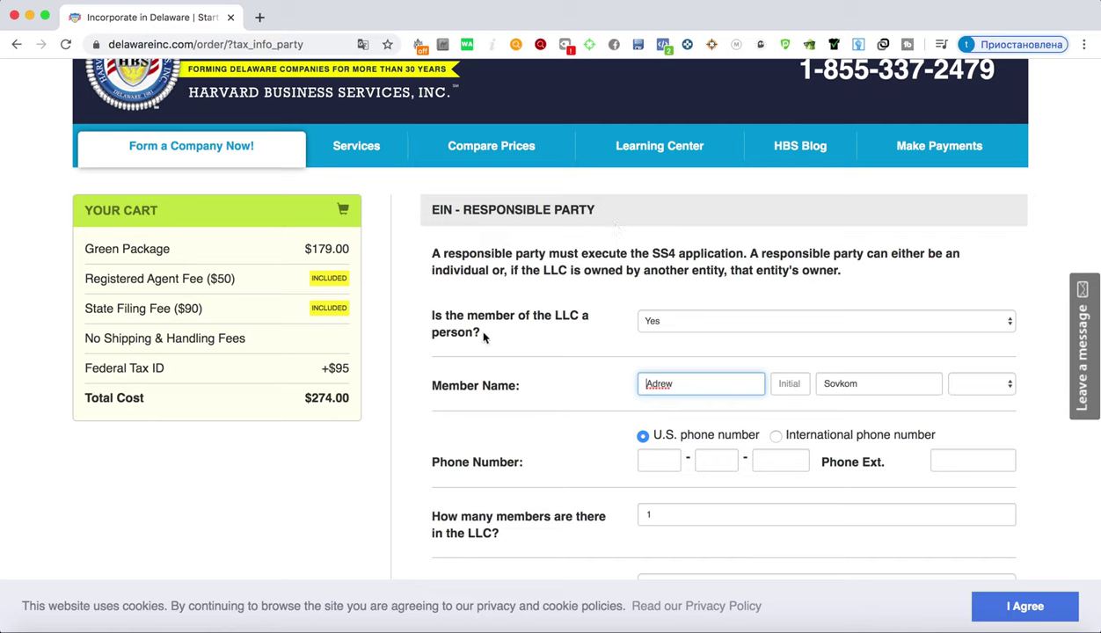
pyautogui.click(650, 314)
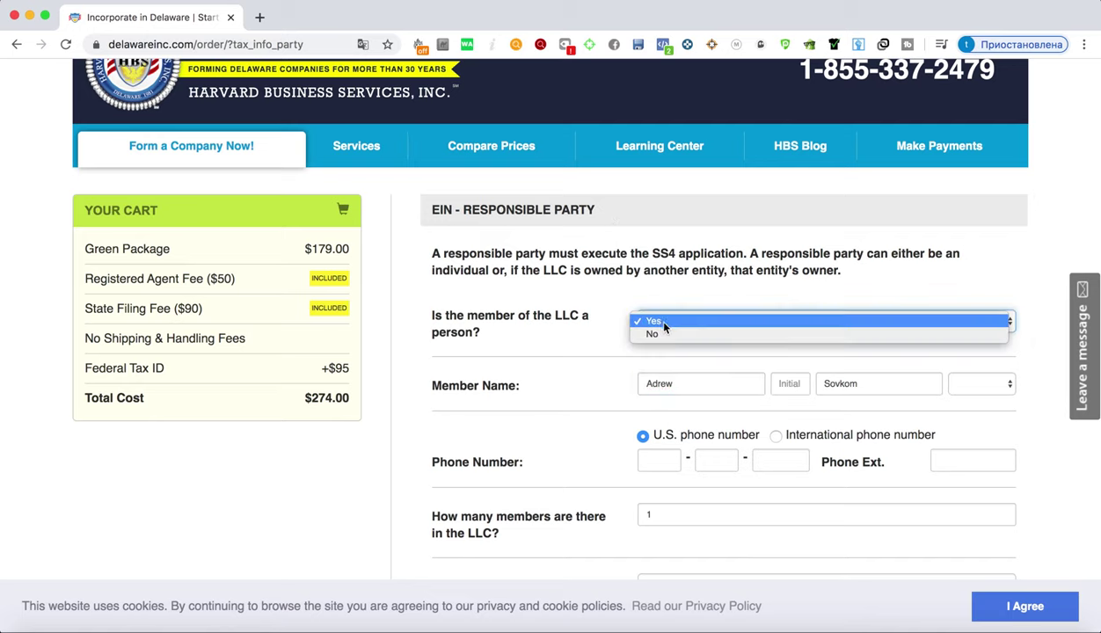
pyautogui.click(661, 298)
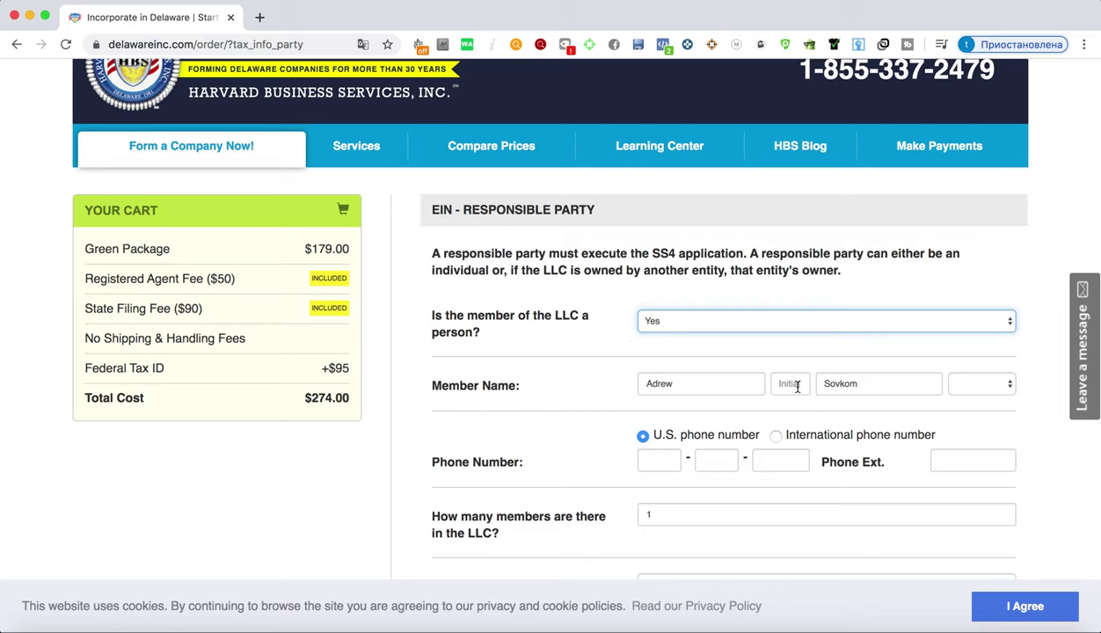
pyautogui.scroll(-4, 645, 377)
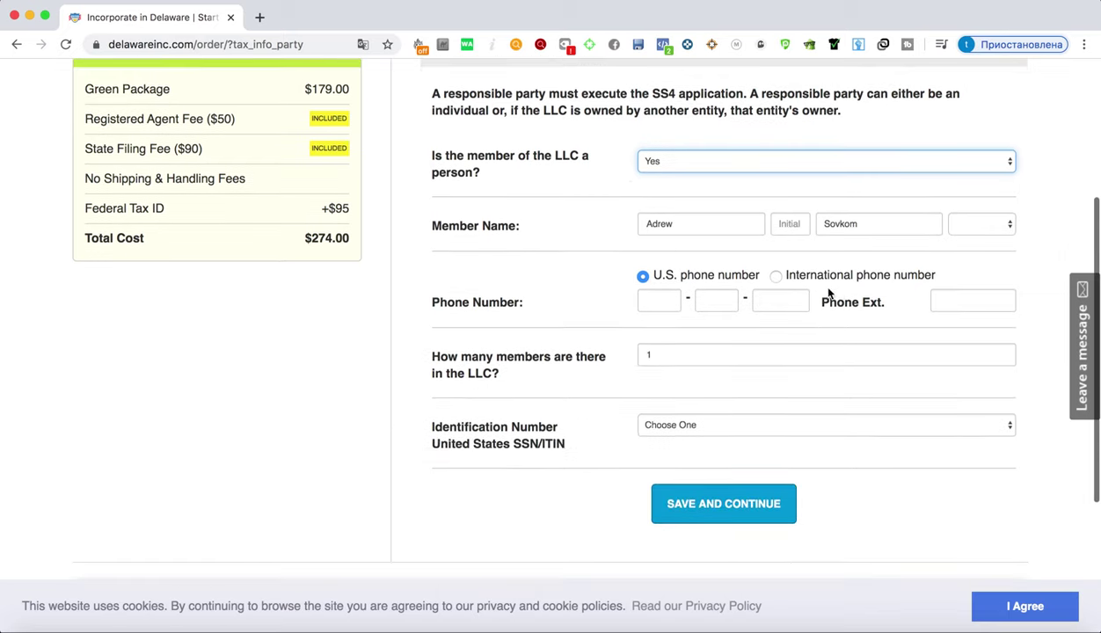
pyautogui.click(775, 276)
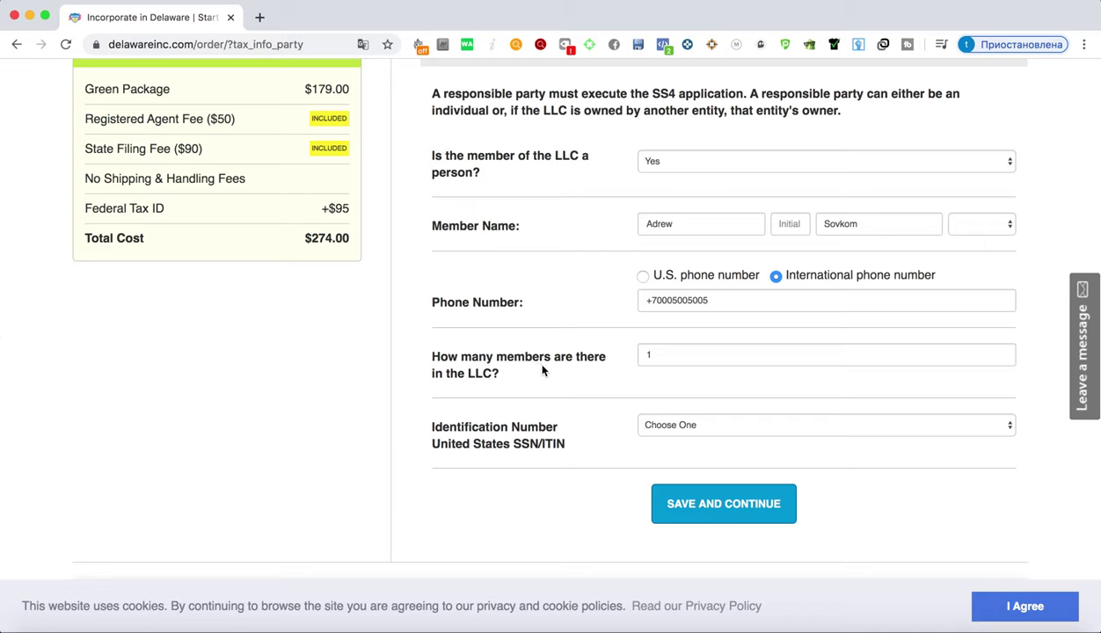
# Set Identification Number to 'Do not have either an SSN/ITIN' and save the responsible party
pyautogui.click(676, 431)
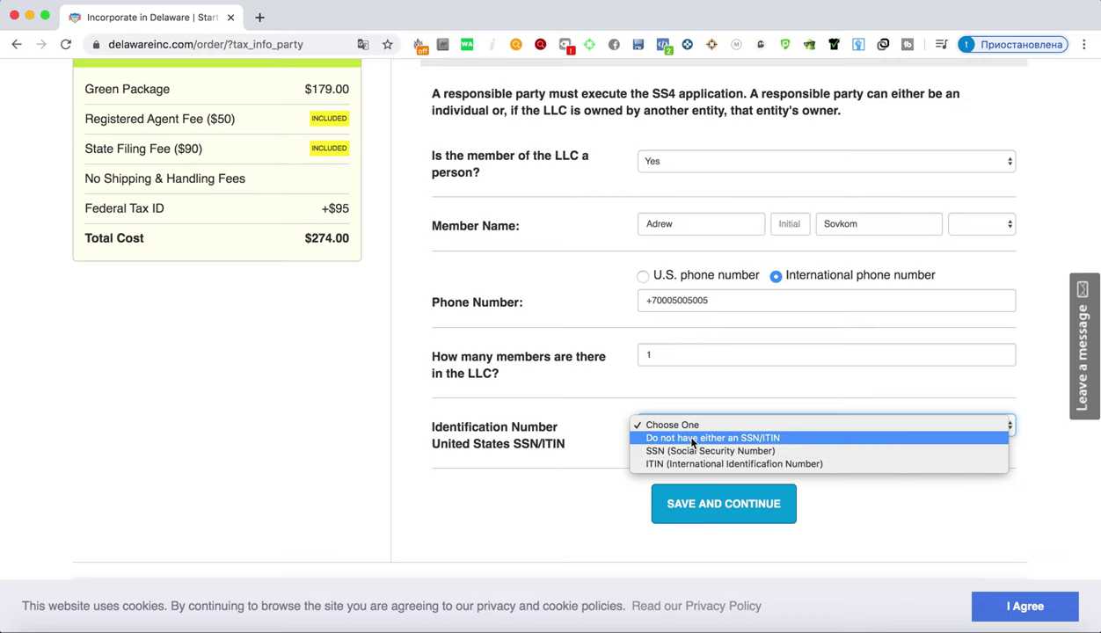
pyautogui.click(714, 439)
pyautogui.scroll(-3, 724, 445)
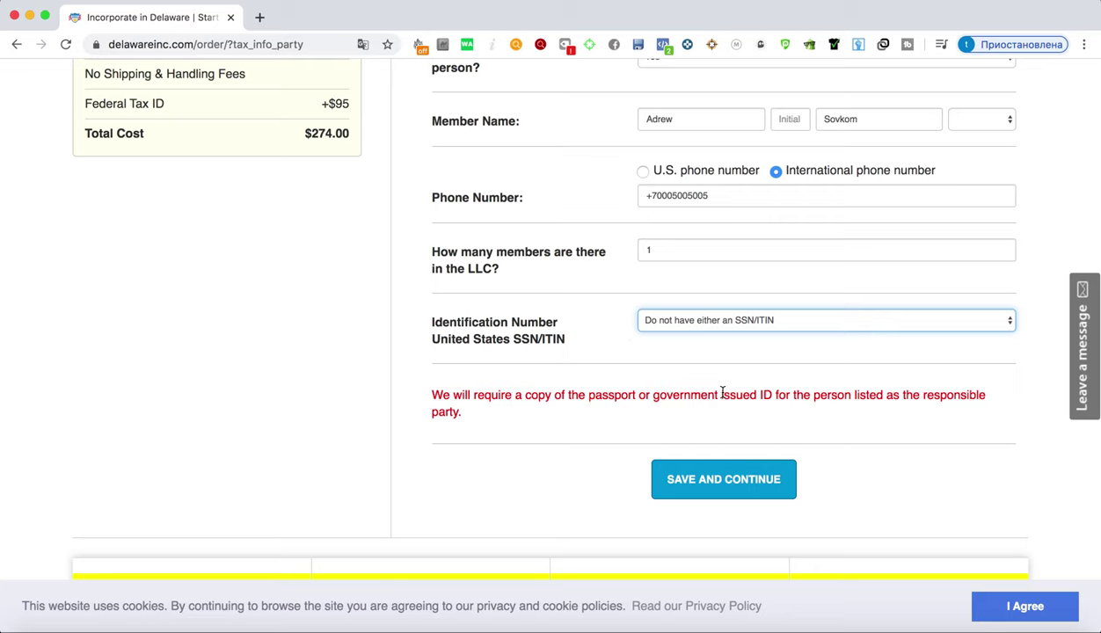
pyautogui.click(715, 481)
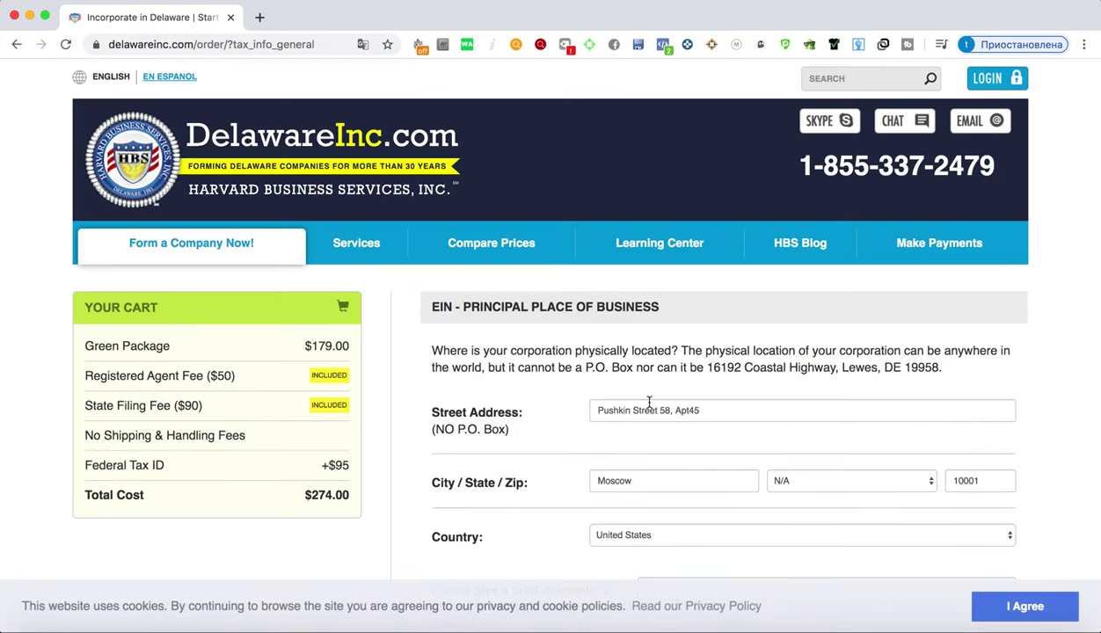
# Type a clothing-and-gadgets primary business activity description
pyautogui.scroll(-3, 625, 398)
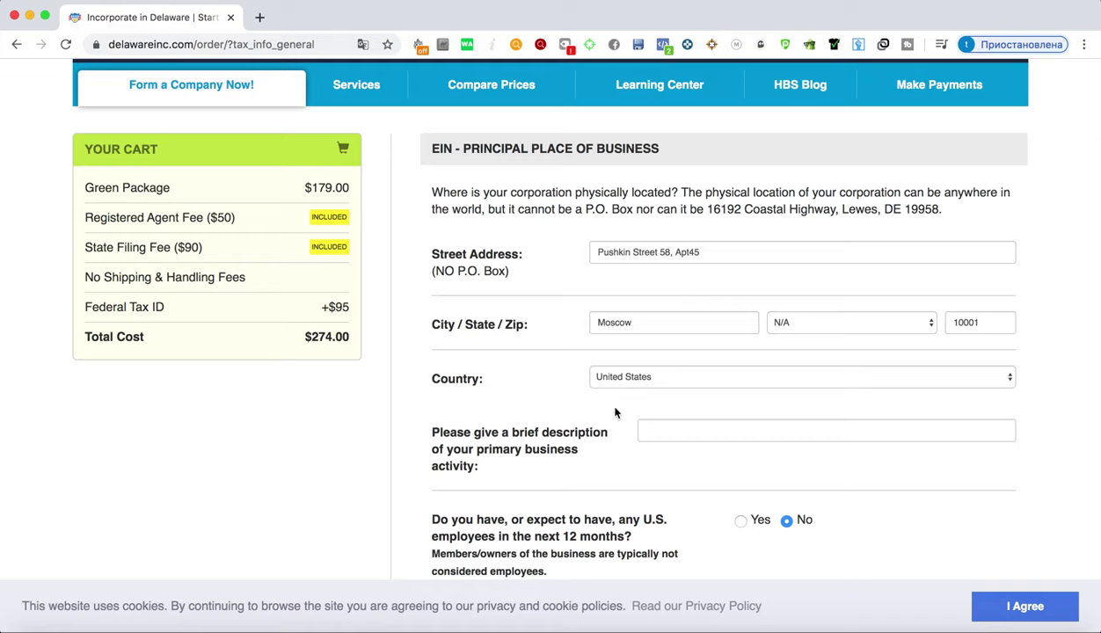
pyautogui.scroll(-3, 615, 413)
pyautogui.scroll(6, 613, 413)
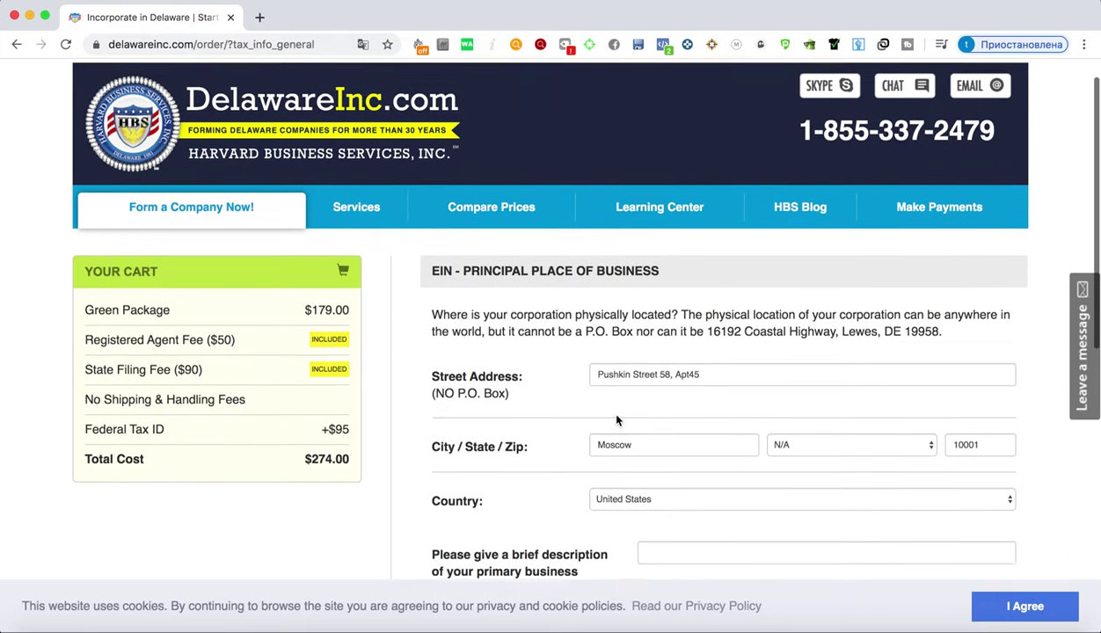
pyautogui.scroll(-1, 616, 421)
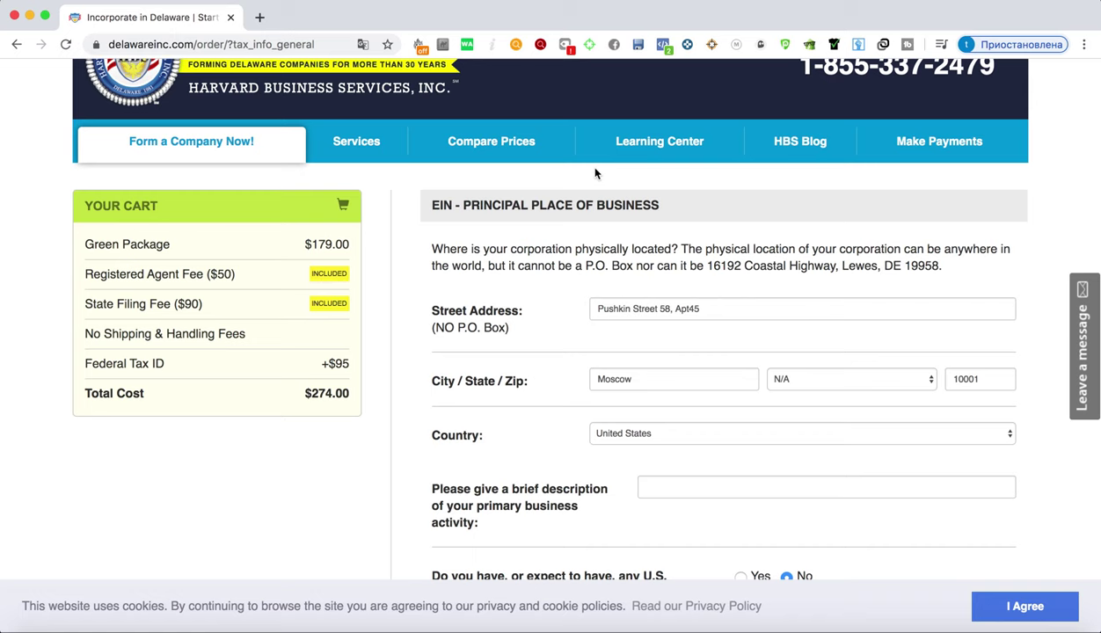
pyautogui.scroll(-3, 593, 183)
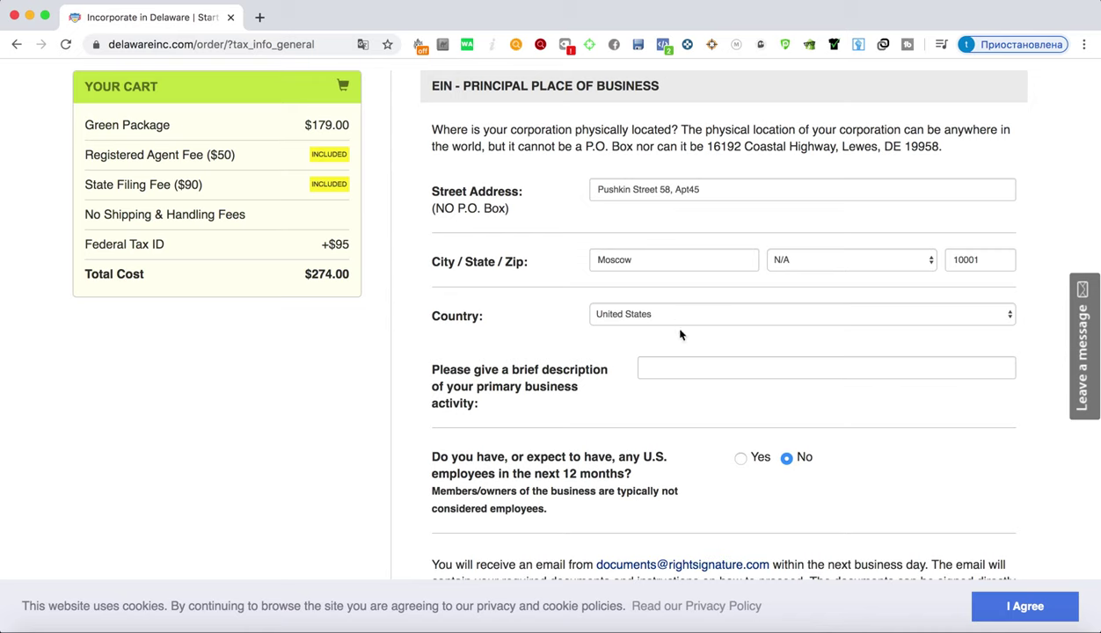
pyautogui.click(651, 366)
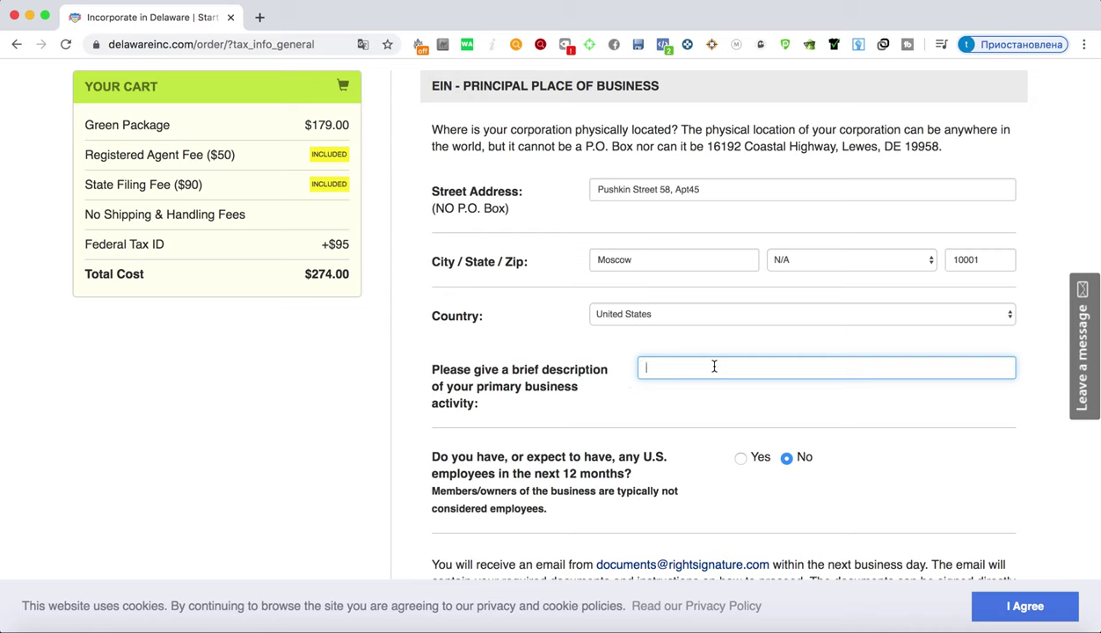
pyautogui.write('Clothet')
pyautogui.press('BackSpace')
pyautogui.press('BackSpace')
# Fix the misspelled 'gadgets' and submit the principal place of business details
pyautogui.press('BackSpace')
pyautogui.press('BackSpace')
pyautogui.press('BackSpace')
pyautogui.press('BackSpace')
pyautogui.press('BackSpace')
pyautogui.write('gaggets')
pyautogui.press('BackSpace')
pyautogui.press('BackSpace')
pyautogui.press('BackSpace')
pyautogui.press('BackSpace')
pyautogui.press('BackSpace')
pyautogui.write('dgets')
pyautogui.scroll(-9, 572, 317)
pyautogui.scroll(1, 571, 352)
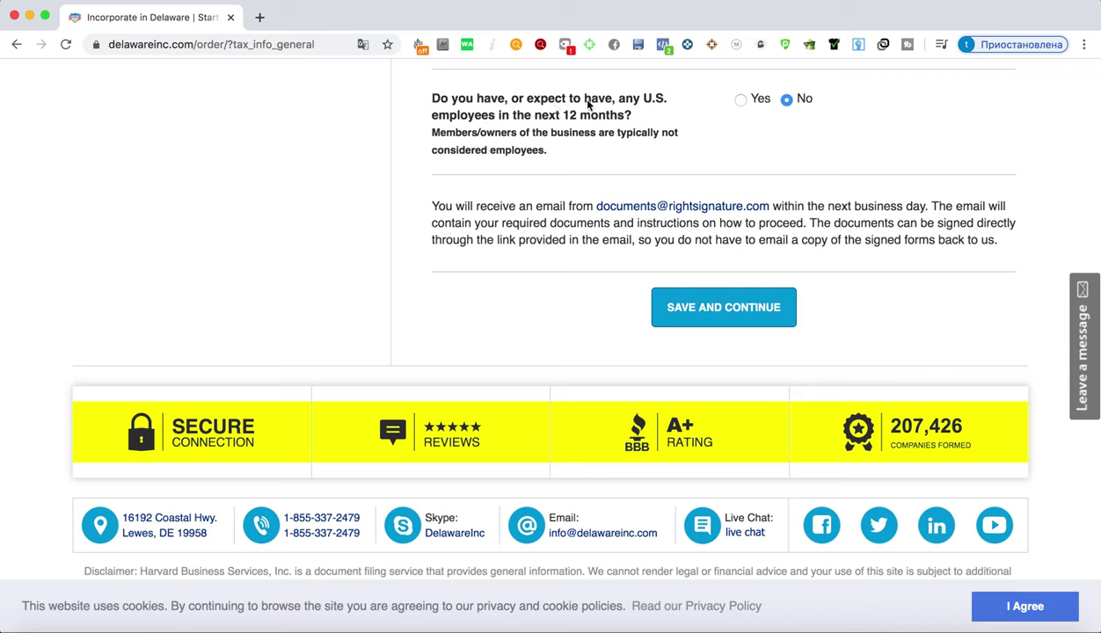
pyautogui.click(714, 310)
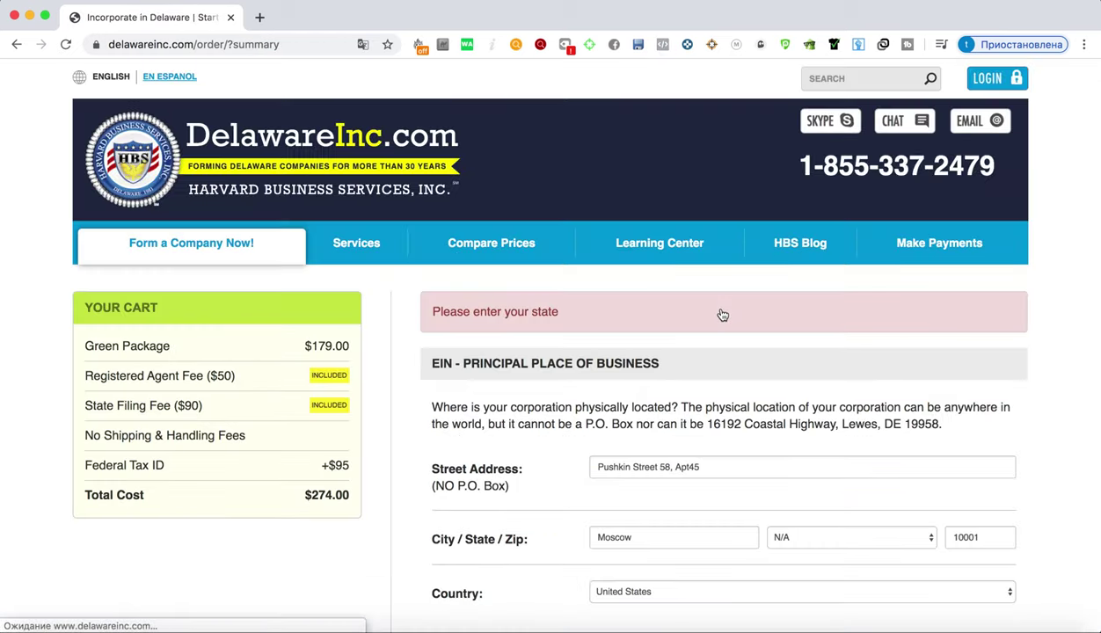
# Choose Delaware from the State list by typing 'de', then resubmit the place of business details
pyautogui.scroll(-6, 722, 315)
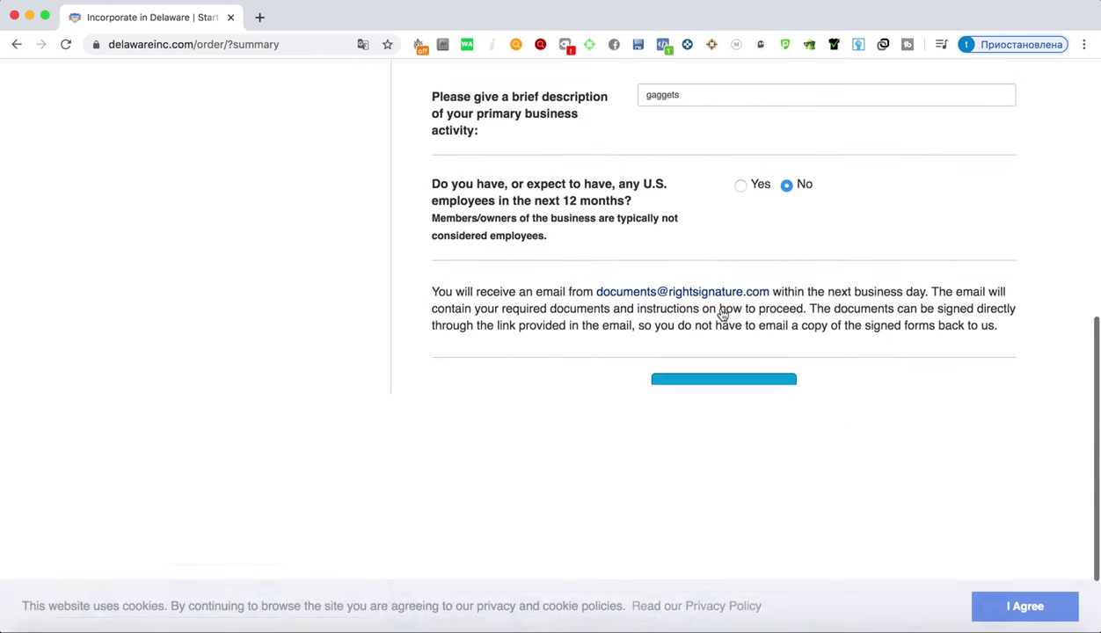
pyautogui.scroll(3, 722, 315)
pyautogui.scroll(1, 722, 315)
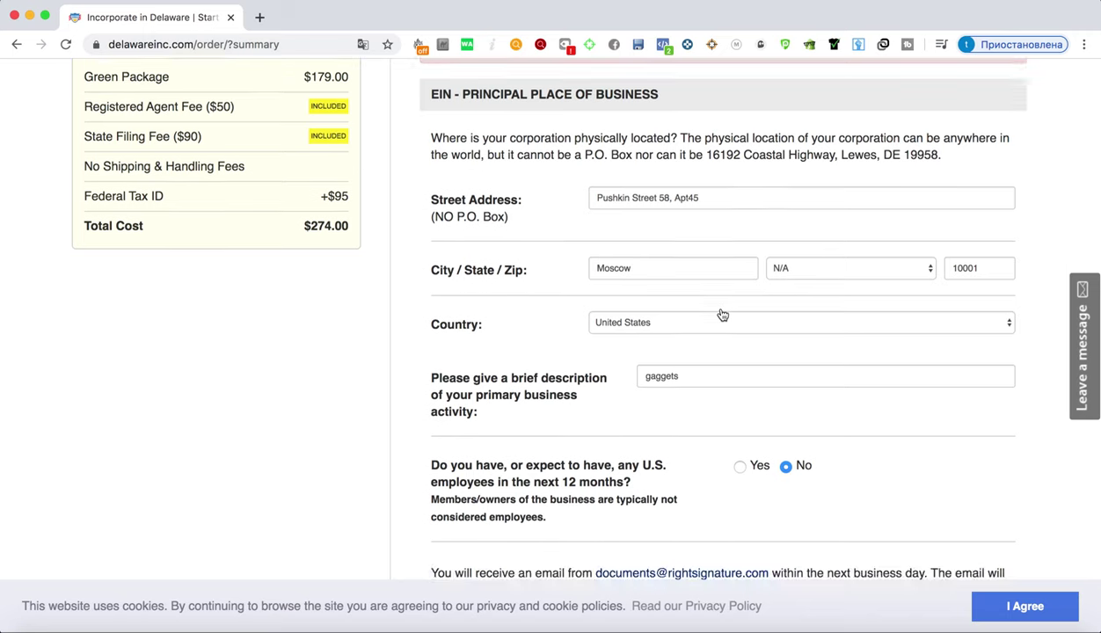
pyautogui.scroll(-3, 722, 315)
pyautogui.scroll(5, 722, 315)
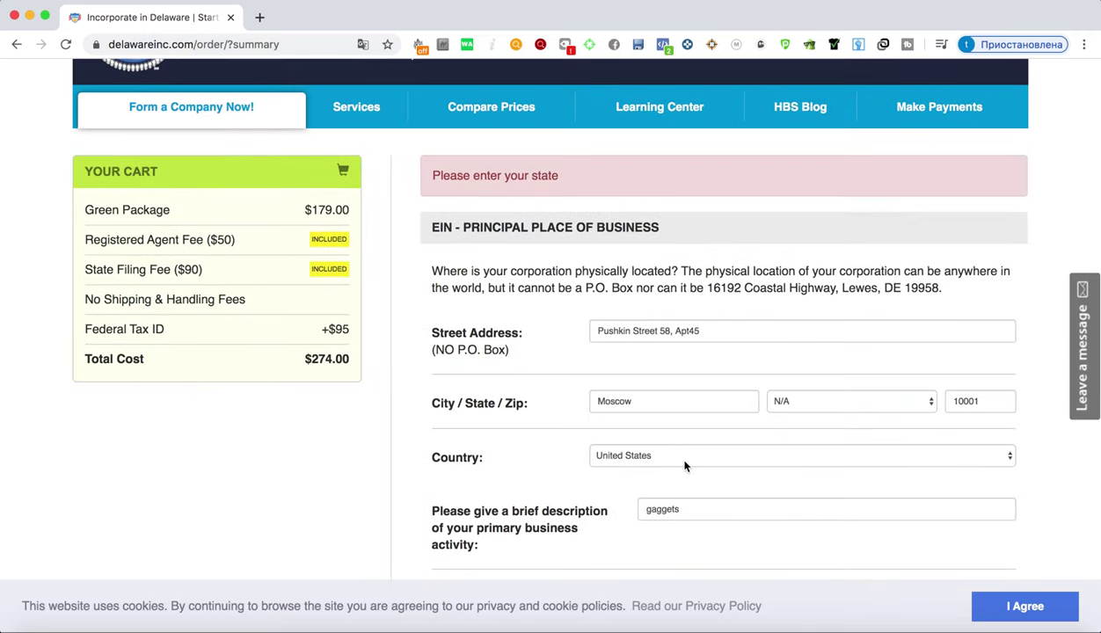
pyautogui.click(791, 405)
pyautogui.scroll(-4, 791, 407)
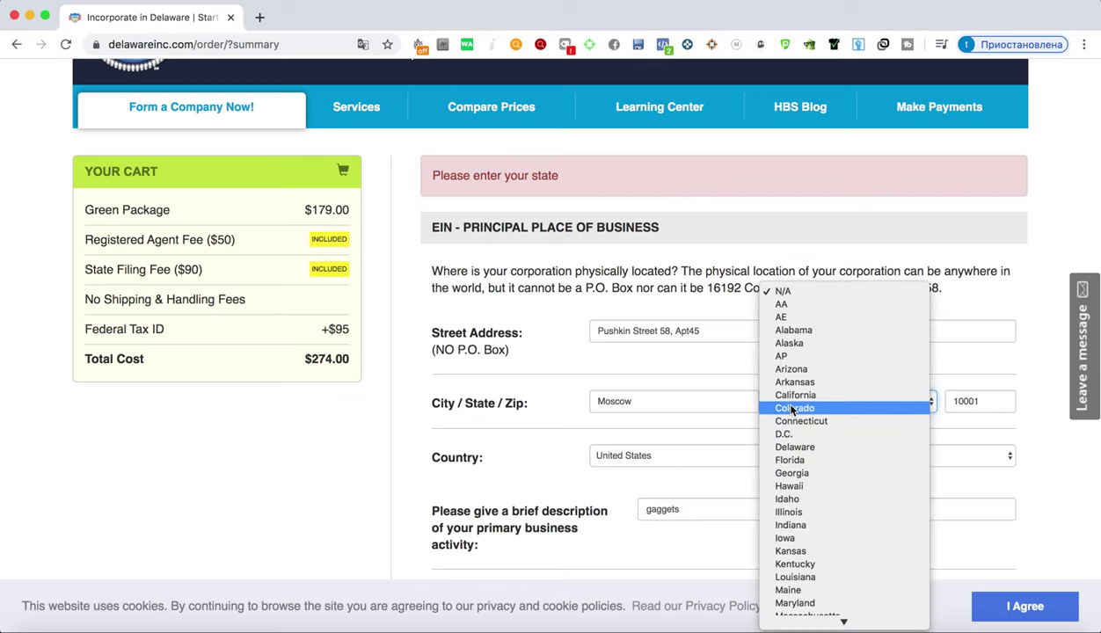
pyautogui.scroll(-4, 792, 410)
pyautogui.write('de')
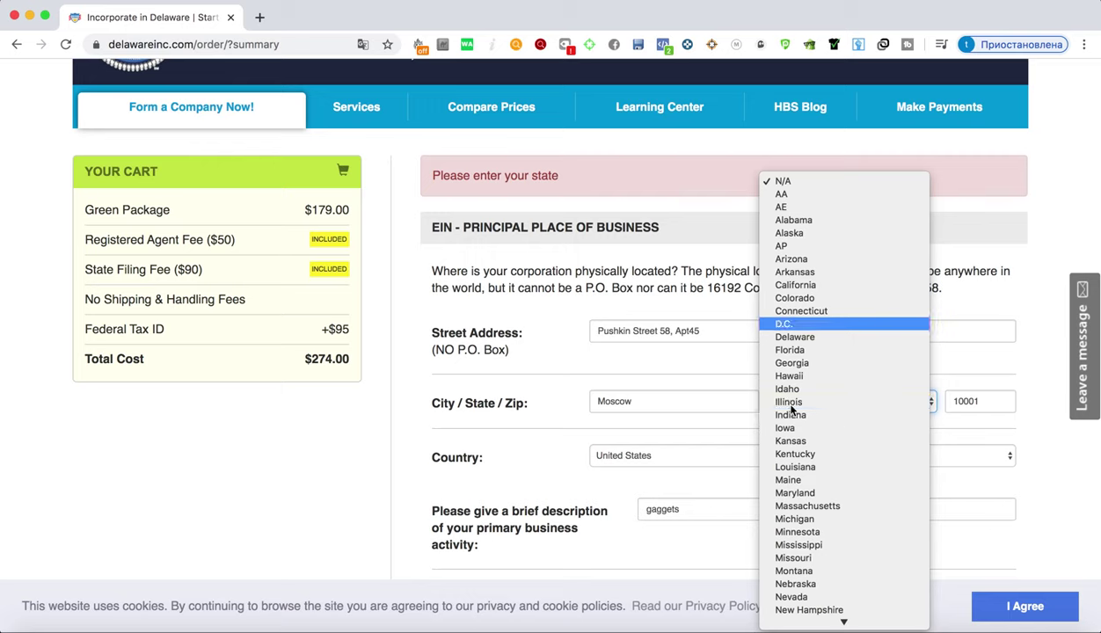
pyautogui.click(804, 339)
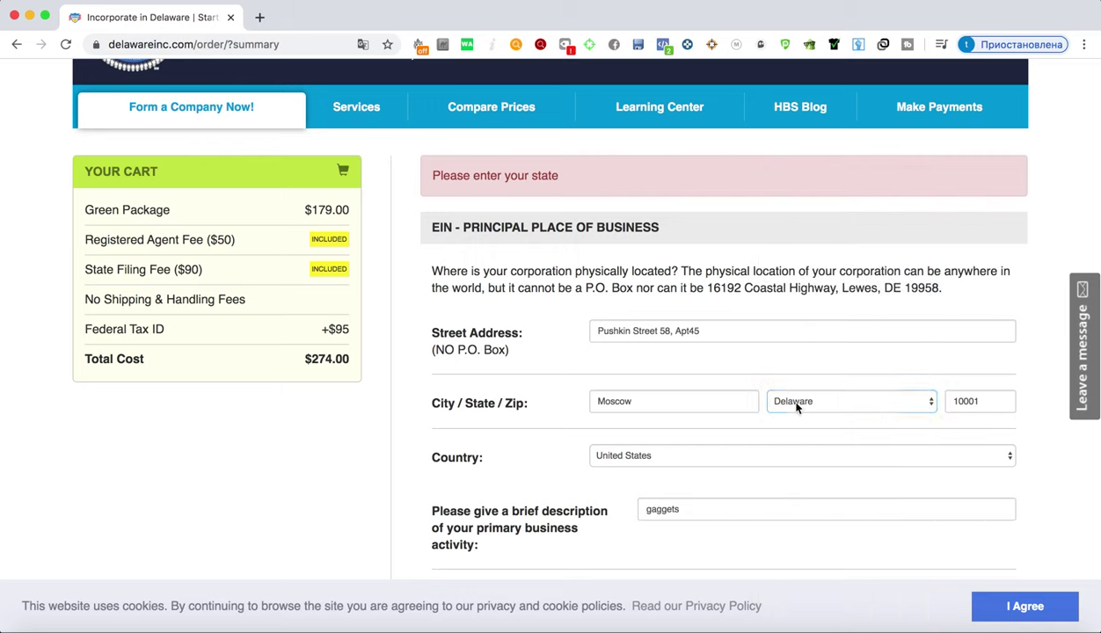
pyautogui.scroll(-5, 808, 304)
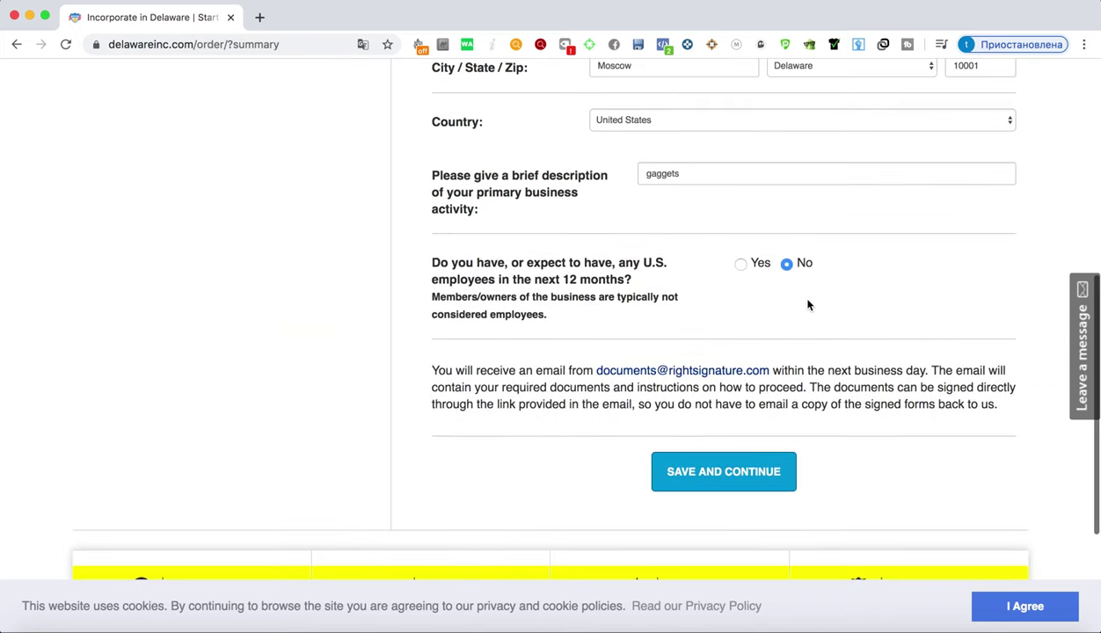
pyautogui.click(716, 476)
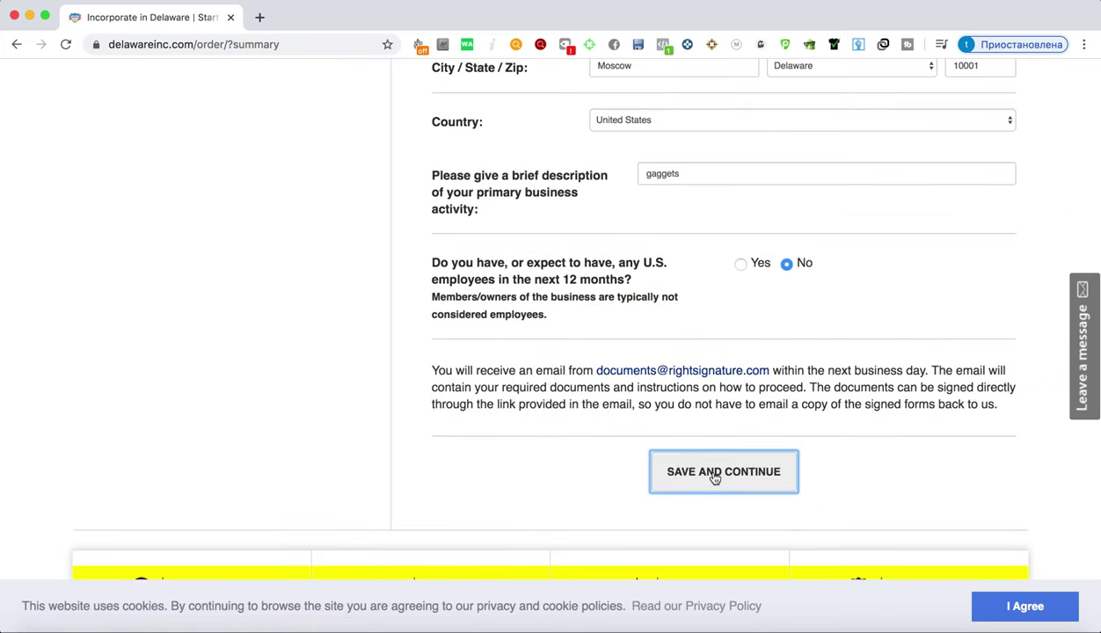
# Scroll through the order summary to review Fontex Store, the International Green Package and $274.00 total
pyautogui.scroll(-3, 716, 479)
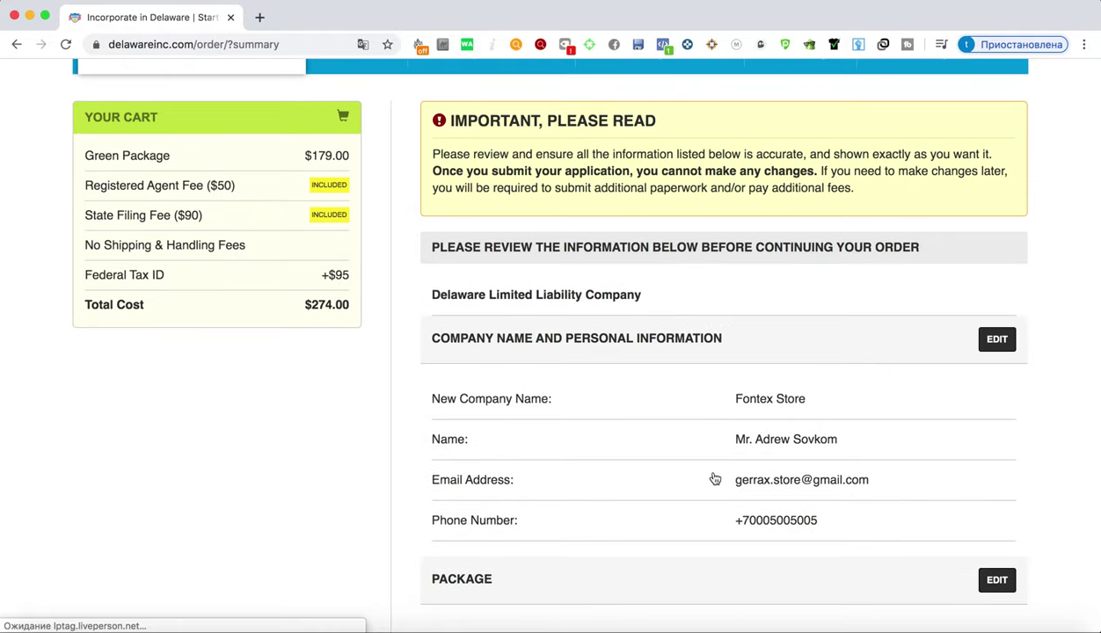
pyautogui.scroll(3, 716, 479)
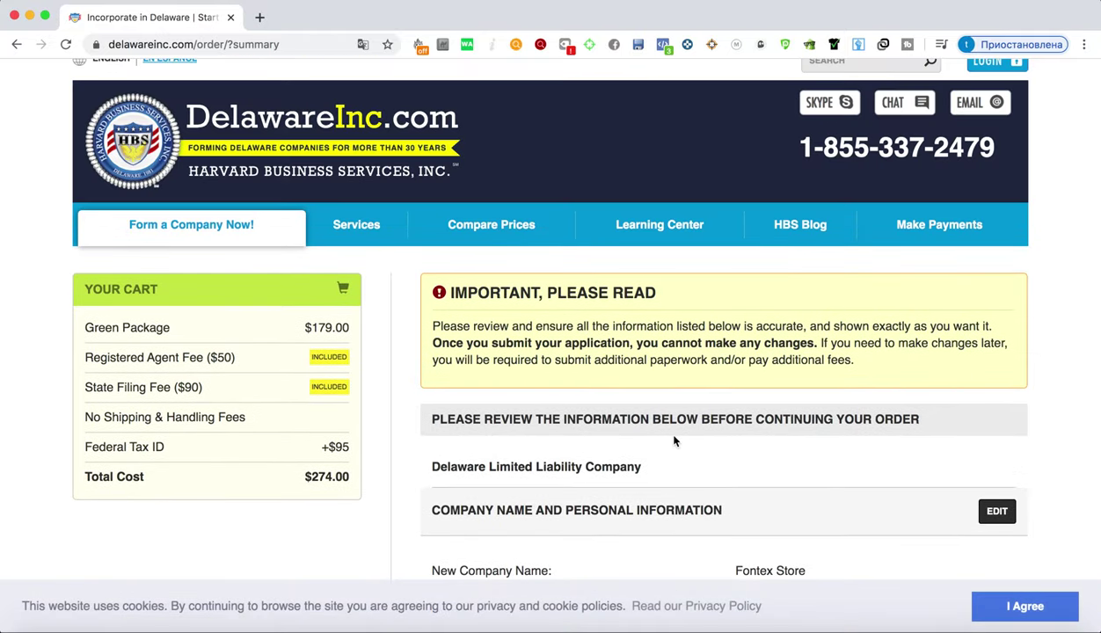
pyautogui.scroll(-1, 675, 439)
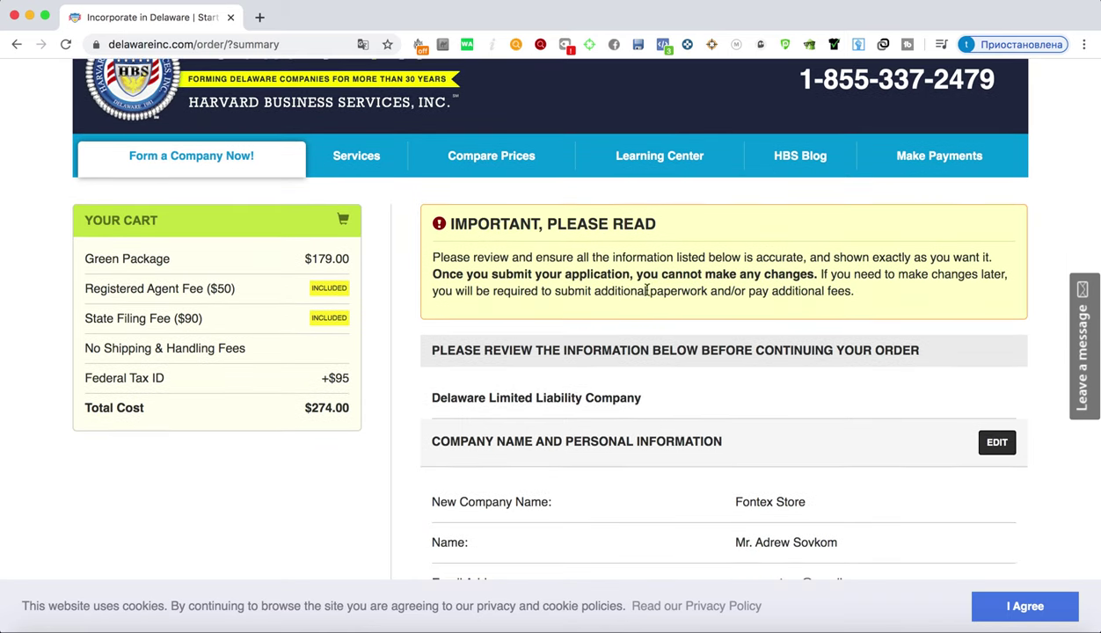
pyautogui.scroll(-3, 662, 291)
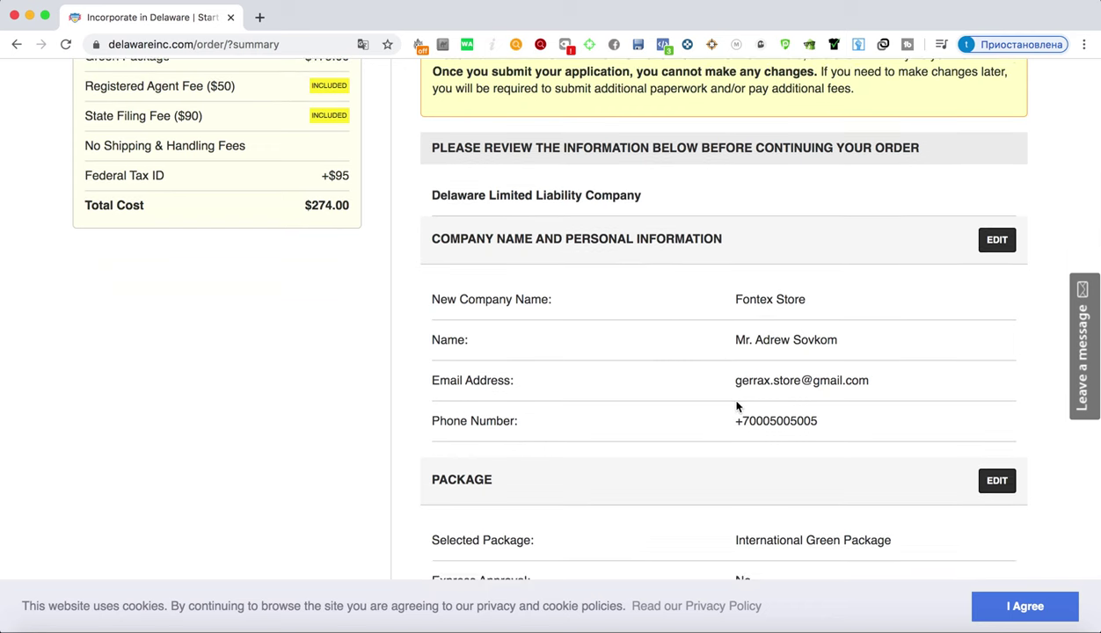
pyautogui.scroll(-2, 737, 407)
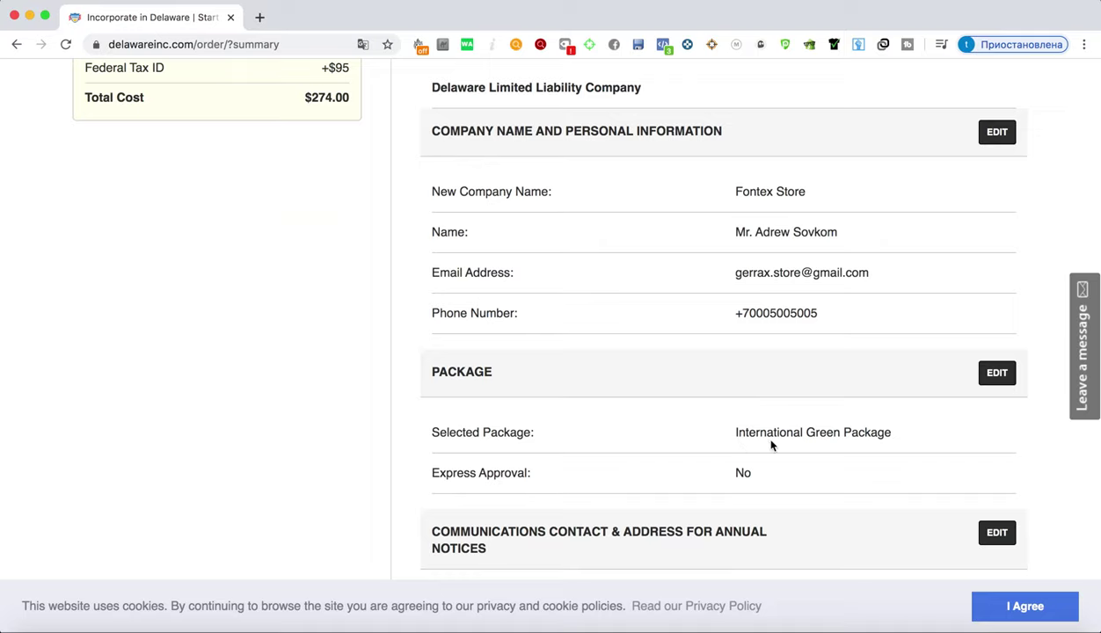
pyautogui.scroll(-2, 808, 440)
pyautogui.scroll(5, 957, 270)
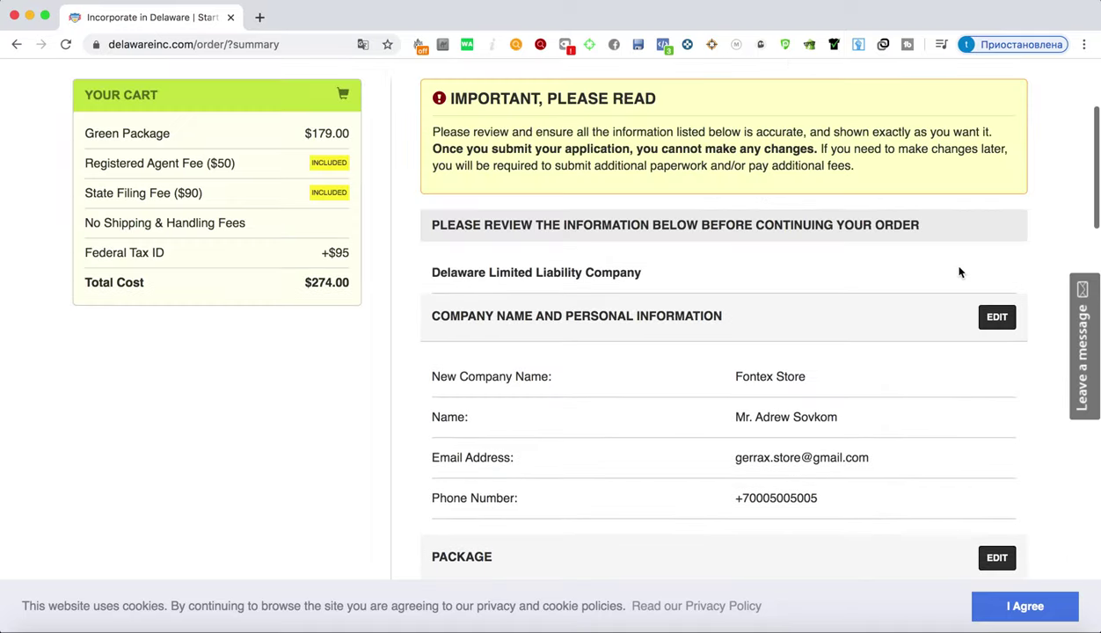
pyautogui.scroll(-3, 946, 456)
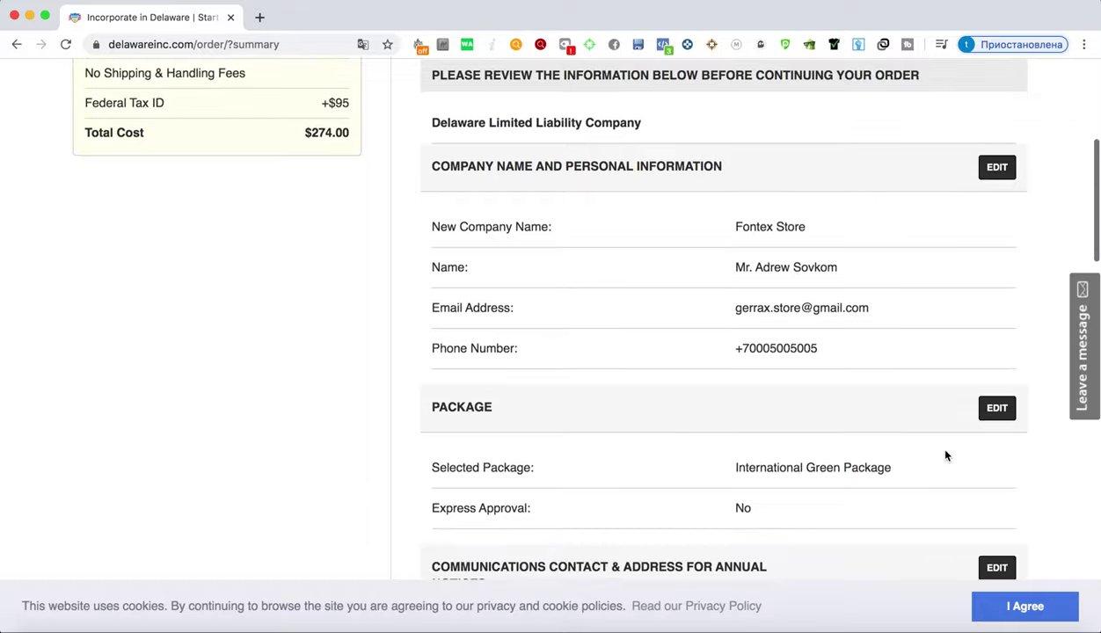
pyautogui.scroll(1, 947, 455)
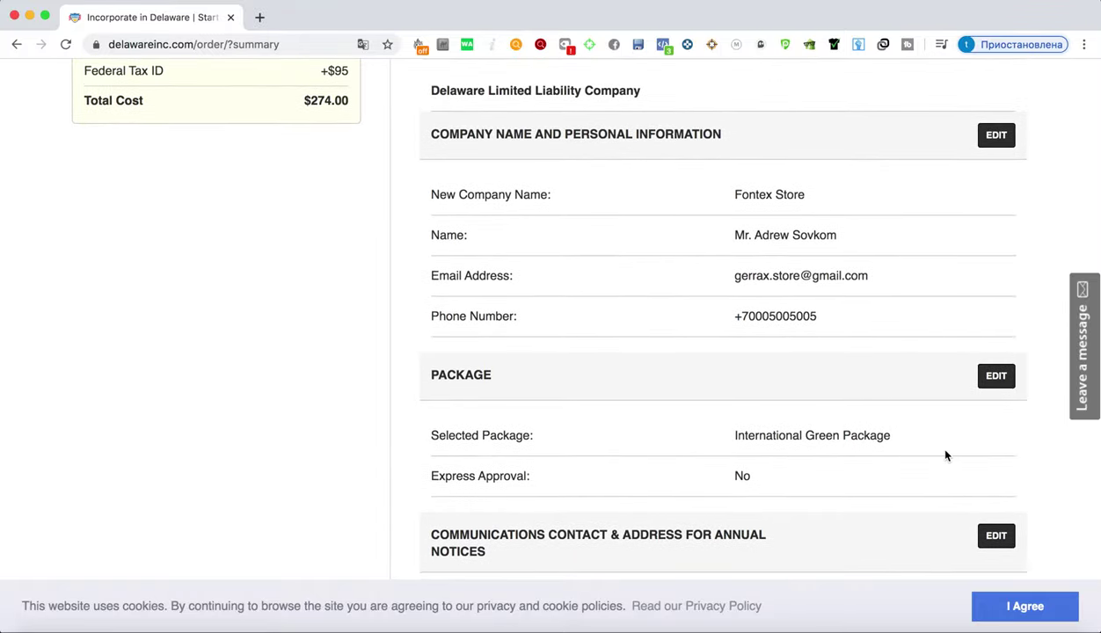
pyautogui.scroll(-2, 853, 437)
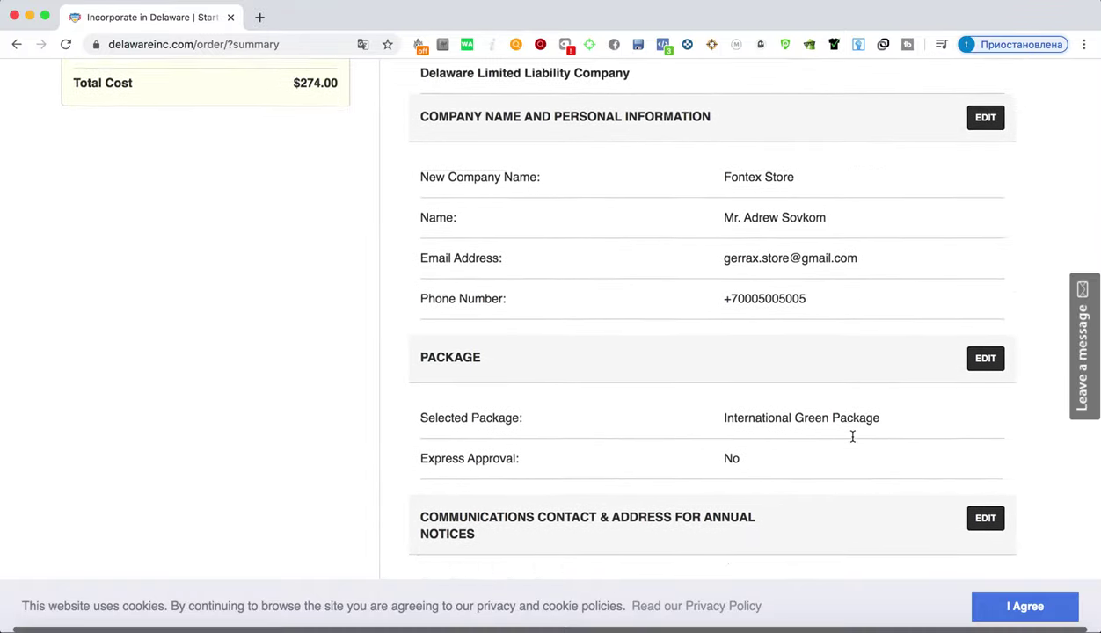
pyautogui.scroll(-2, 891, 418)
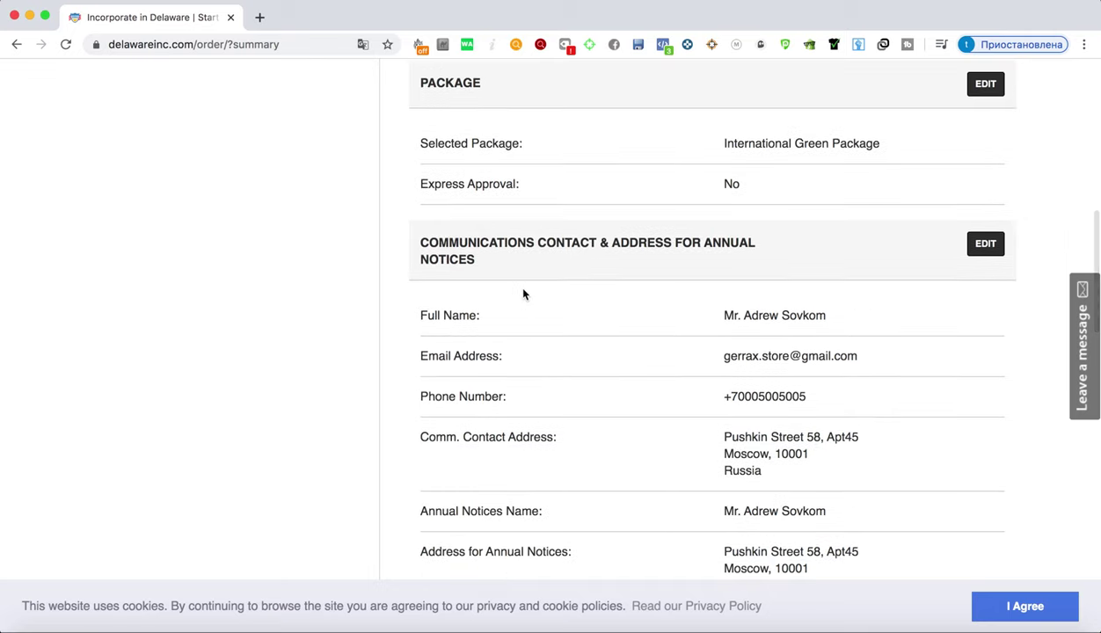